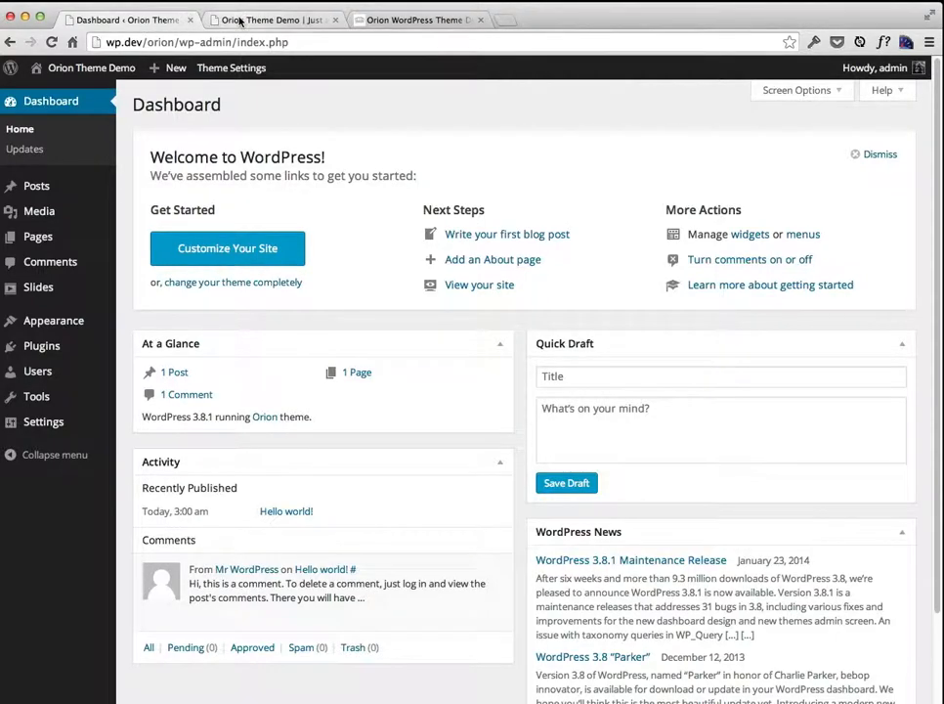
Step: Compare the local Orion site's front page with the layout of the online Orion theme demo
click(242, 19)
key(super+r)
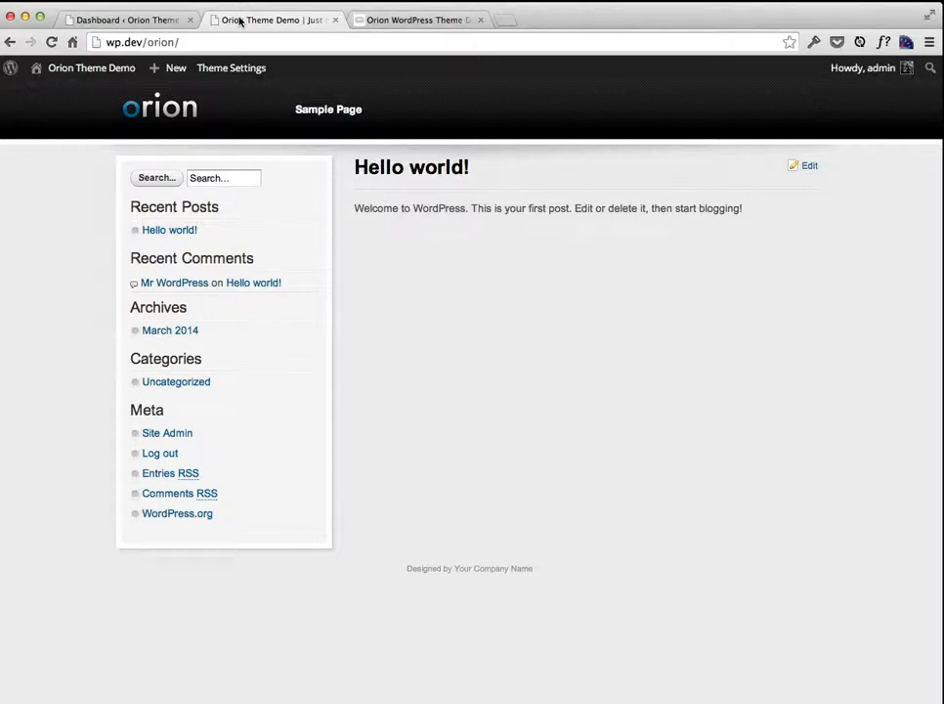
click(397, 24)
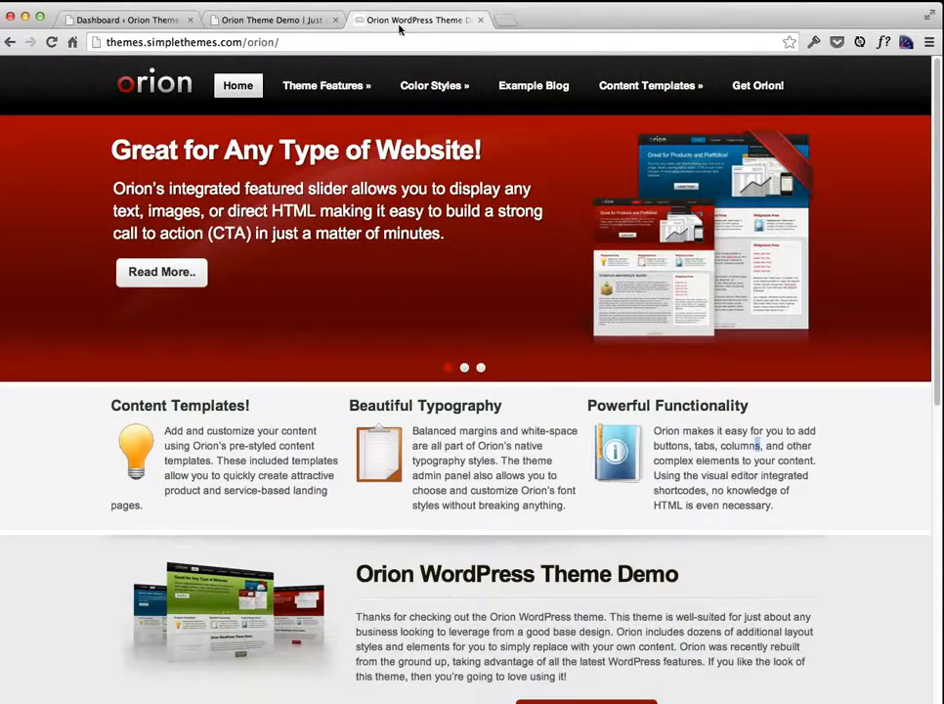
scroll(586, 337, down, 5)
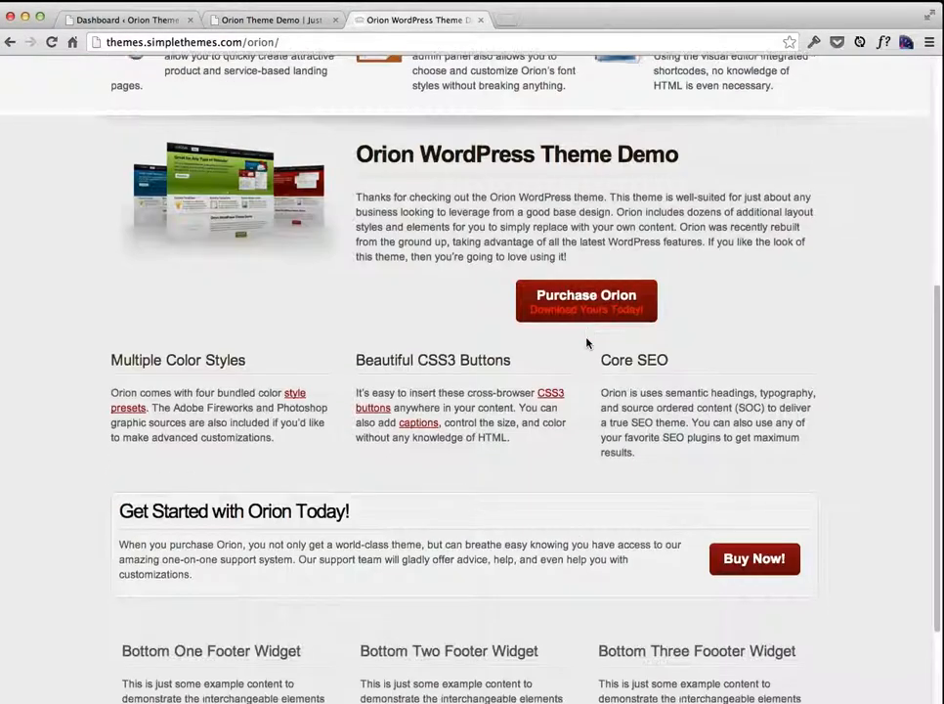
scroll(586, 342, up, 5)
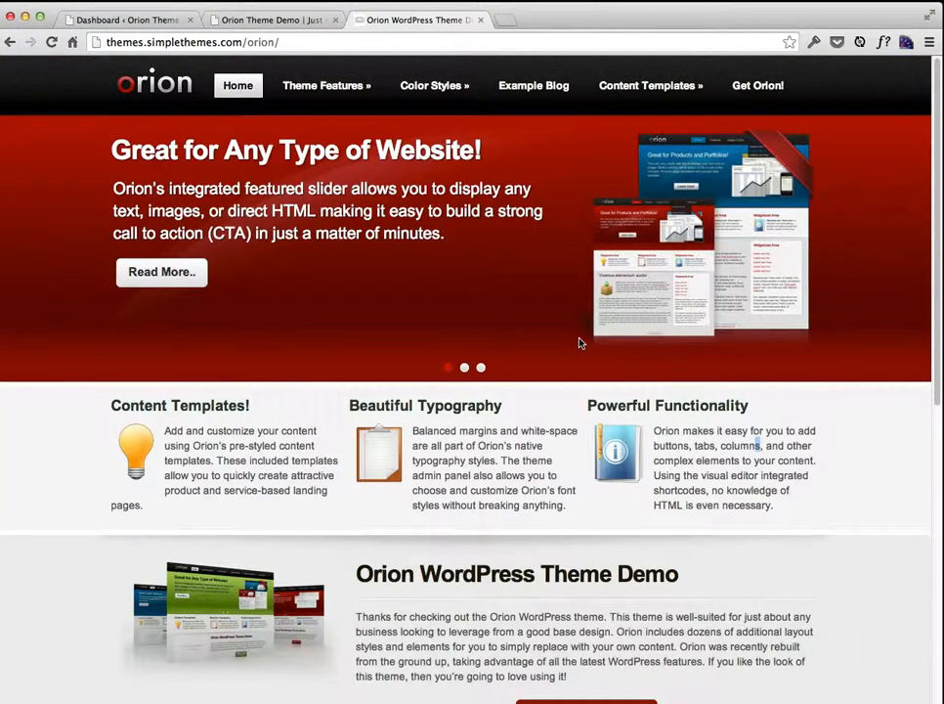
Step: Add a new page to the local WordPress site and title it "Home"
click(137, 19)
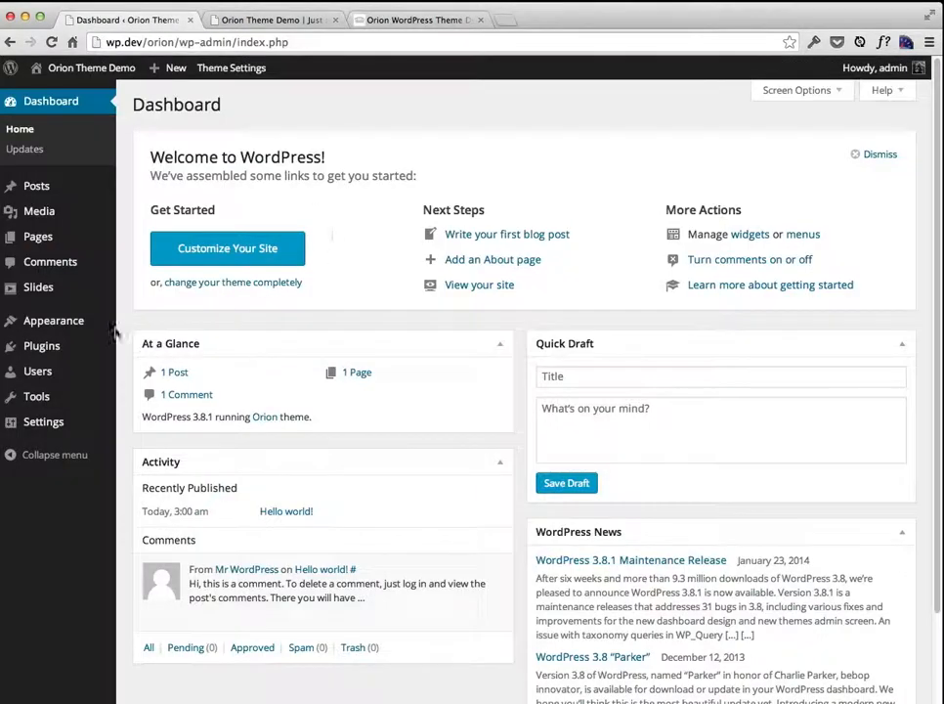
mouse_move(70, 242)
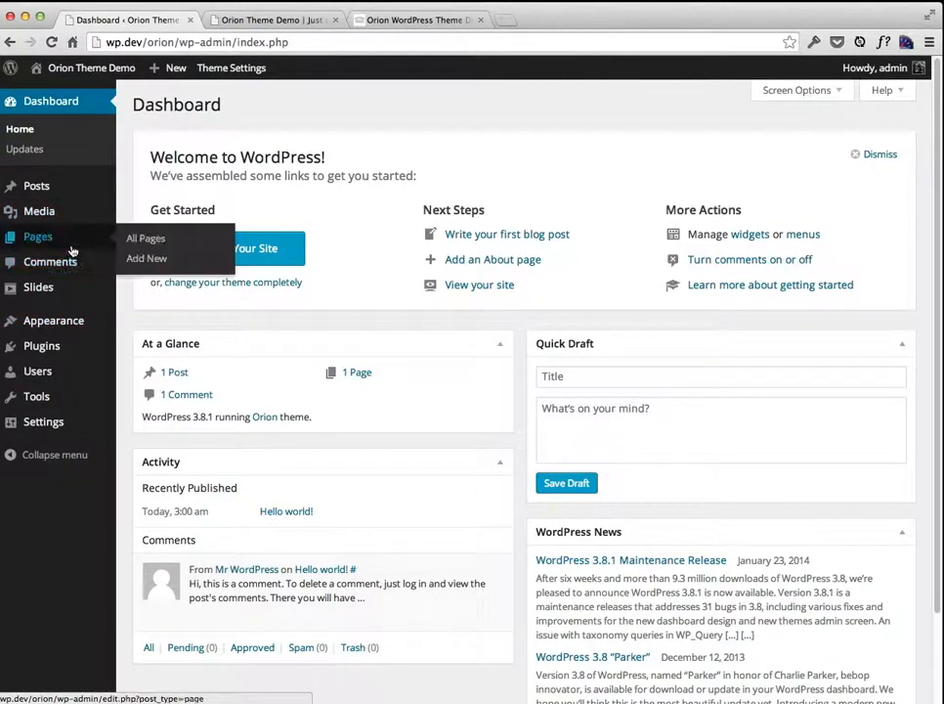
click(164, 257)
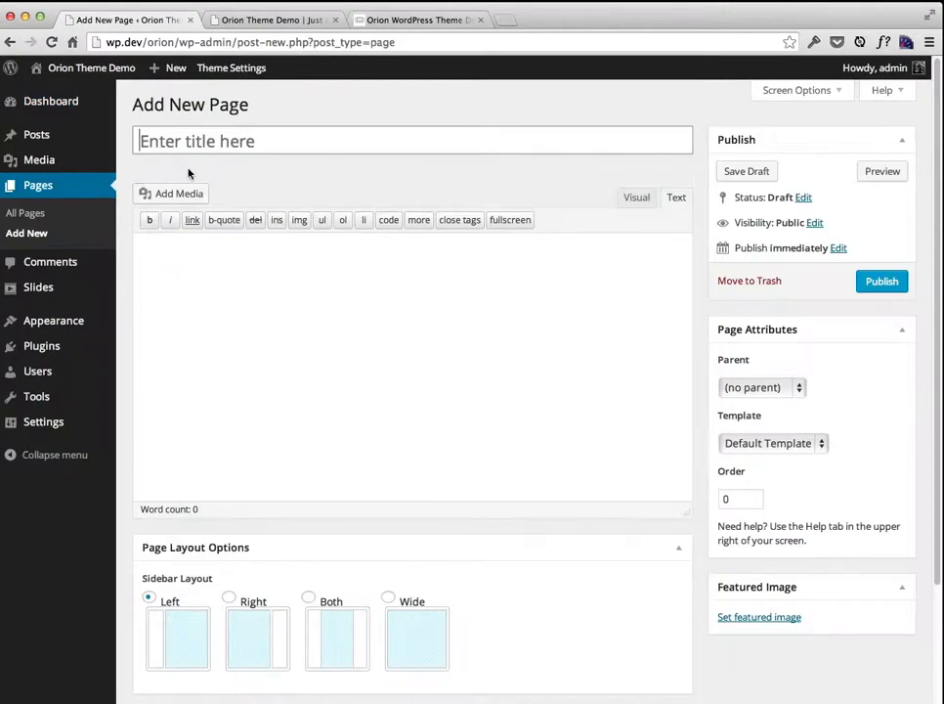
text(Home)
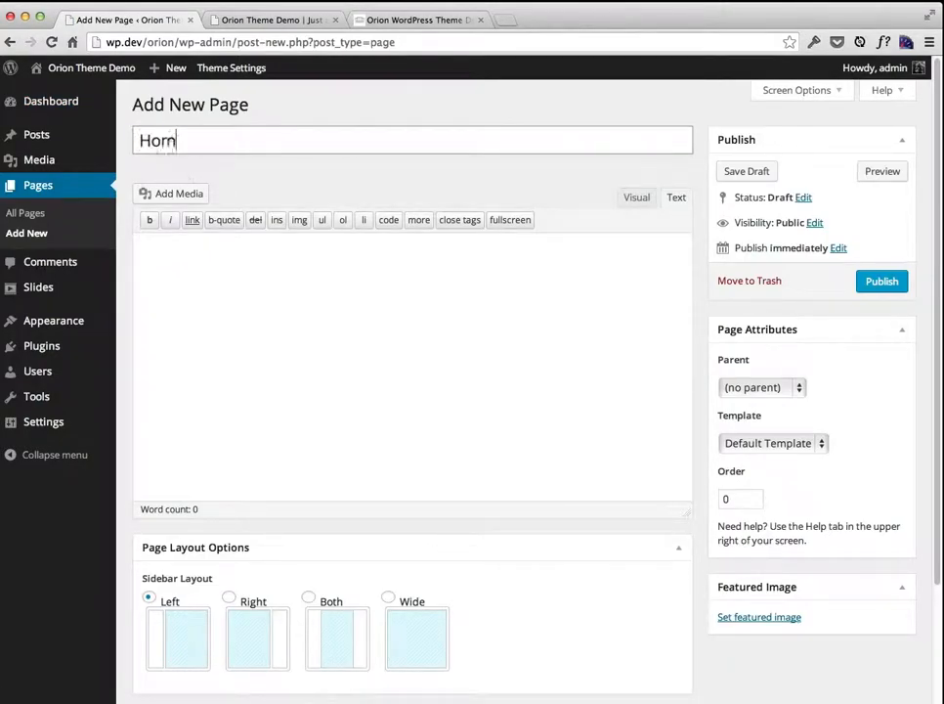
key(Tab)
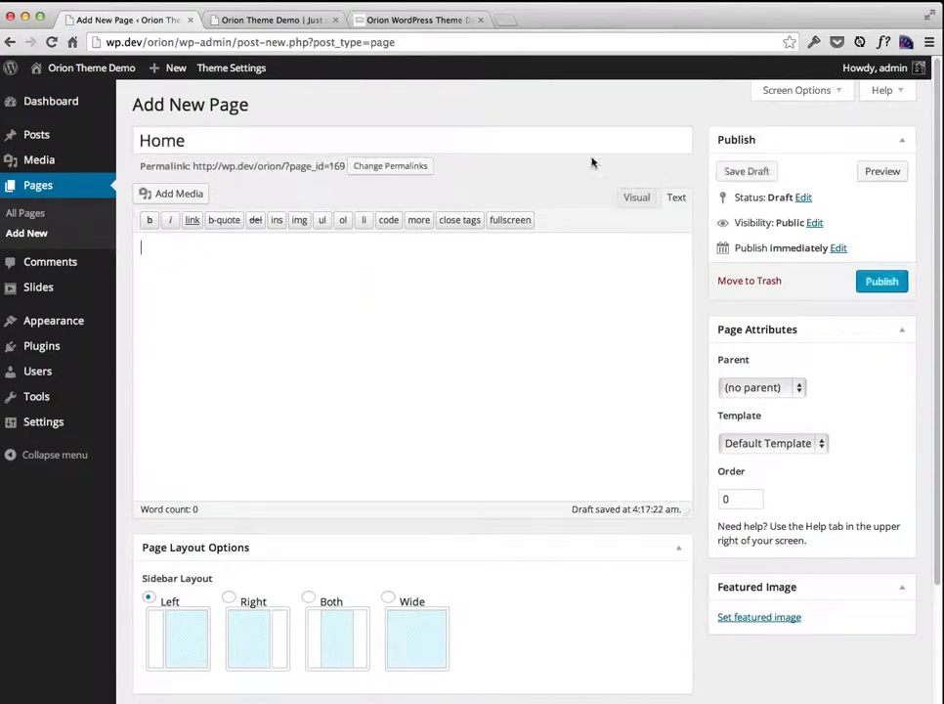
Step: Insert the content template "2 - Featured Image with Big Intro and CTA" into the Home page using the visual editor
click(635, 198)
click(444, 224)
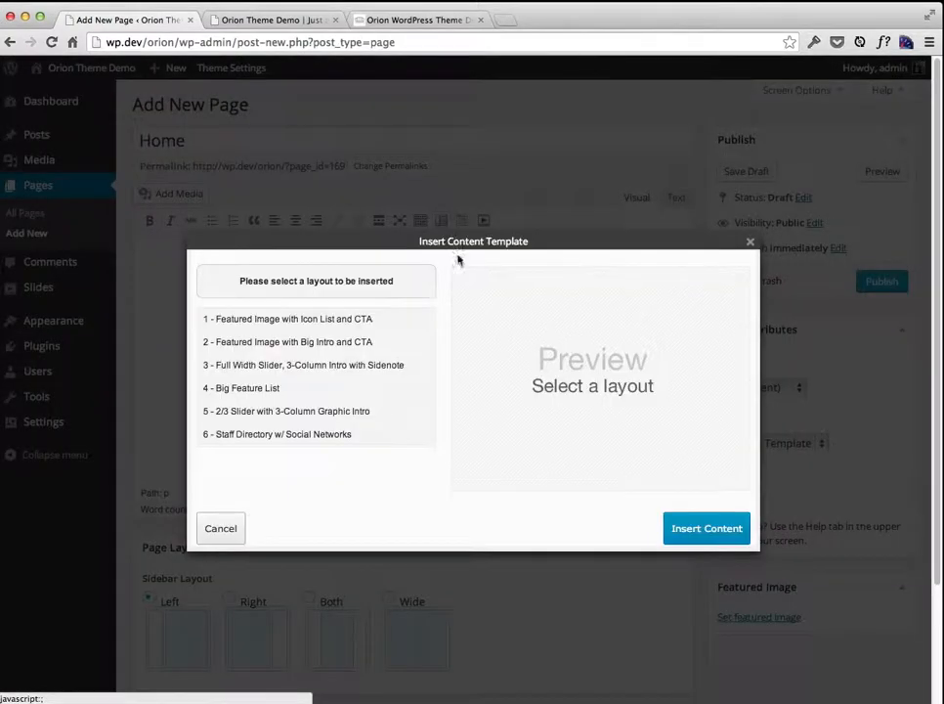
click(229, 319)
click(287, 344)
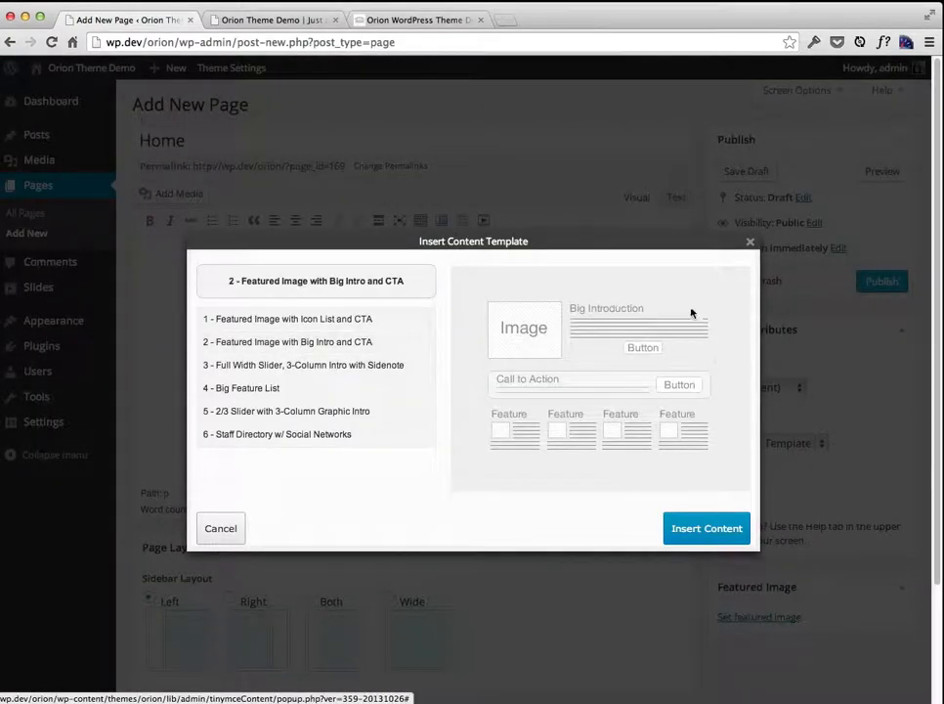
click(706, 528)
scroll(596, 420, up, 10)
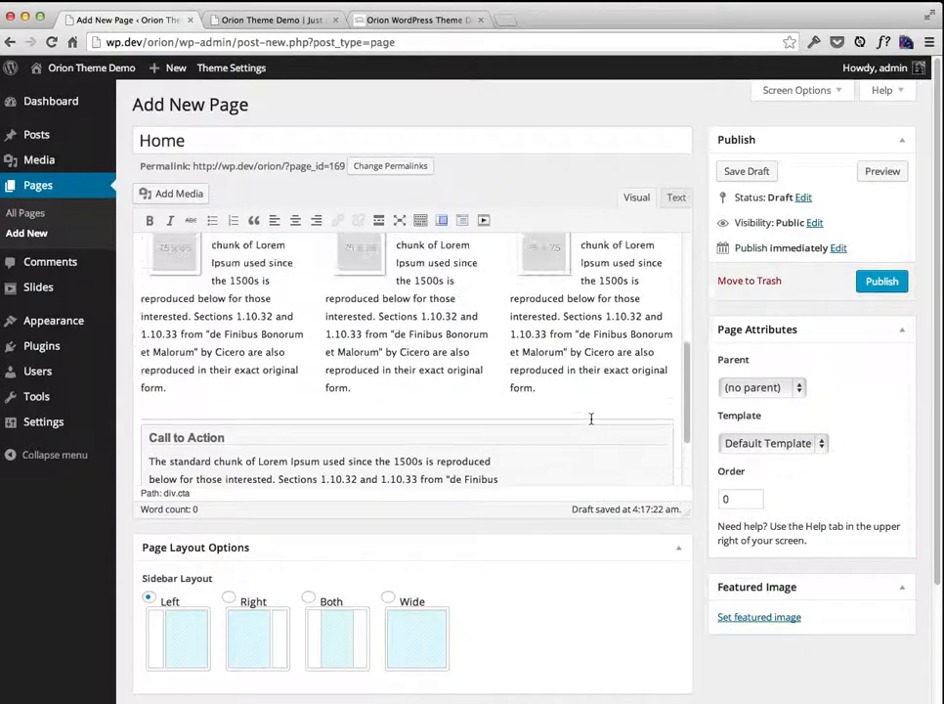
Step: Set the Home page's template to Hidden Title
click(772, 446)
click(778, 470)
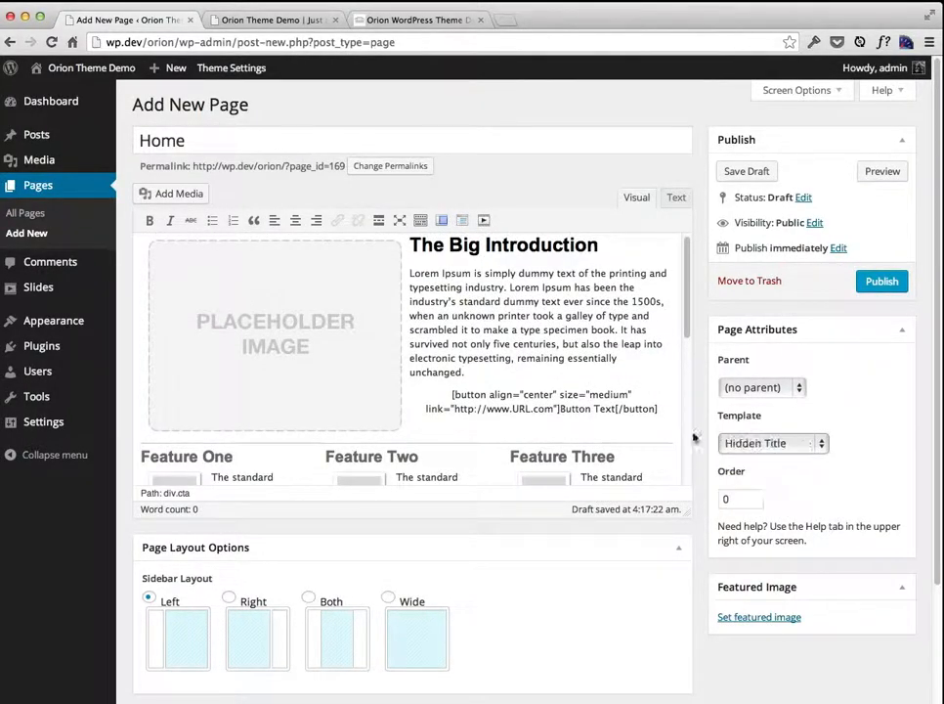
drag(186, 142, 148, 140)
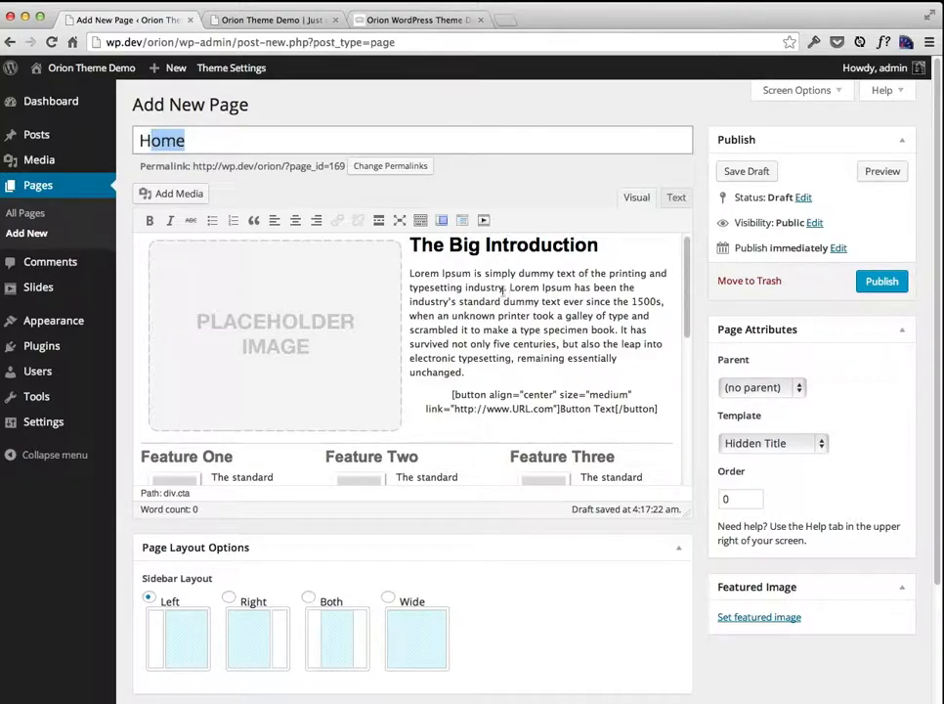
Step: Replace the "The Big Introduction" heading with "Orion WordPress Theme" and publish the Home page with the Wide sidebar layout
drag(411, 248, 608, 267)
text(Orion )
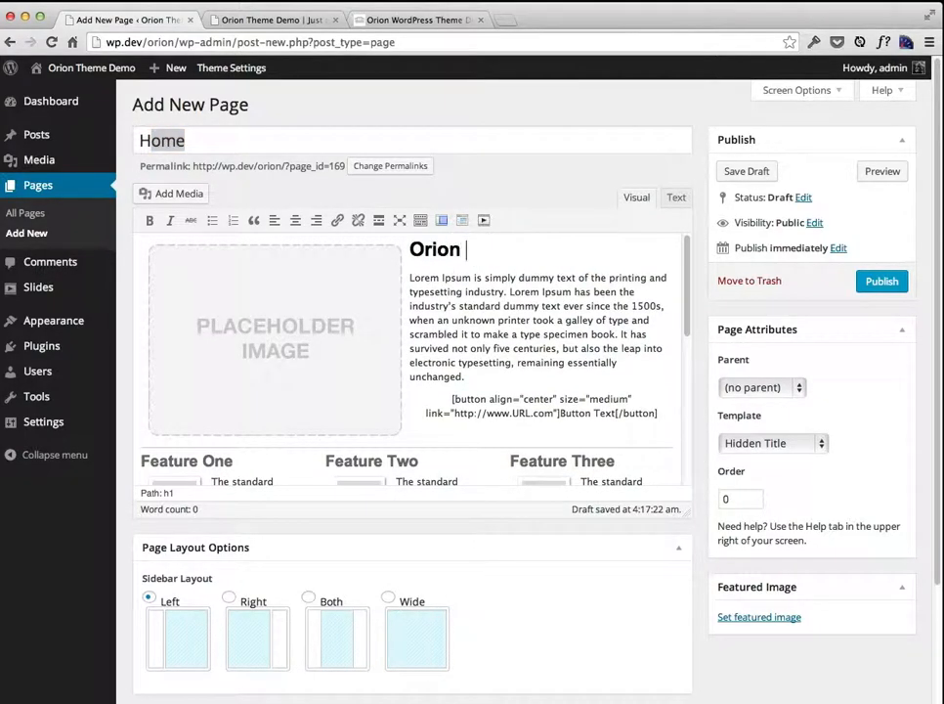
text(WordPress Theme)
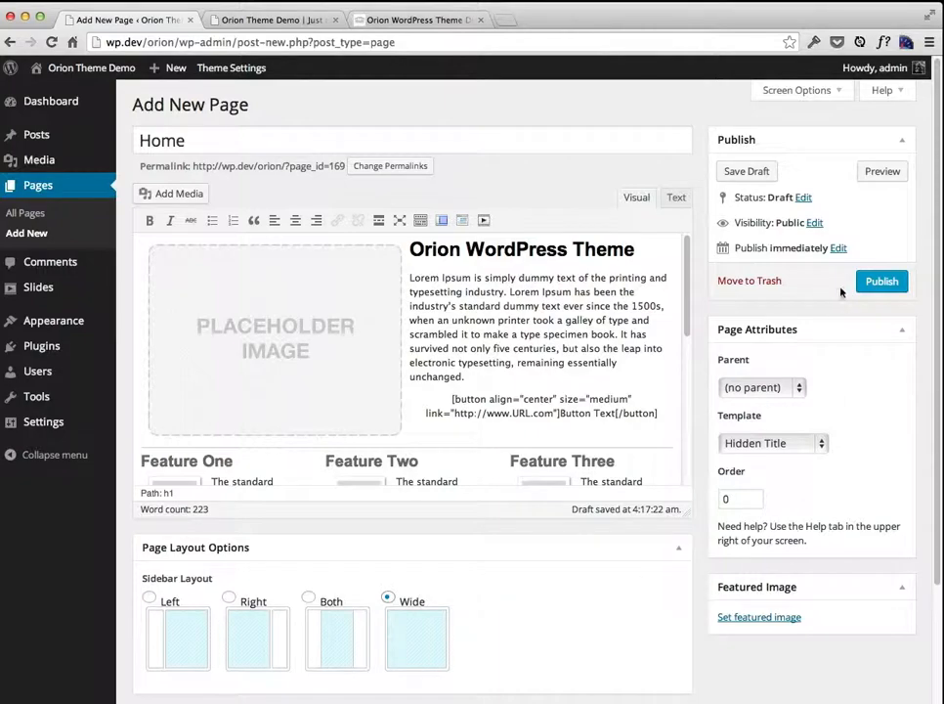
click(880, 281)
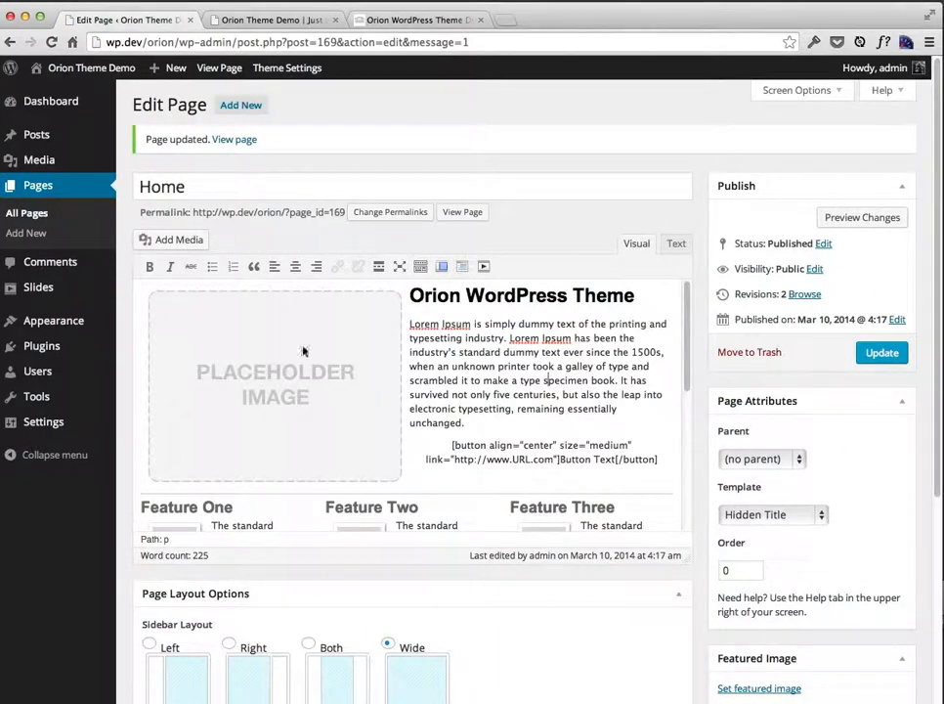
Step: Add a new page titled "Blog" without any content and publish it
click(53, 235)
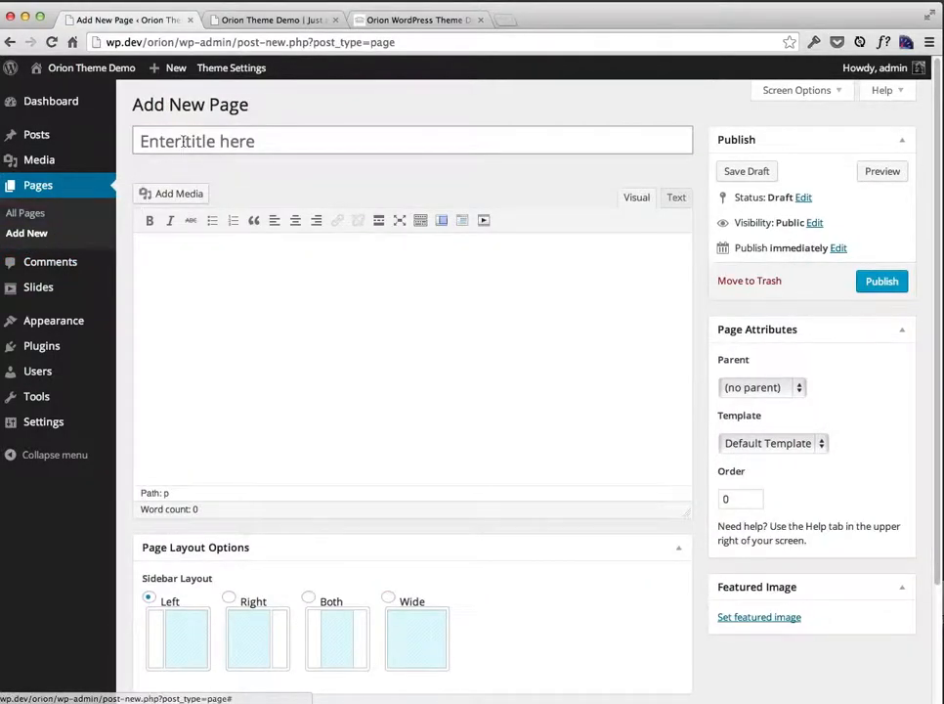
click(183, 141)
text(Blog)
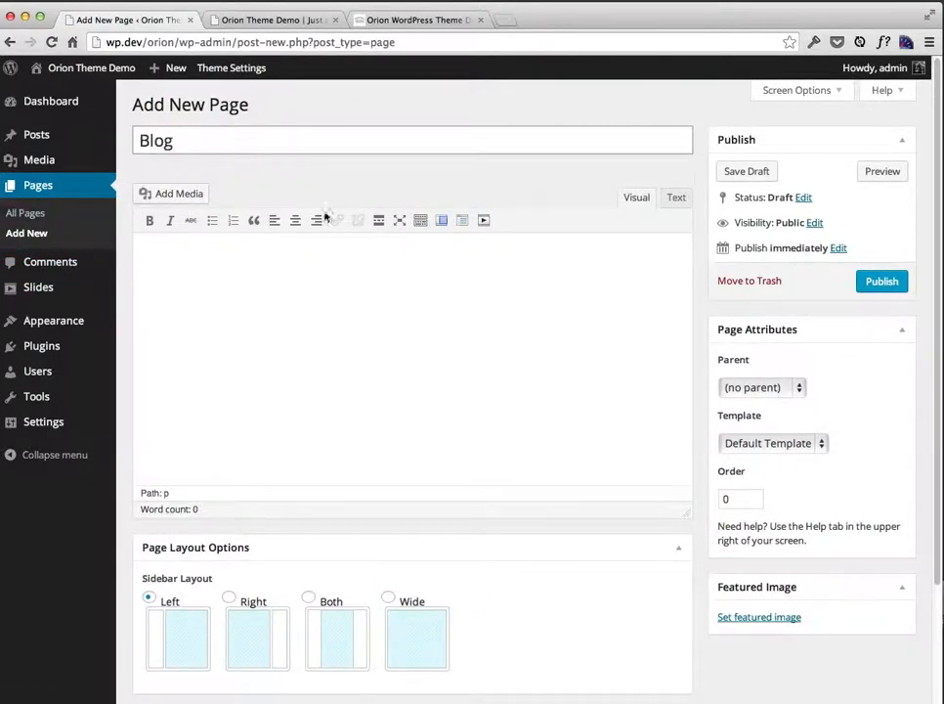
click(394, 365)
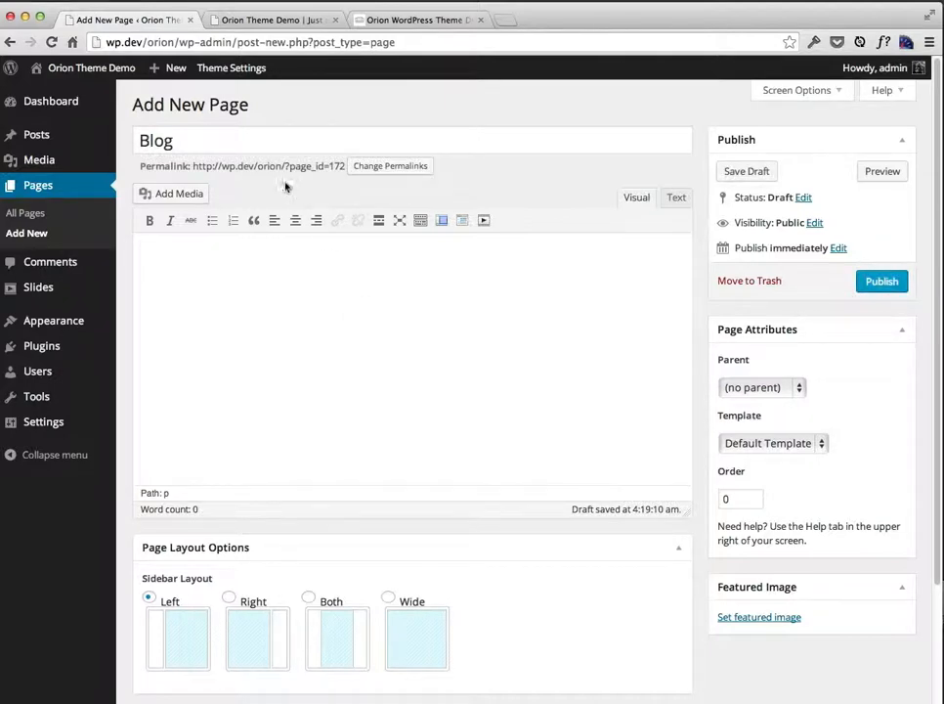
drag(286, 166, 315, 168)
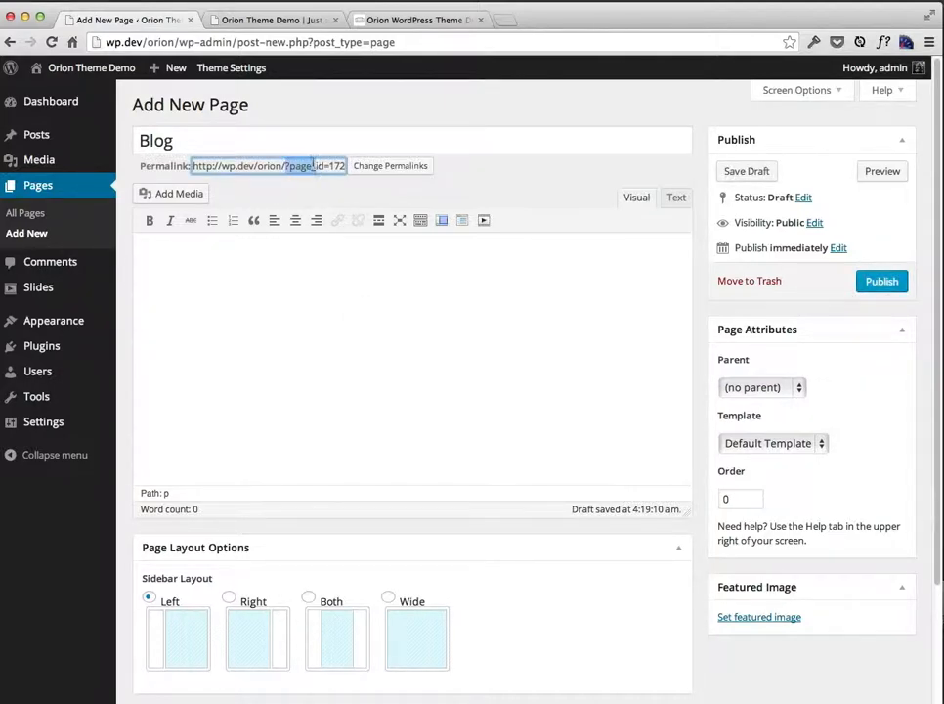
click(436, 414)
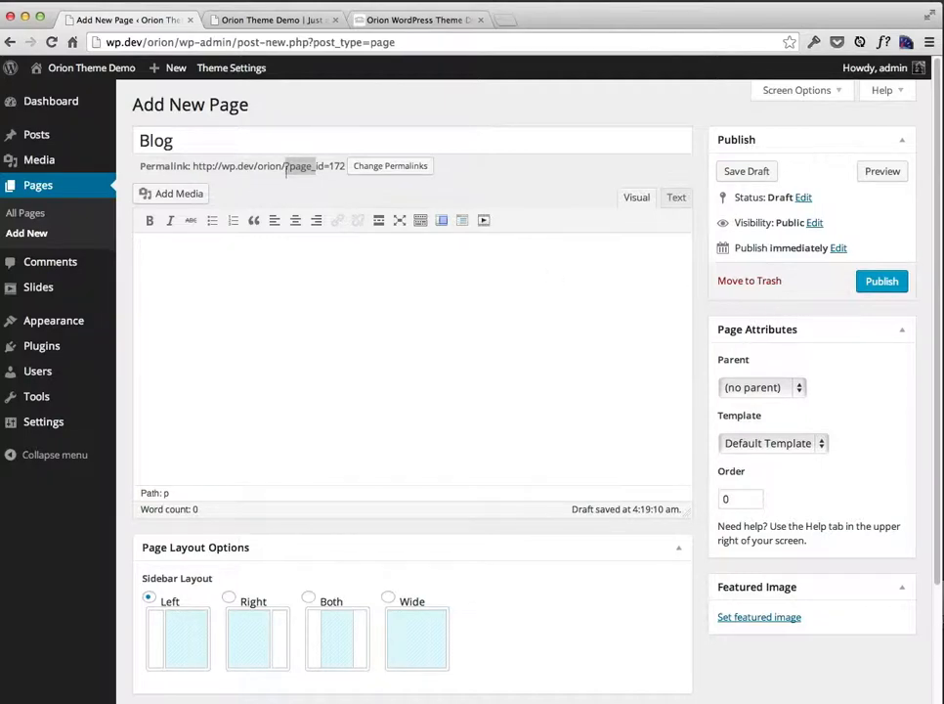
click(882, 281)
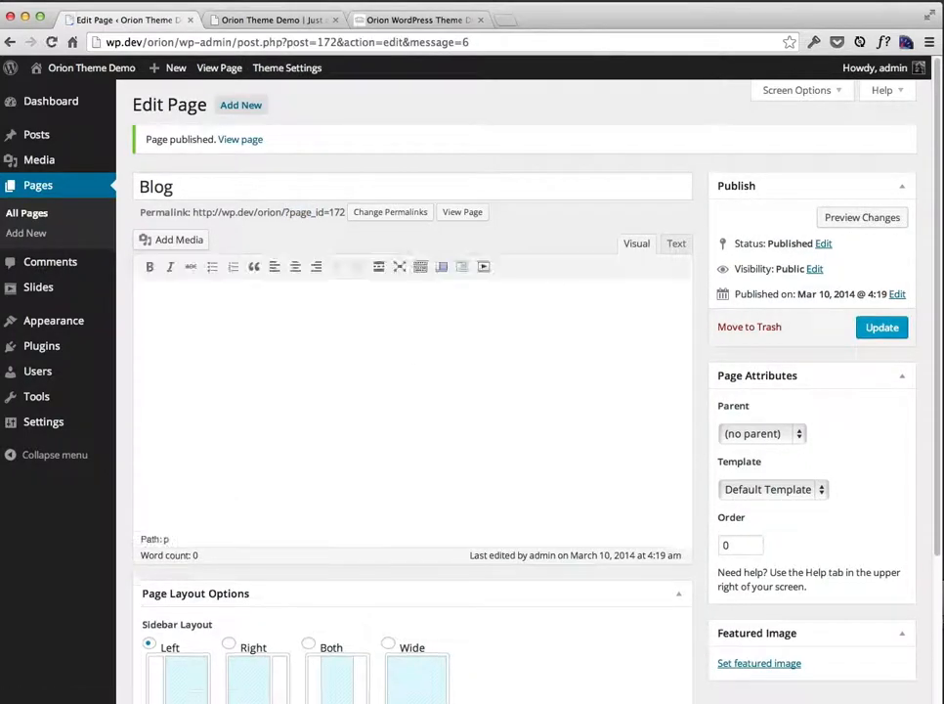
Step: In the reading settings, make the front page a static page using Home, assign Blog as the posts page, and save
mouse_move(29, 425)
click(166, 471)
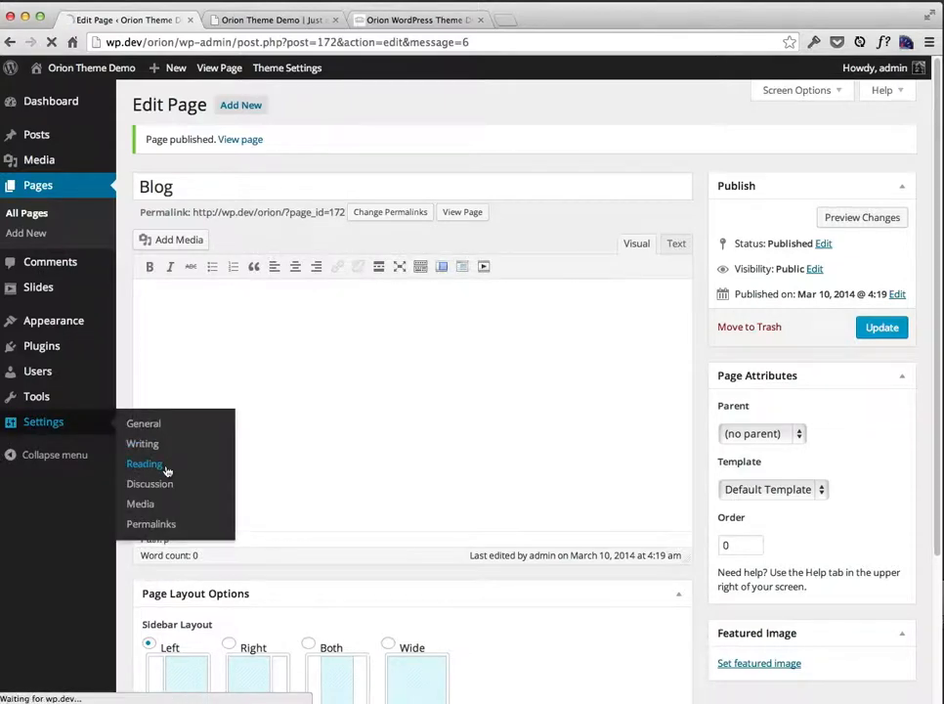
drag(133, 144, 225, 143)
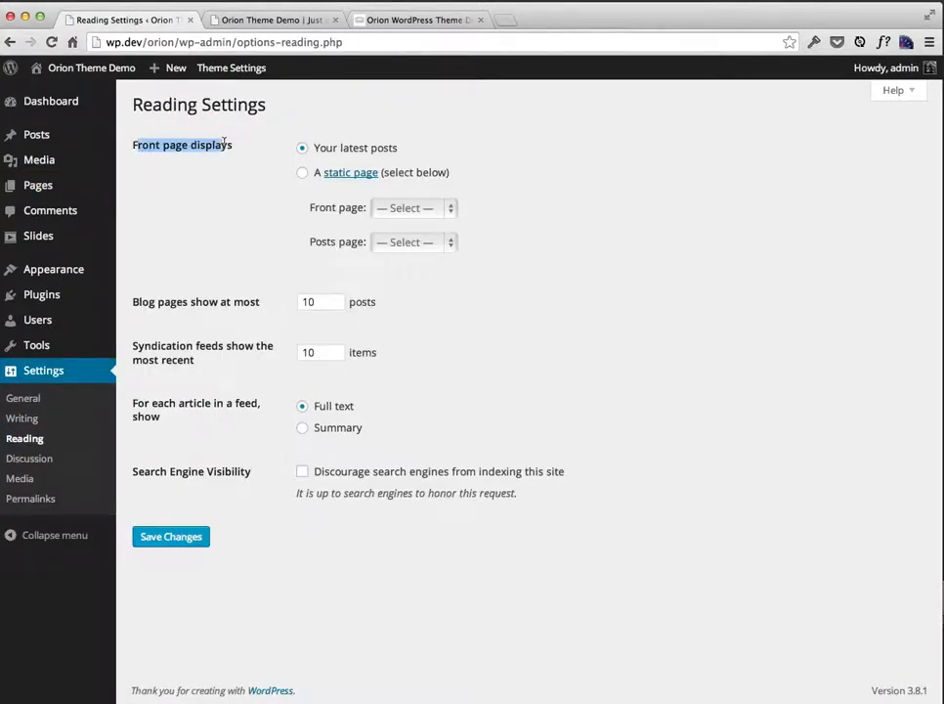
click(319, 140)
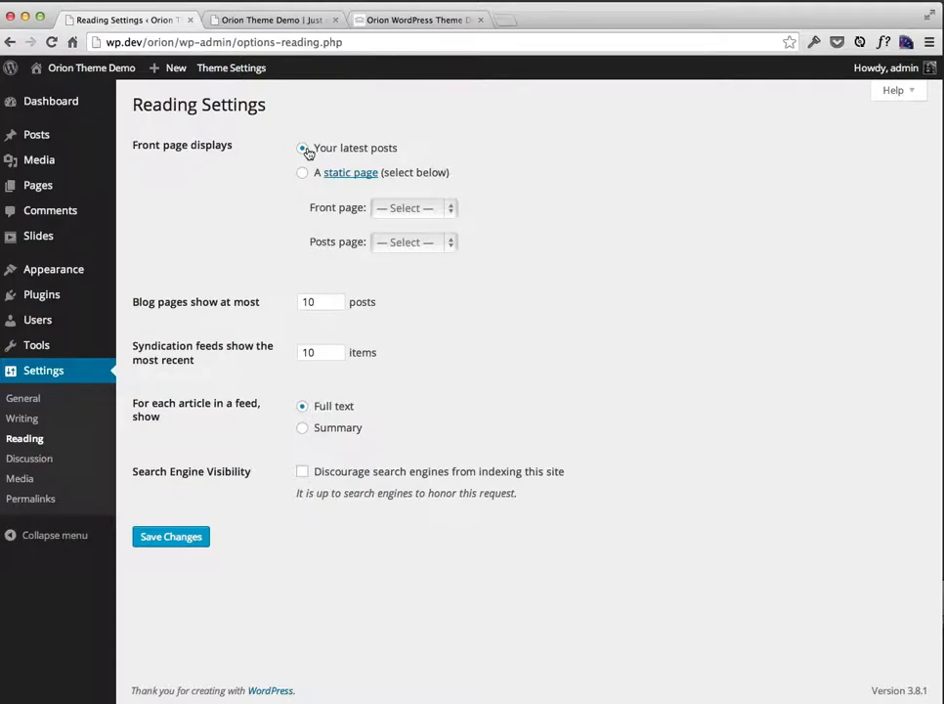
click(303, 173)
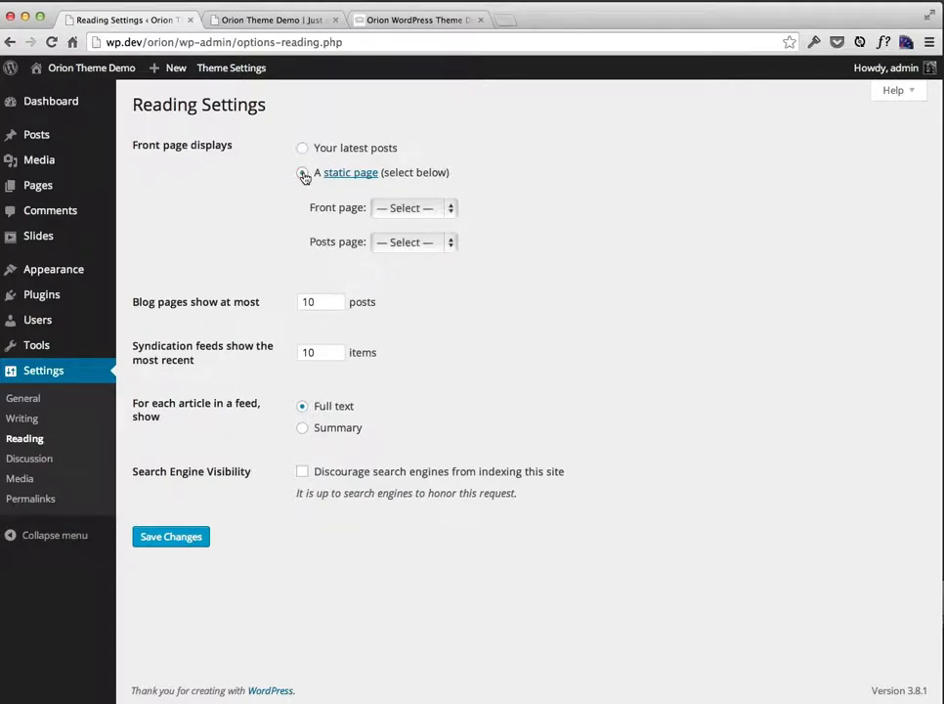
click(376, 208)
click(391, 234)
click(398, 247)
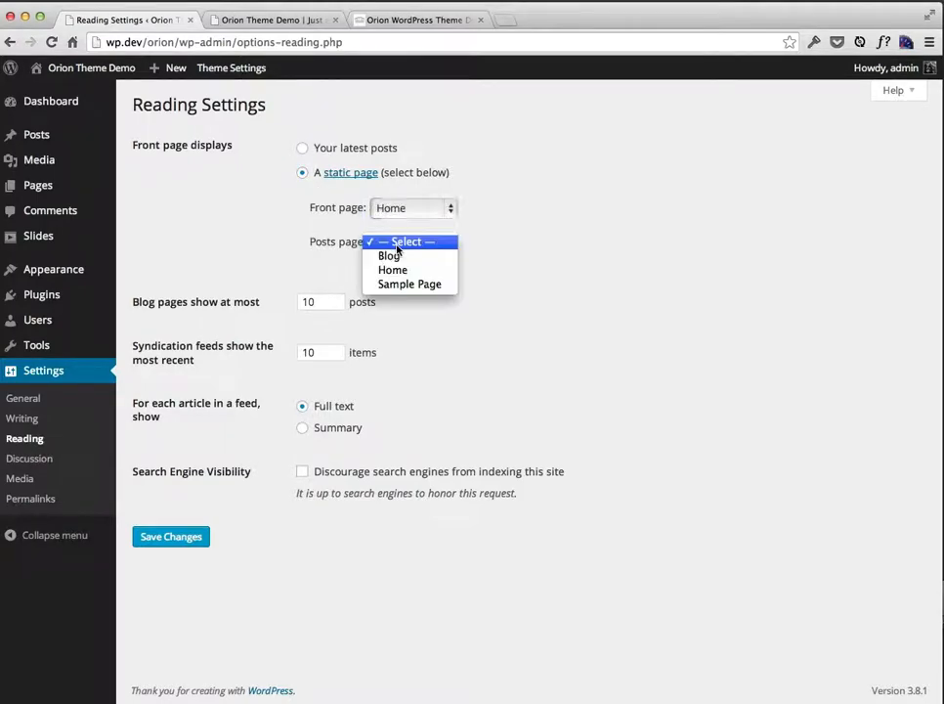
click(391, 256)
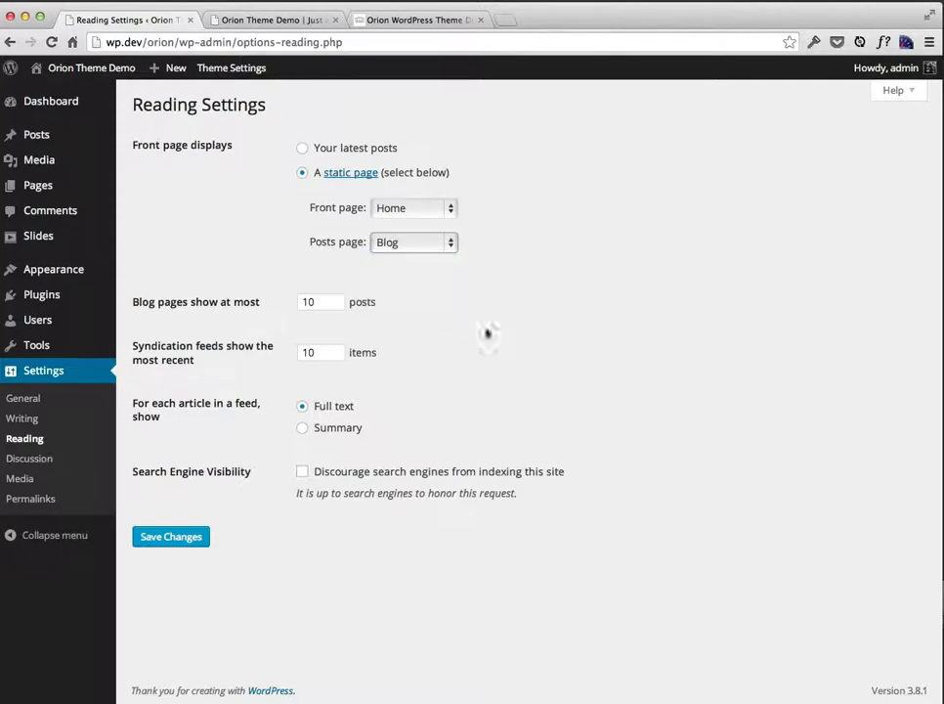
click(193, 533)
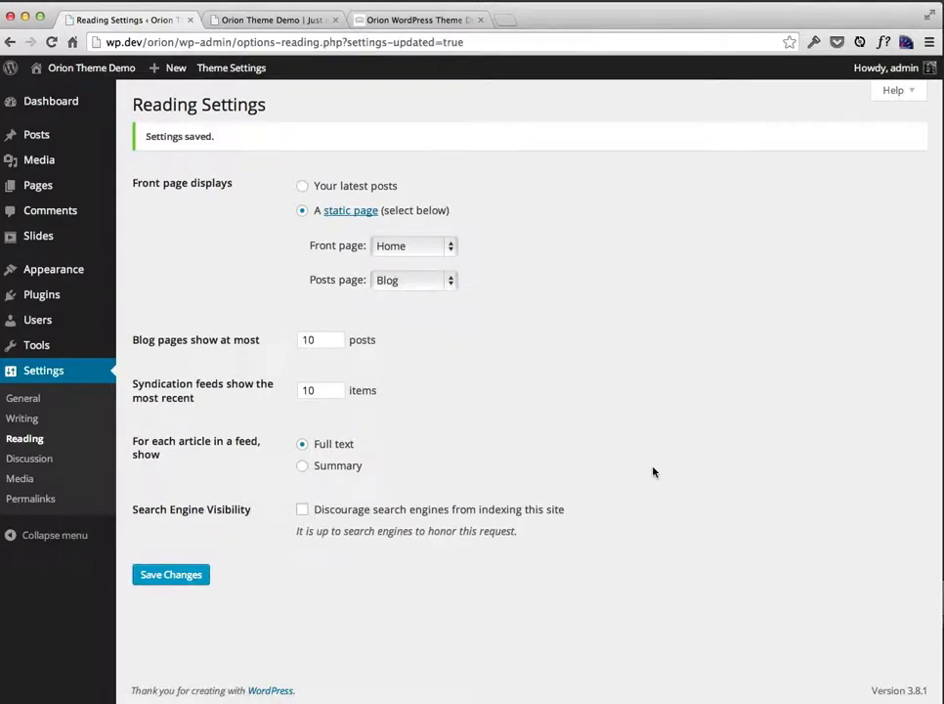
Step: Check the local site's new front page from the introduction down to the comment form
click(287, 21)
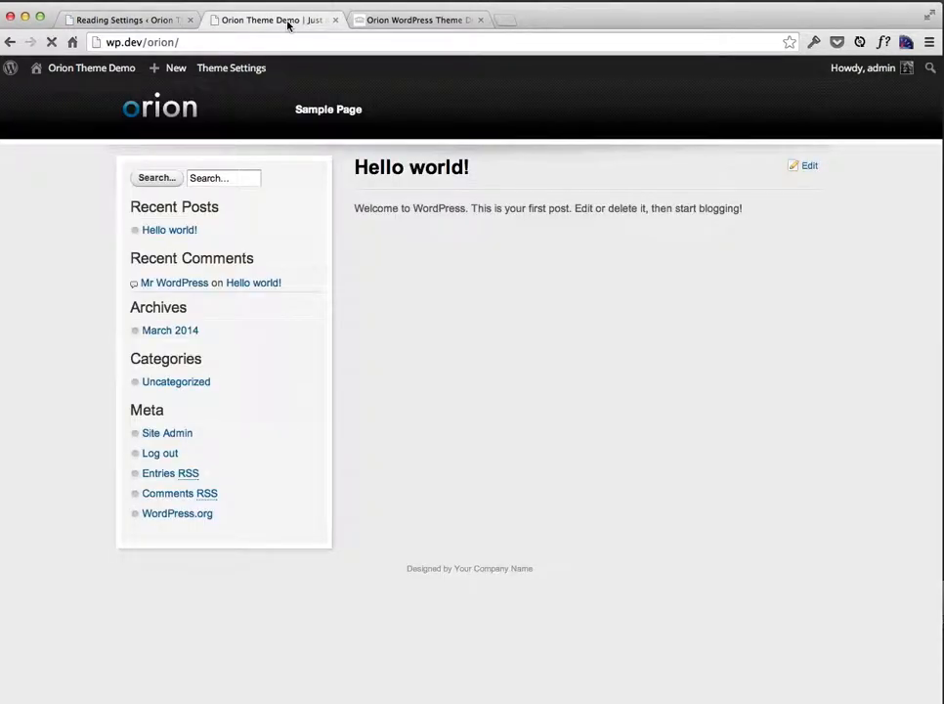
scroll(570, 225, down, 4)
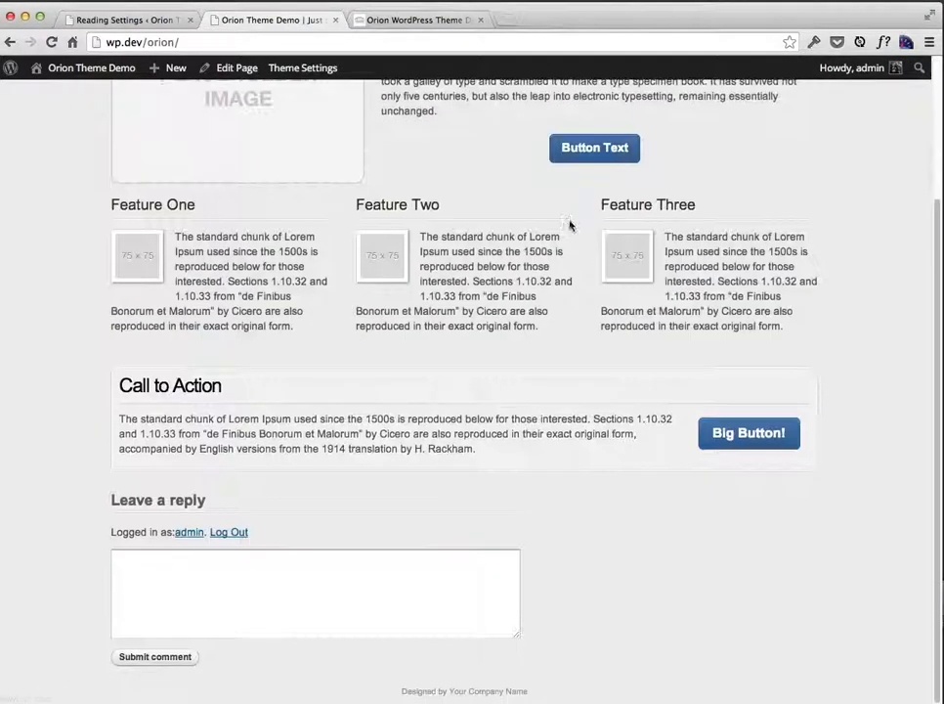
click(303, 602)
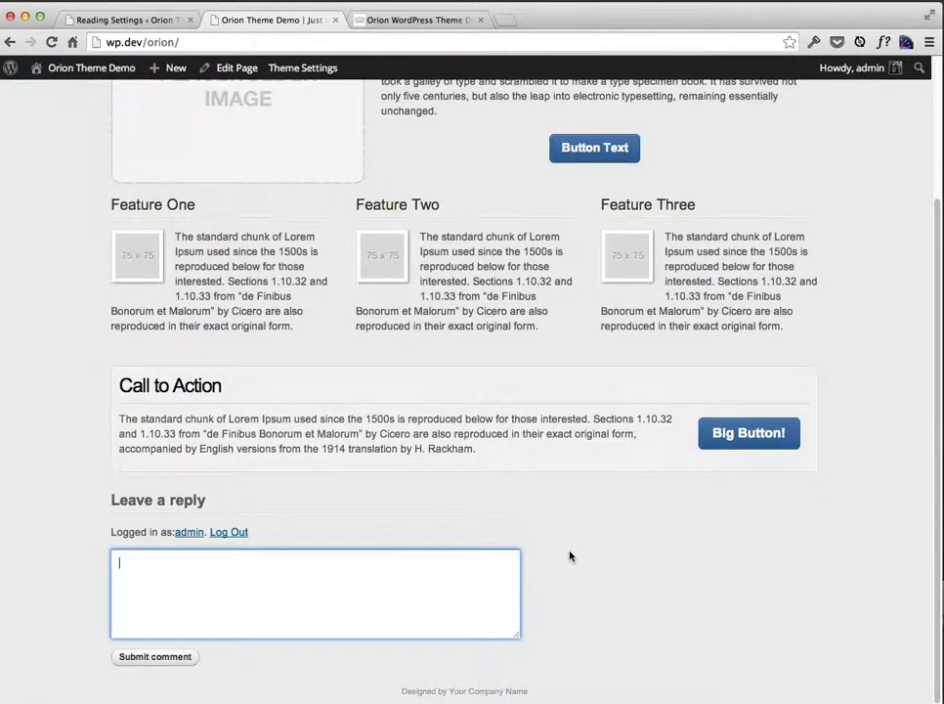
scroll(569, 554, up, 4)
Step: Disallow comments and trackbacks and pingbacks on the Home page, update it, and view the site's front page again
click(225, 73)
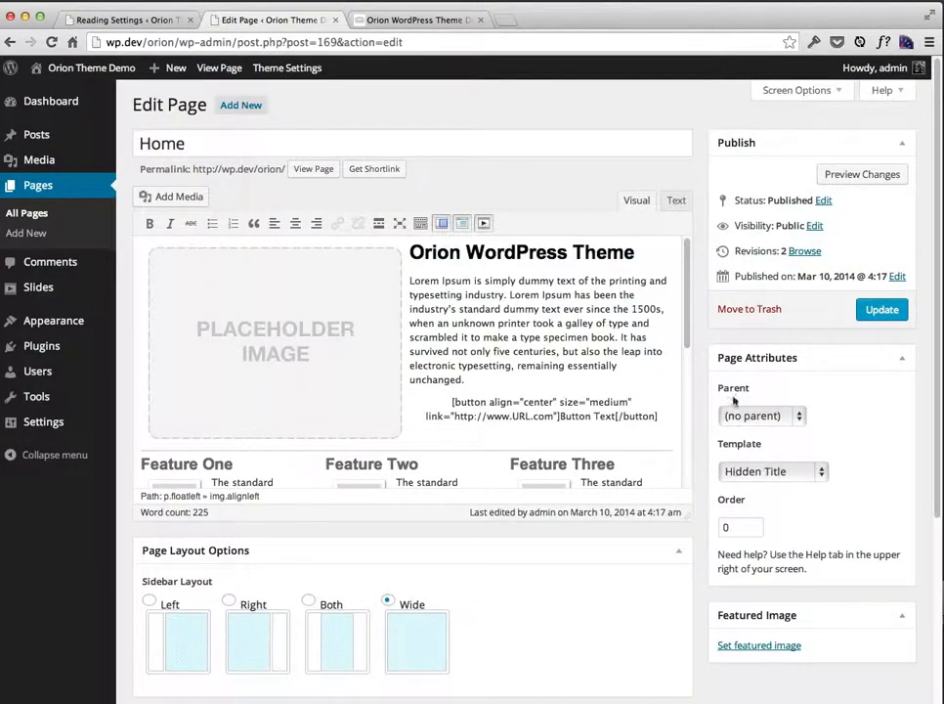
click(797, 90)
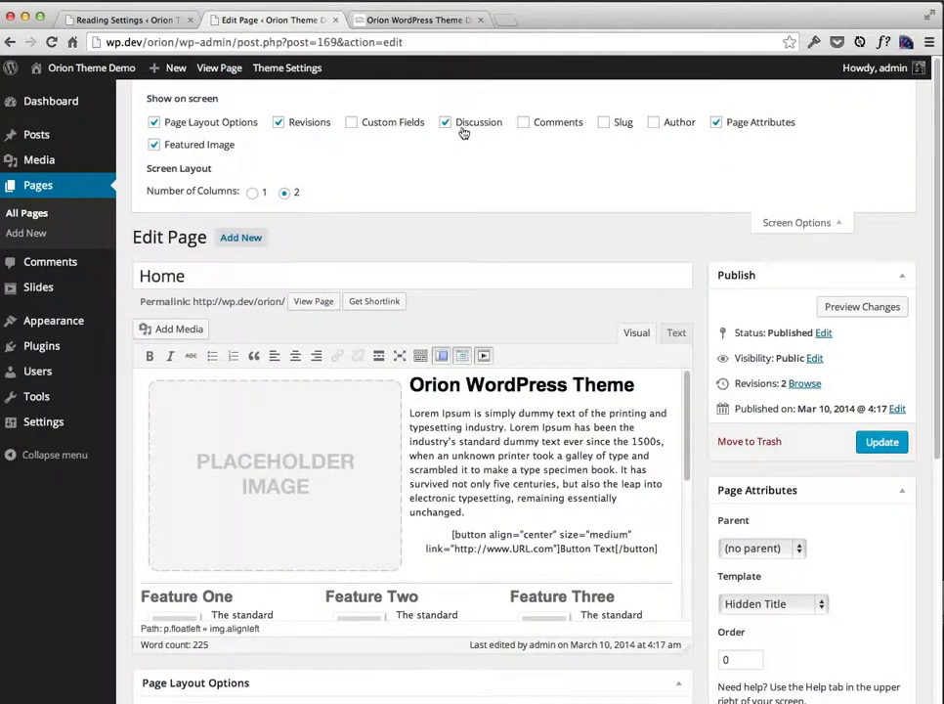
scroll(660, 441, down, 5)
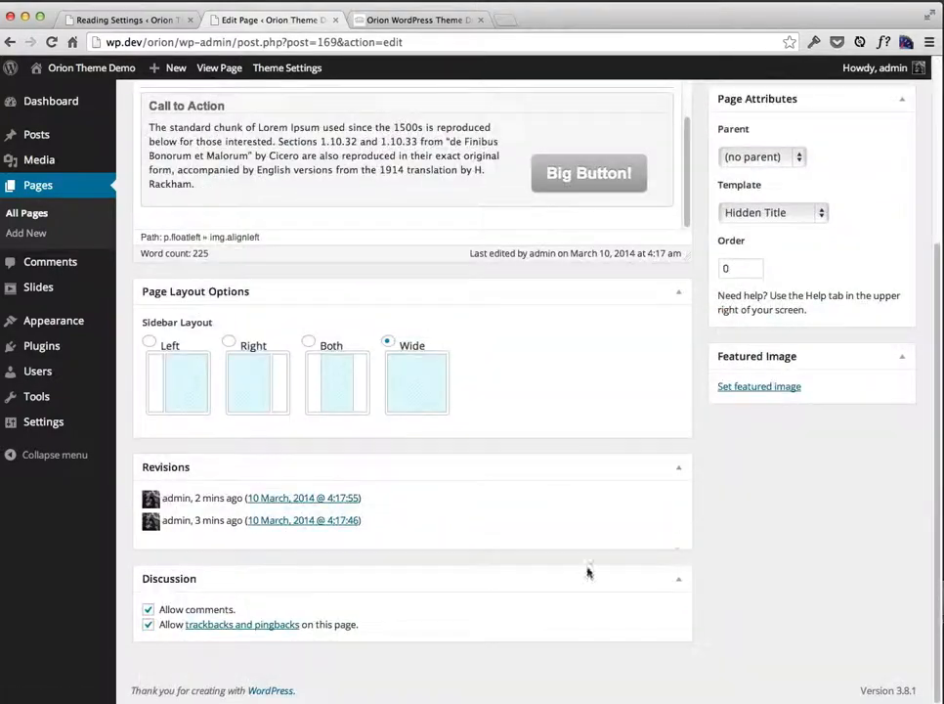
click(148, 609)
click(148, 624)
scroll(850, 588, up, 4)
click(880, 308)
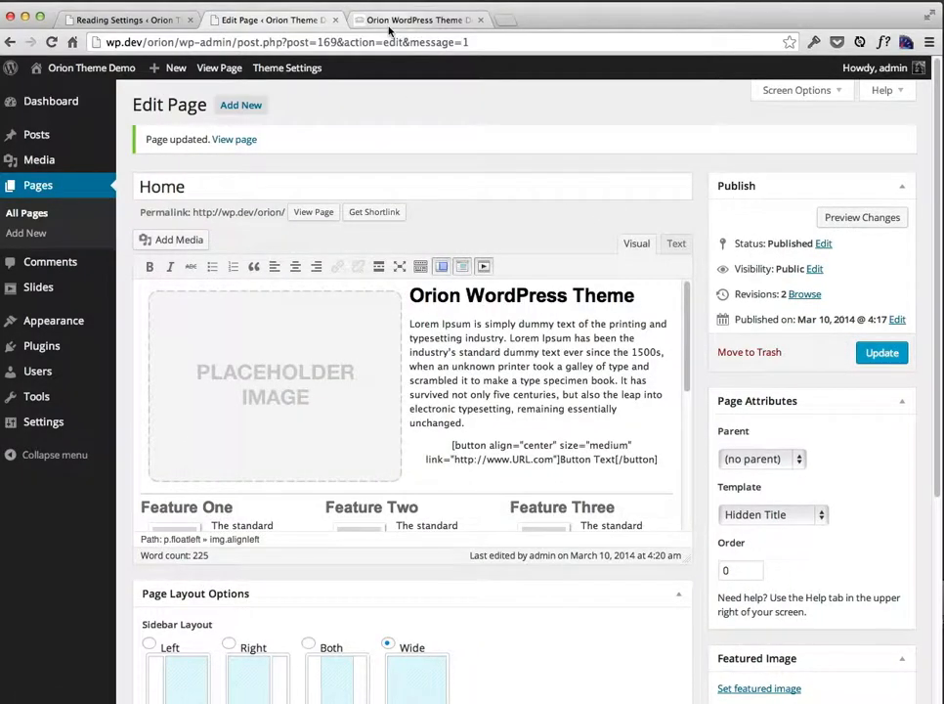
click(286, 67)
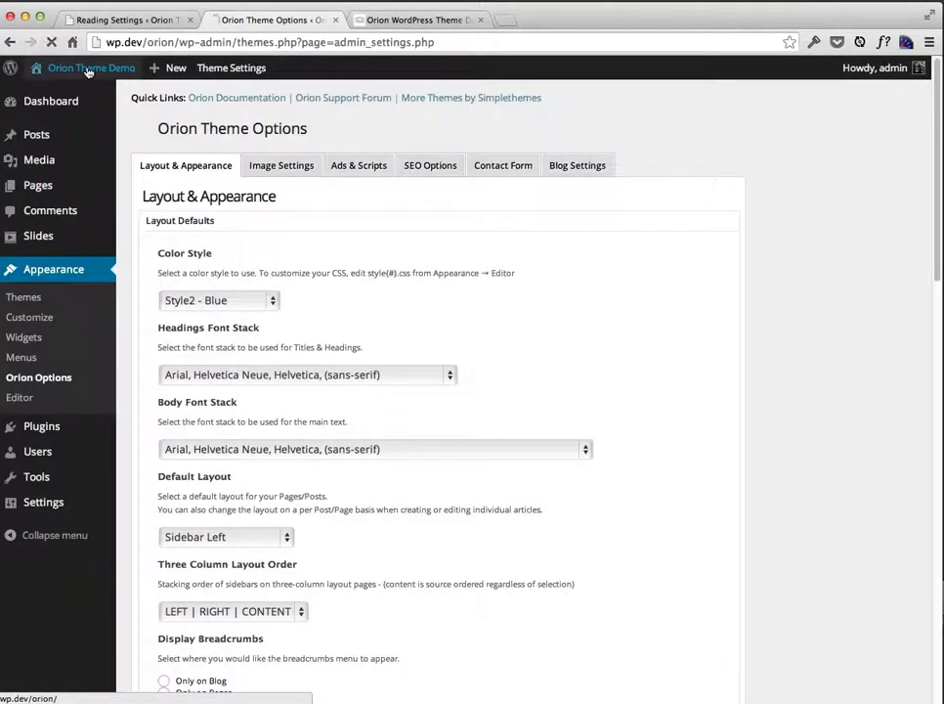
click(89, 69)
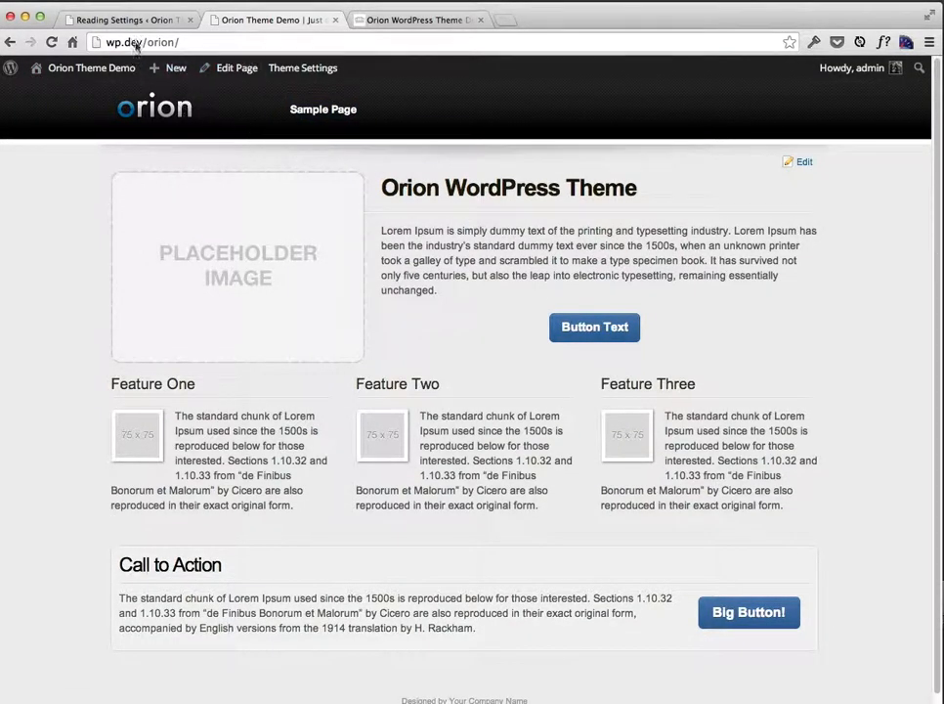
Step: Add a new slideshow named "Slideshow" in the Slides section
click(111, 18)
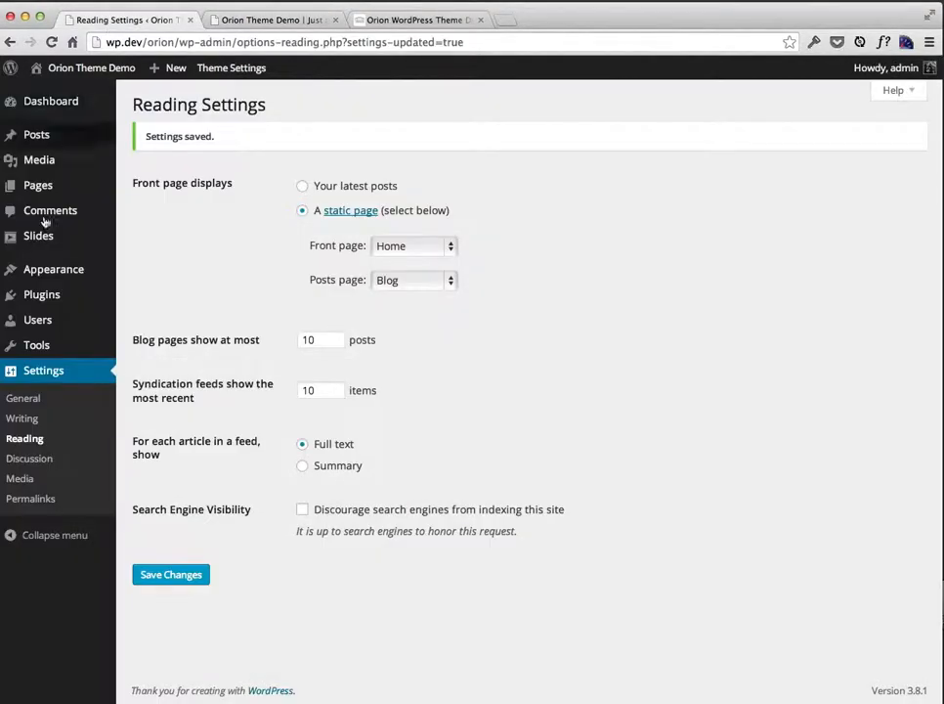
mouse_move(39, 250)
click(156, 281)
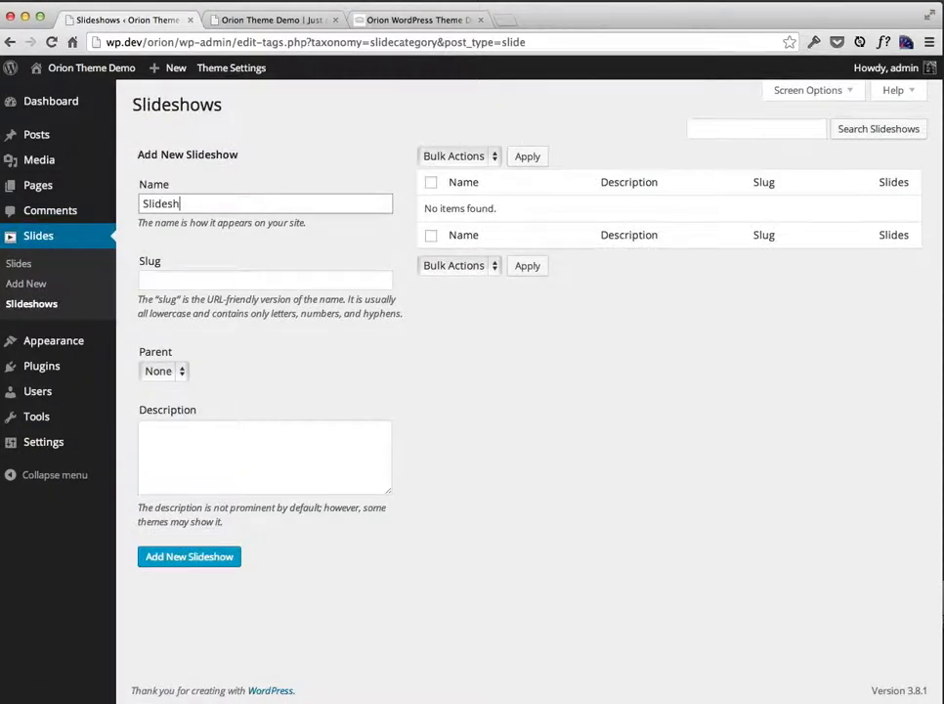
click(144, 564)
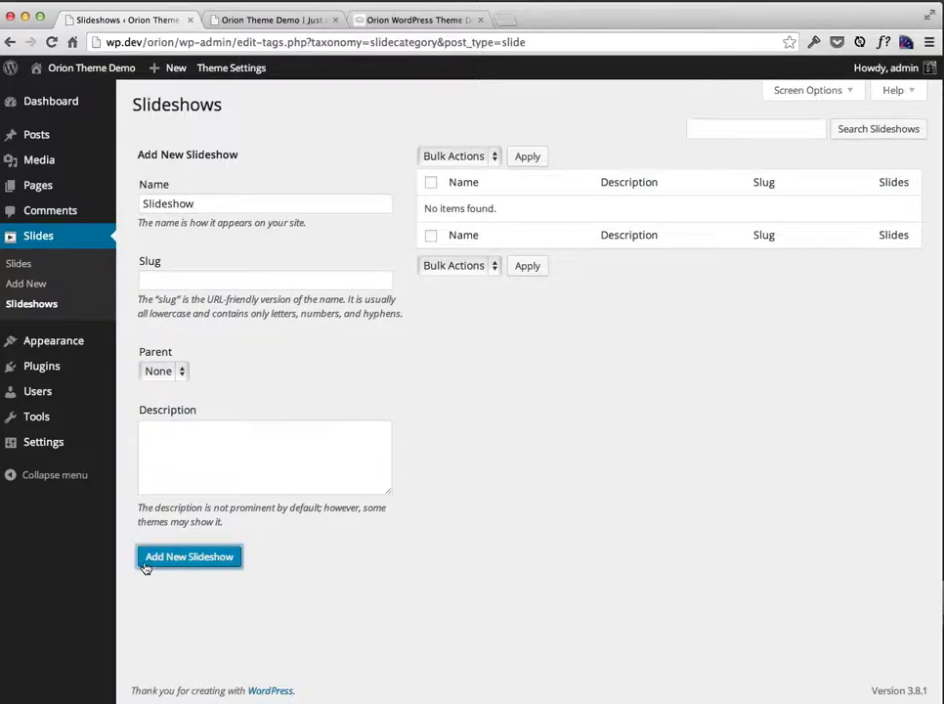
Step: Start a new slide titled "Slide Example"
click(47, 286)
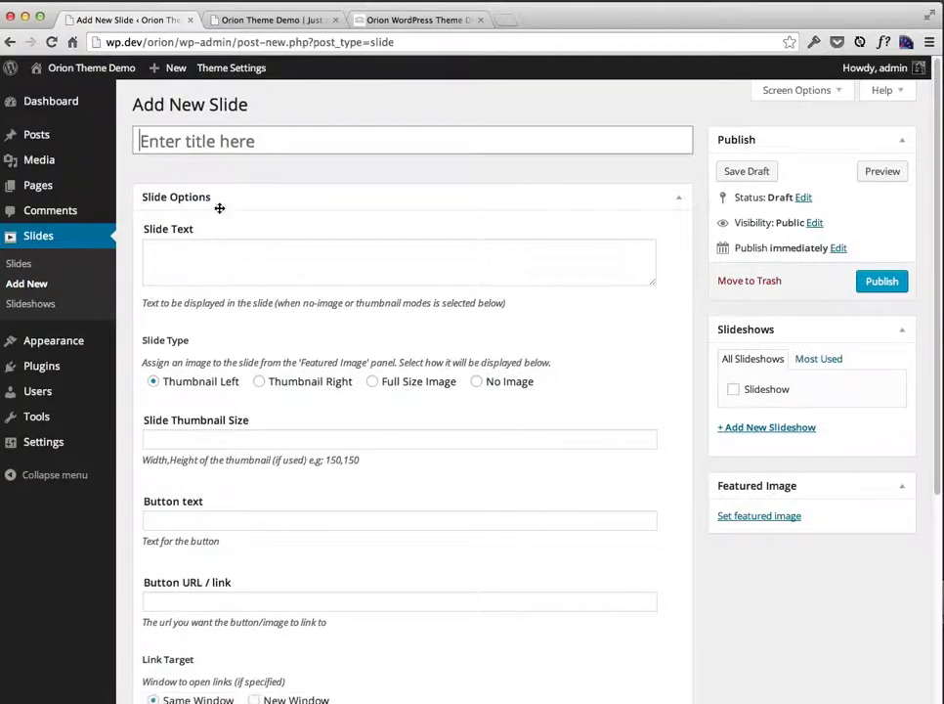
click(272, 148)
text(Slide Ex)
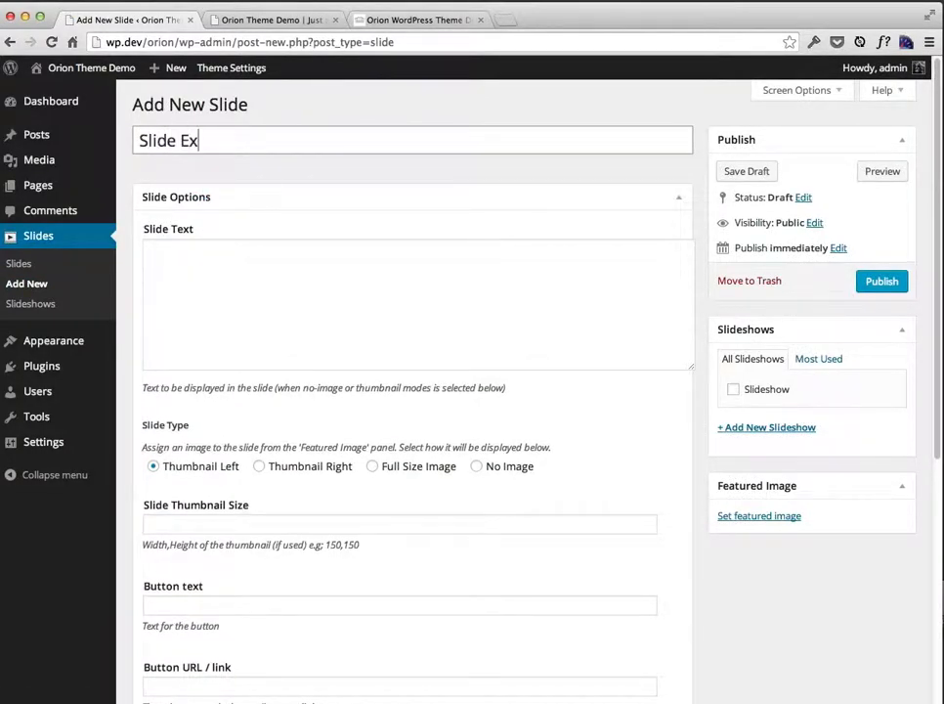
text(ample)
Step: Fill the slide text with Lorem Ipsum, keep it only through "type specimen book.", and assign the slide to Slideshow
click(325, 291)
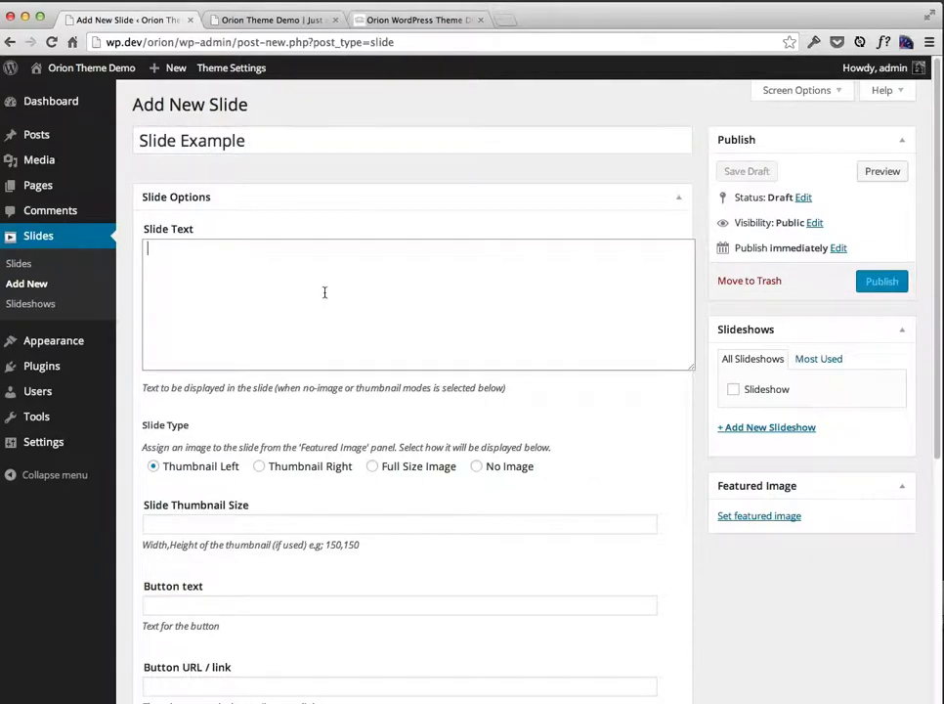
text(lips)
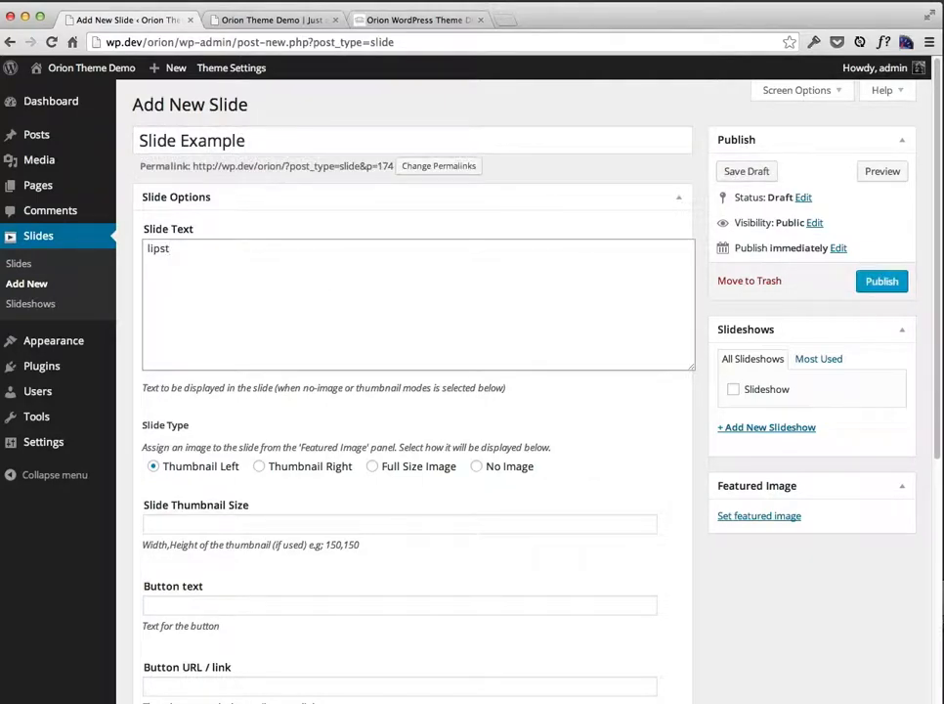
text(t)
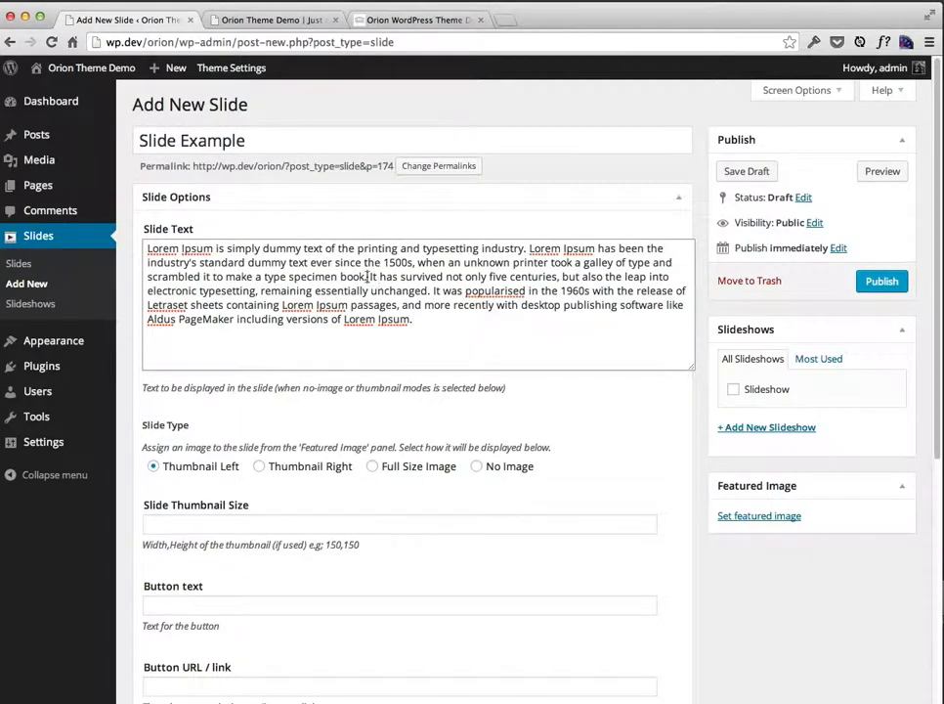
drag(368, 276, 402, 368)
key(BackSpace)
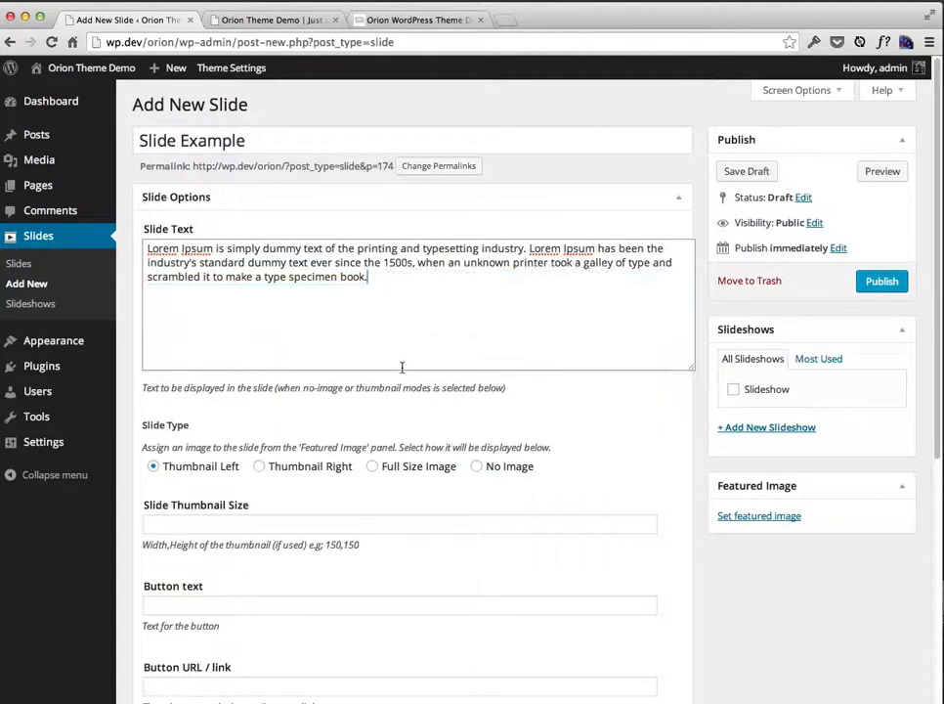
click(733, 389)
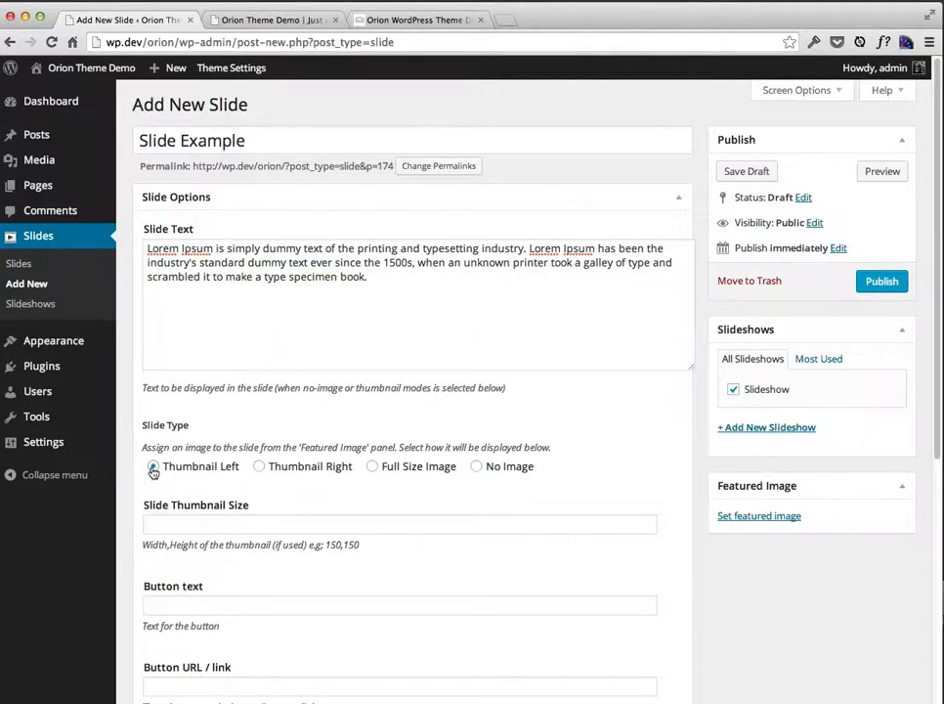
Step: Look up the dimensions of thumb.png in the media library and set the slide thumbnail size to 331,290
scroll(310, 476, down, 2)
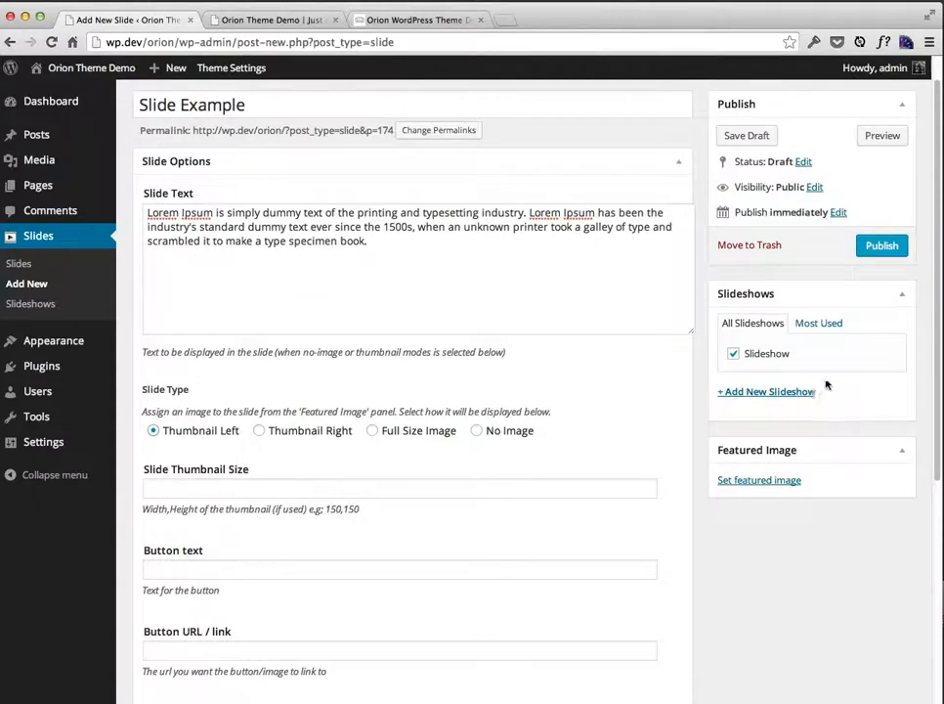
click(755, 481)
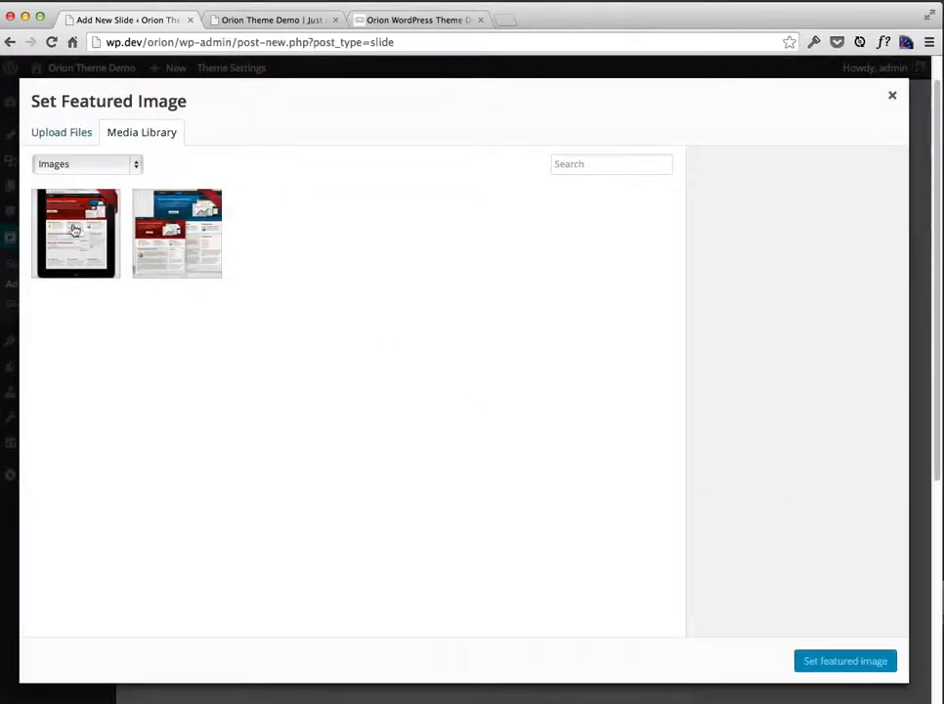
click(173, 236)
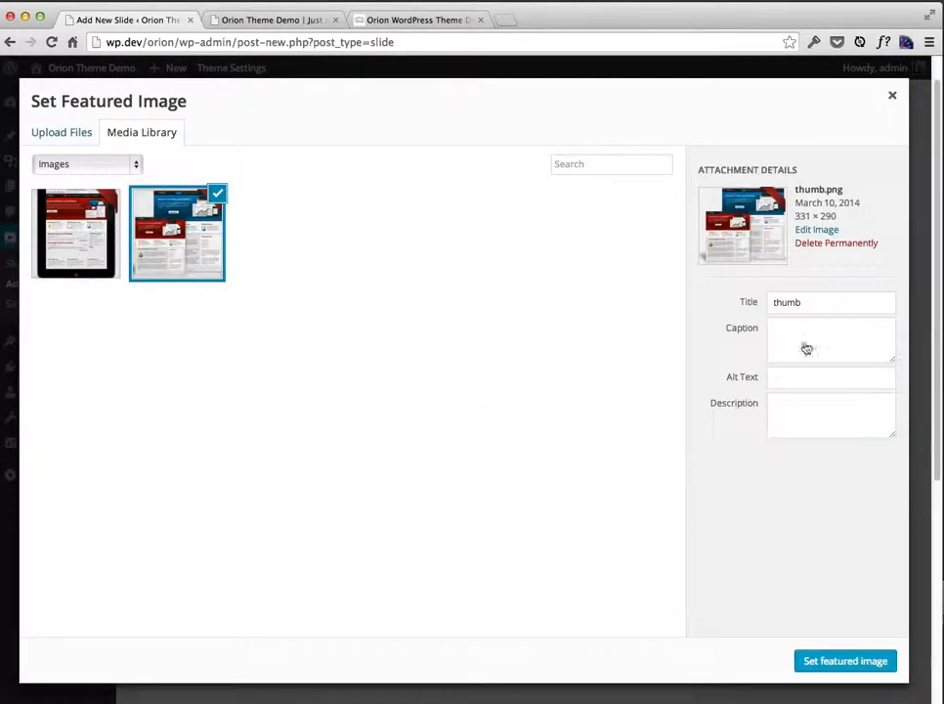
drag(807, 216, 842, 216)
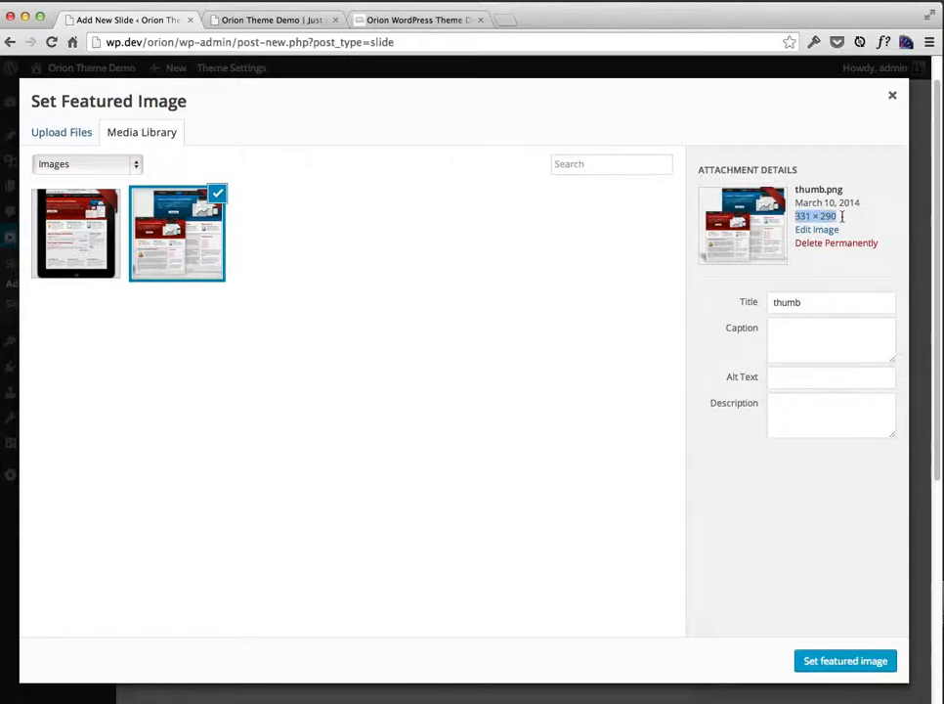
click(892, 98)
click(168, 488)
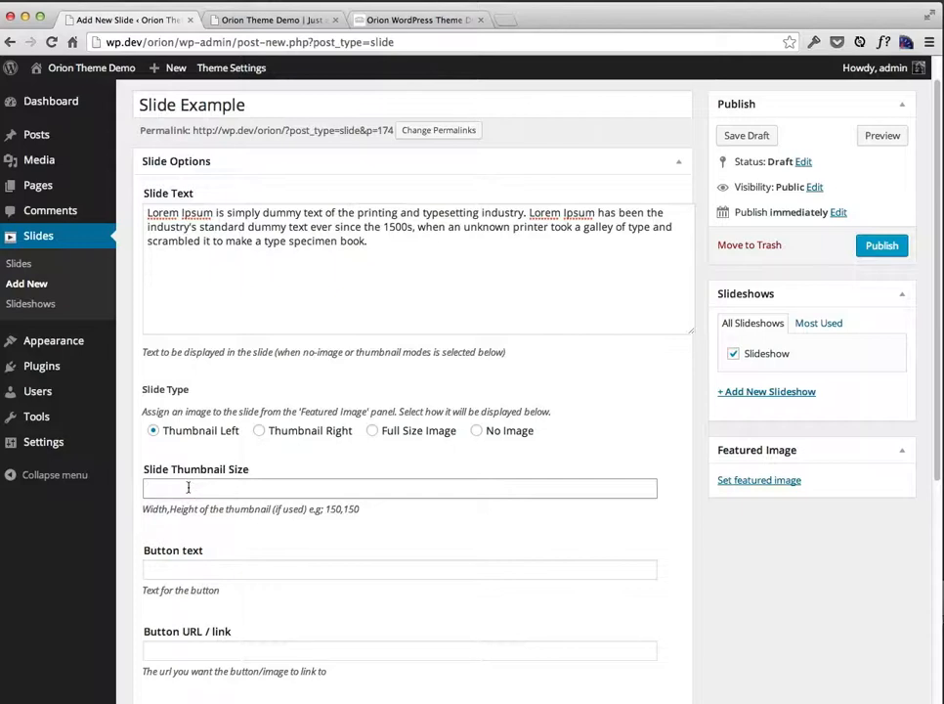
text(331,290)
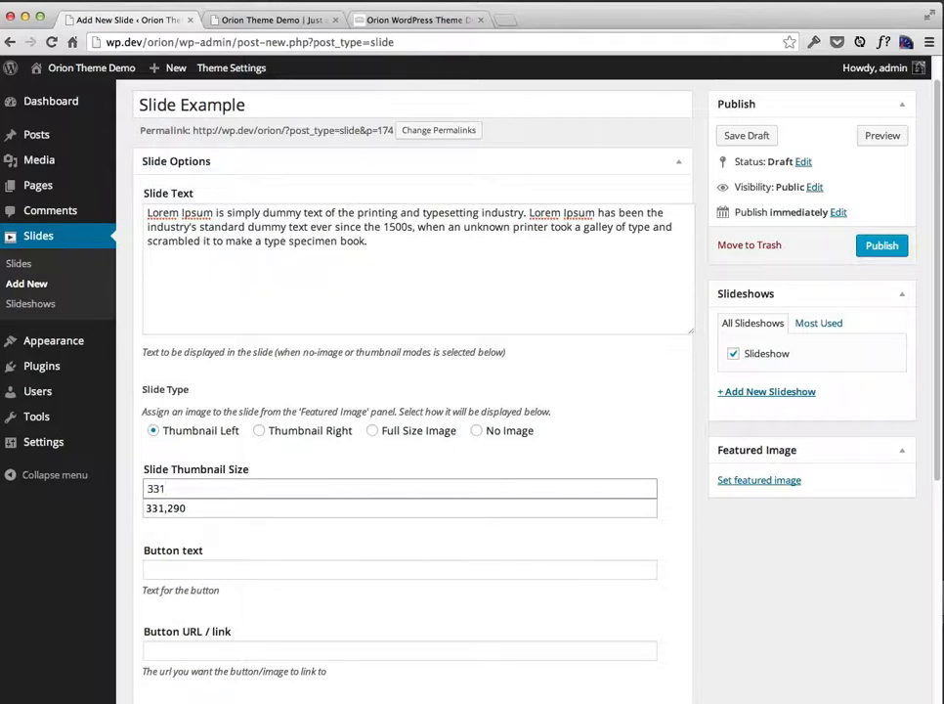
click(276, 508)
click(378, 537)
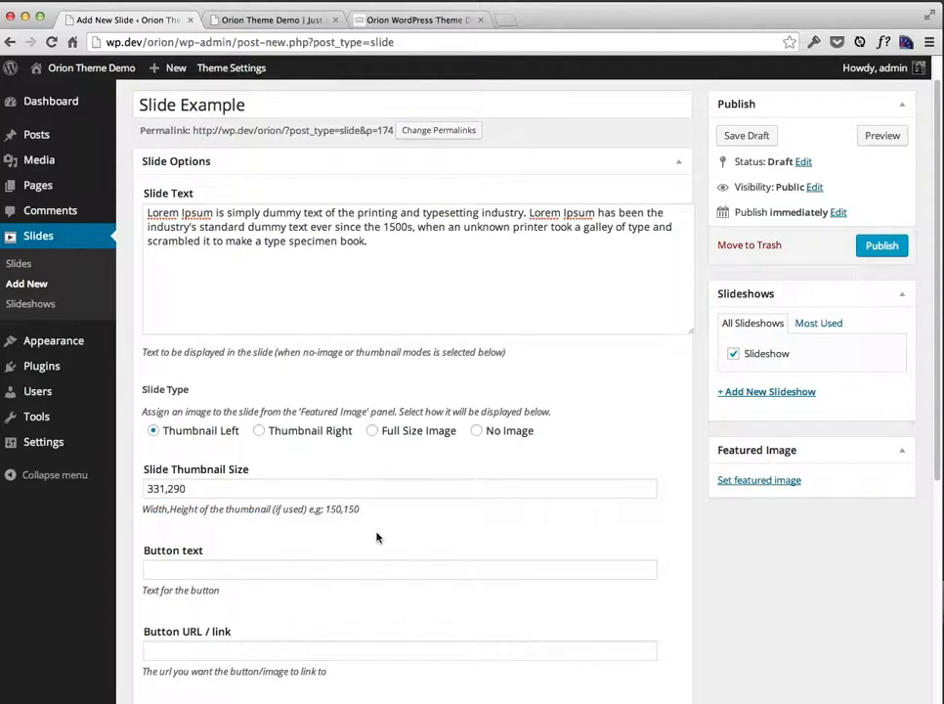
Step: Give the slide a button with the text "Read More" and the link "#"
scroll(377, 537, down, 3)
click(206, 481)
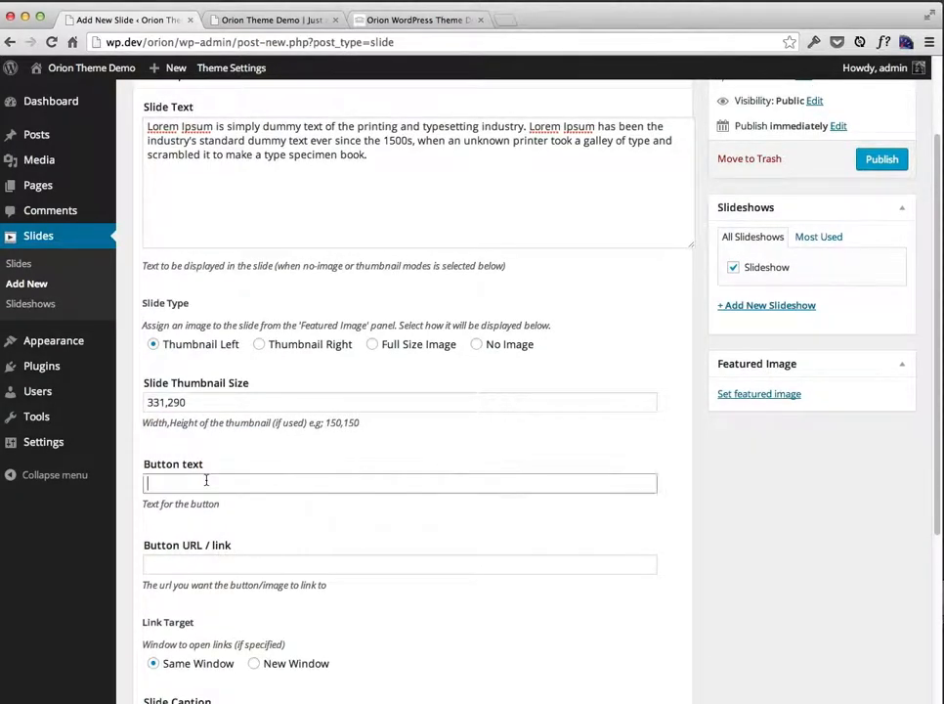
text(Red)
key(BackSpace)
key(BackSpace)
text(ad More)
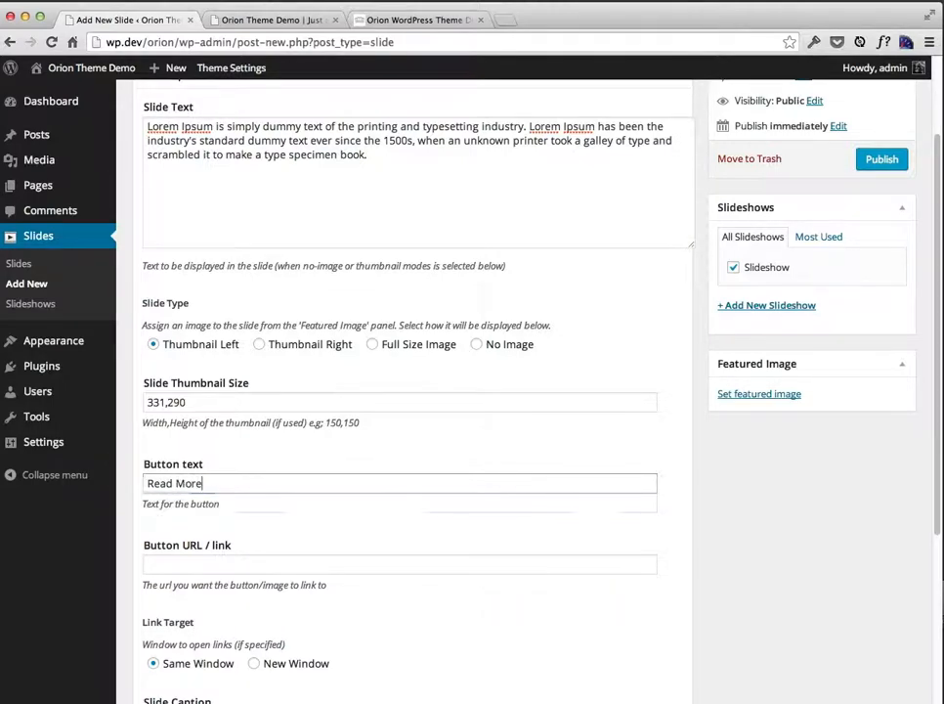
key(Tab)
text(#)
click(253, 528)
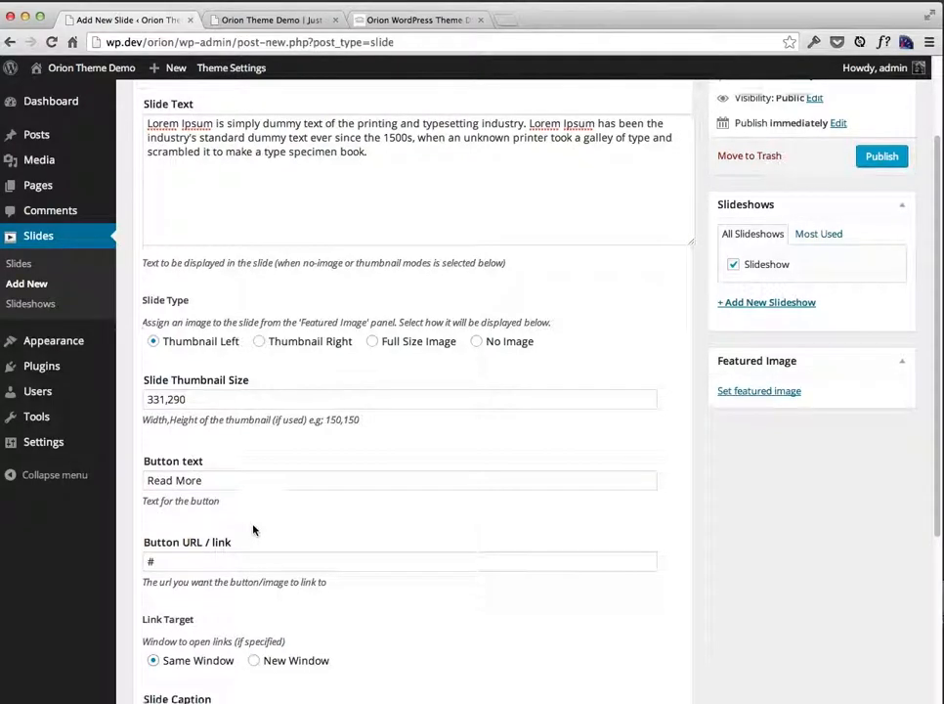
Step: Review the remaining link target, caption and title options without changing them, and publish the slide
scroll(391, 552, down, 3)
scroll(390, 558, down, 3)
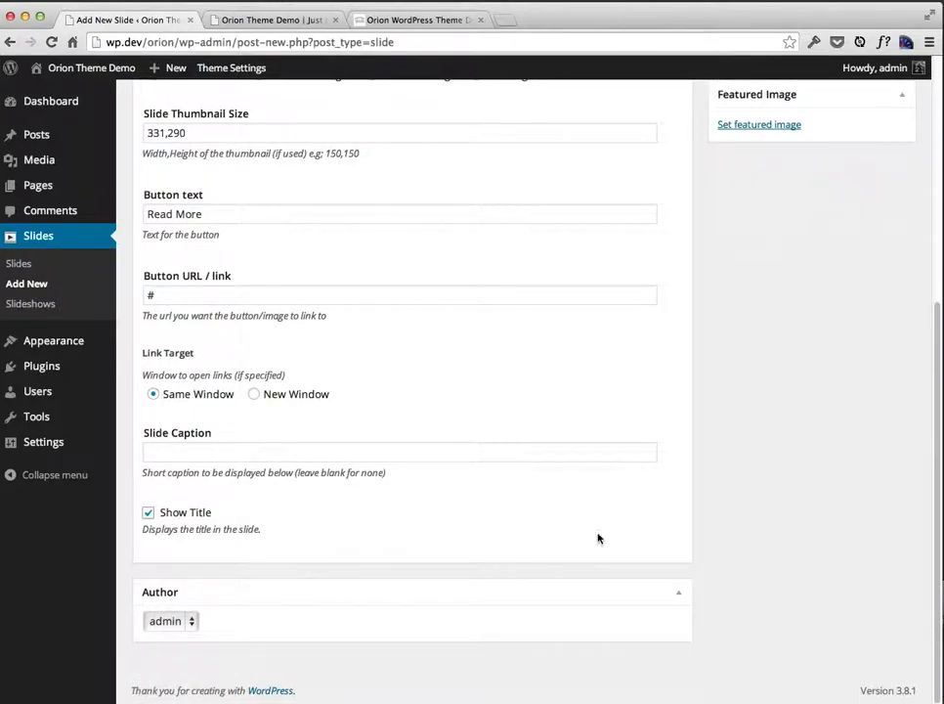
scroll(616, 533, up, 8)
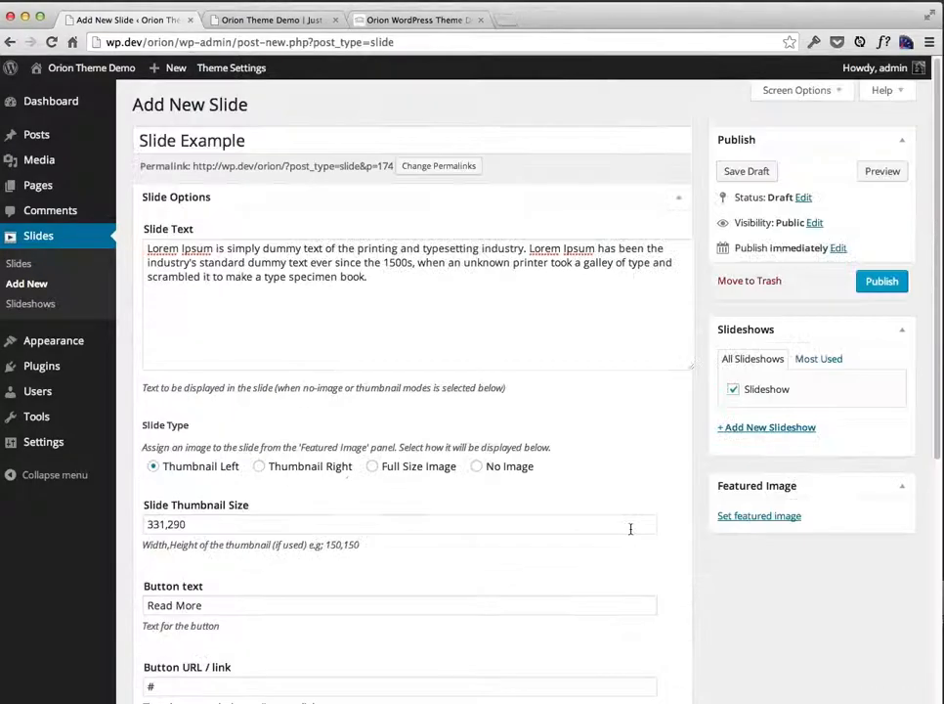
click(882, 282)
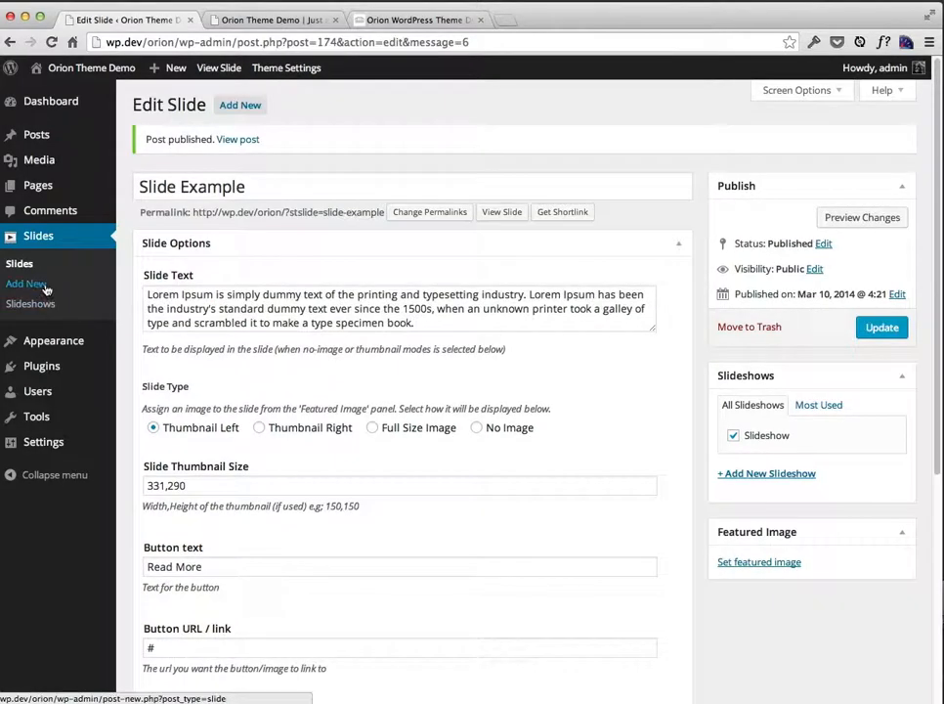
Step: Start a second new slide titled "Another Slide Example"
click(44, 285)
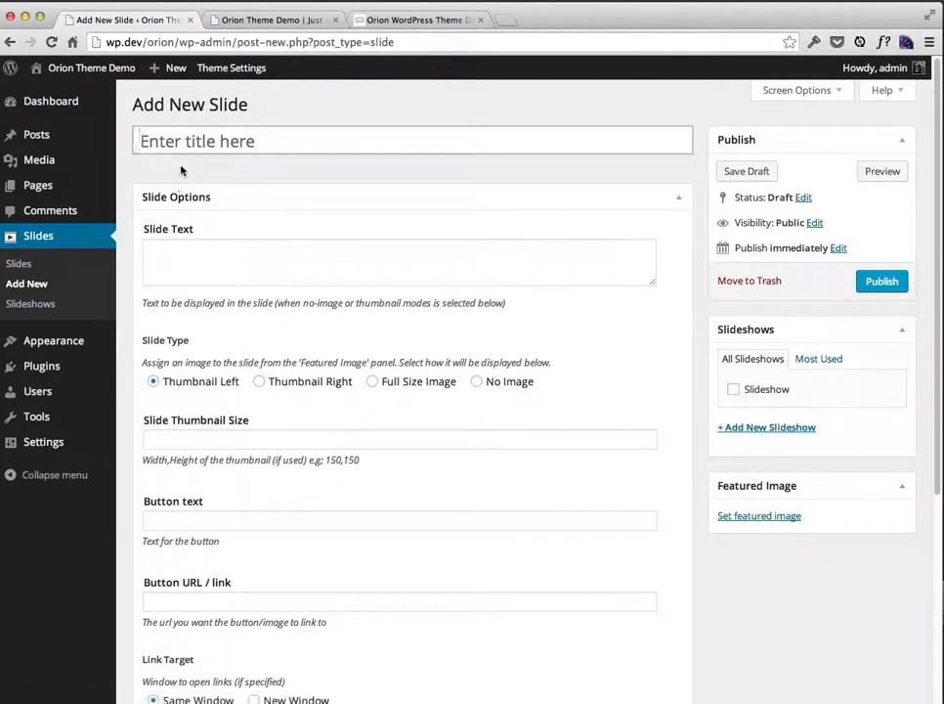
text(Slide Exam)
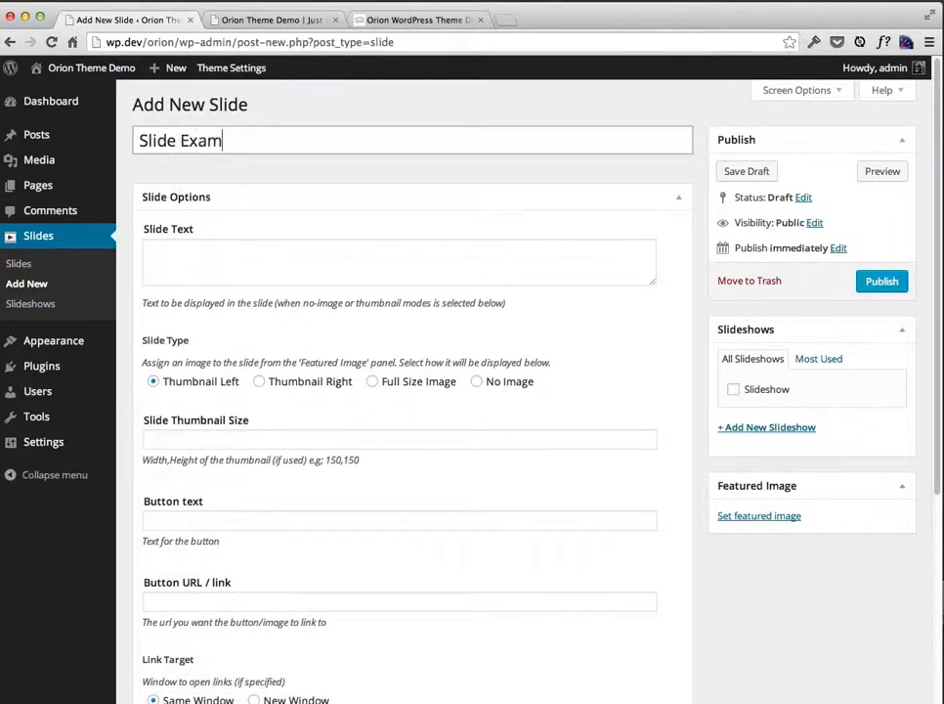
text(Another)
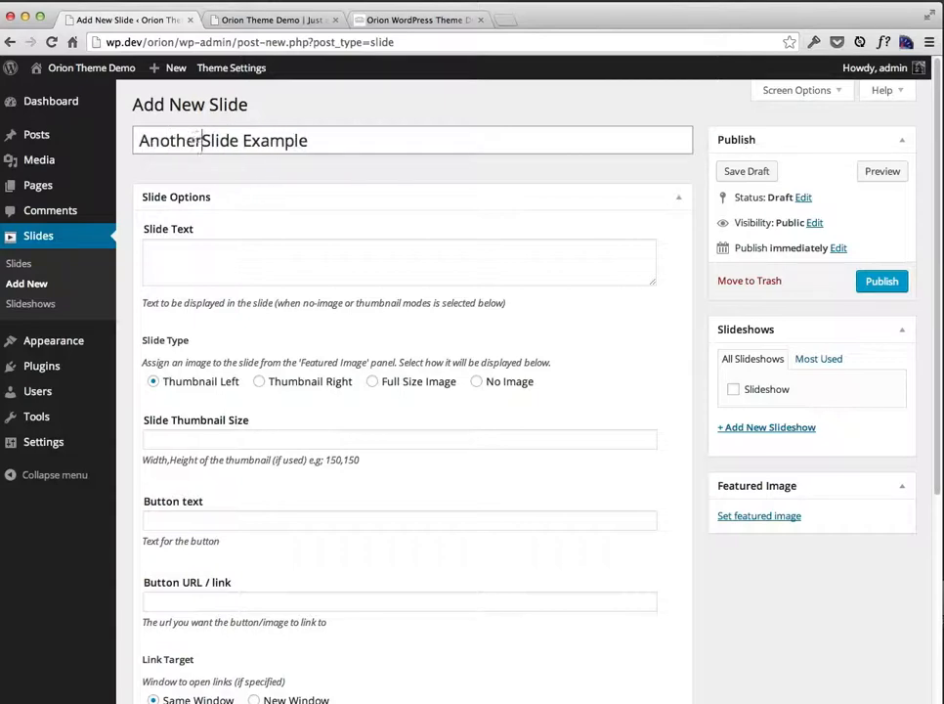
Step: Fill the second slide's text with Lorem Ipsum, enlarge the text area, and delete everything after "type specimen book."
click(183, 241)
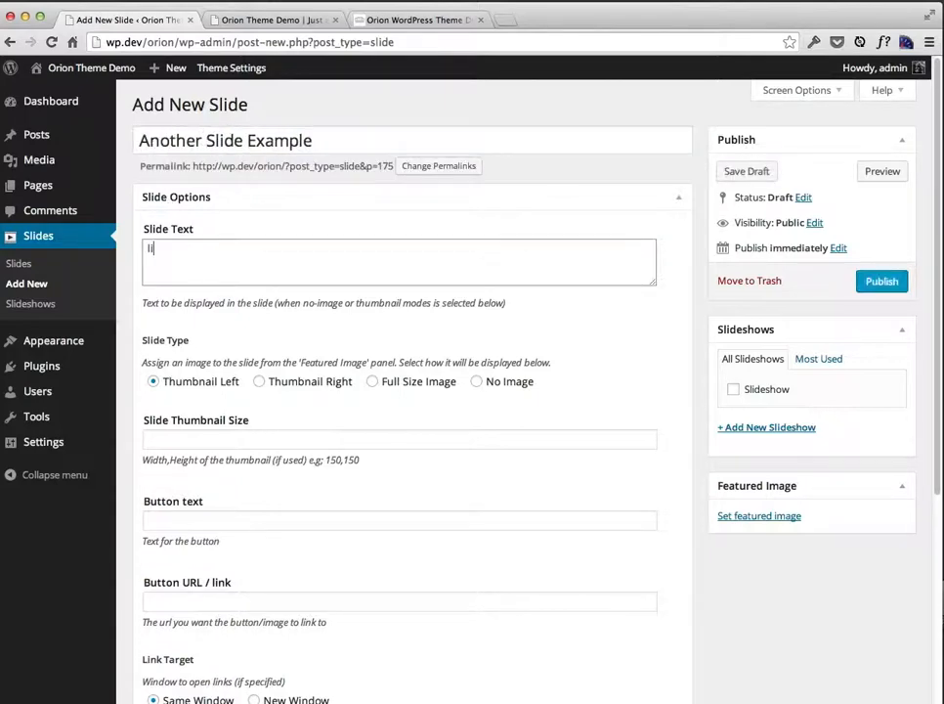
text(Lorem Ipsum is simply dummy text of the printing and typesetting industry. Lorem Ipsum has been the industry's standard dummy text ever since the 1500s, when an unknown printer took a galley of type and scrambled it to make a type specimen book. It has survived not only five centuries, but also the leap into electronic typesetting, remaining essentially unchanged. It was popularised in the 1960s with the release of Letraset sheets containing Lorem Ipsum passages, and more recently with desktop publishing software like Aldus PageMaker including versions of Lorem Ipsum.)
scroll(399, 262, up, 3)
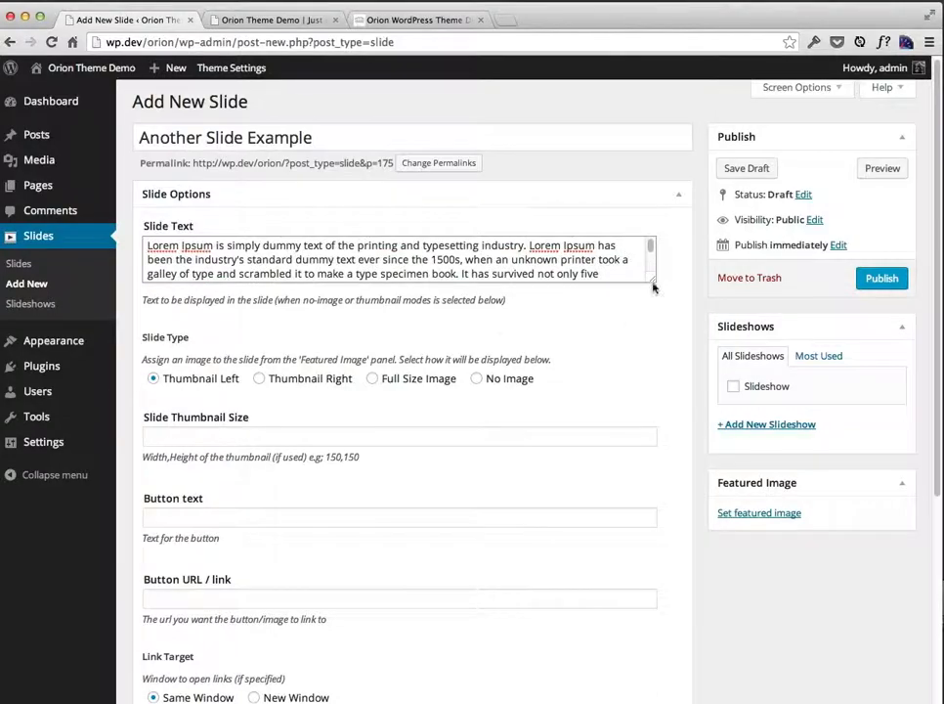
drag(653, 282, 687, 452)
drag(368, 273, 411, 399)
key(Delete)
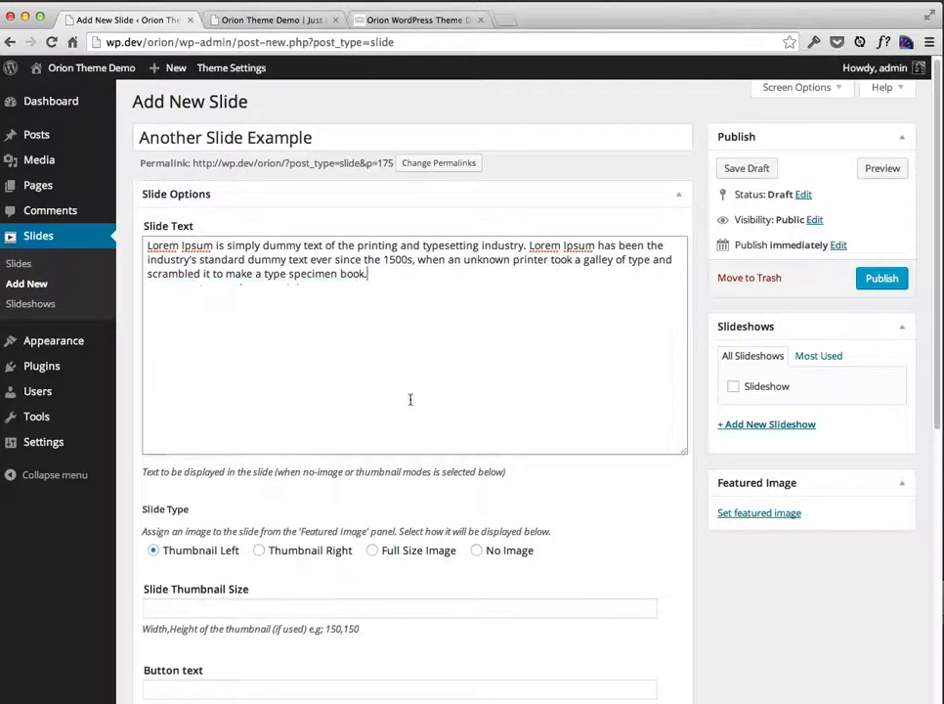
Step: Set the slide type to Thumbnail Right, use thumb2.png as the featured image, and set the thumbnail size to 223,289
scroll(323, 549, down, 1)
click(260, 497)
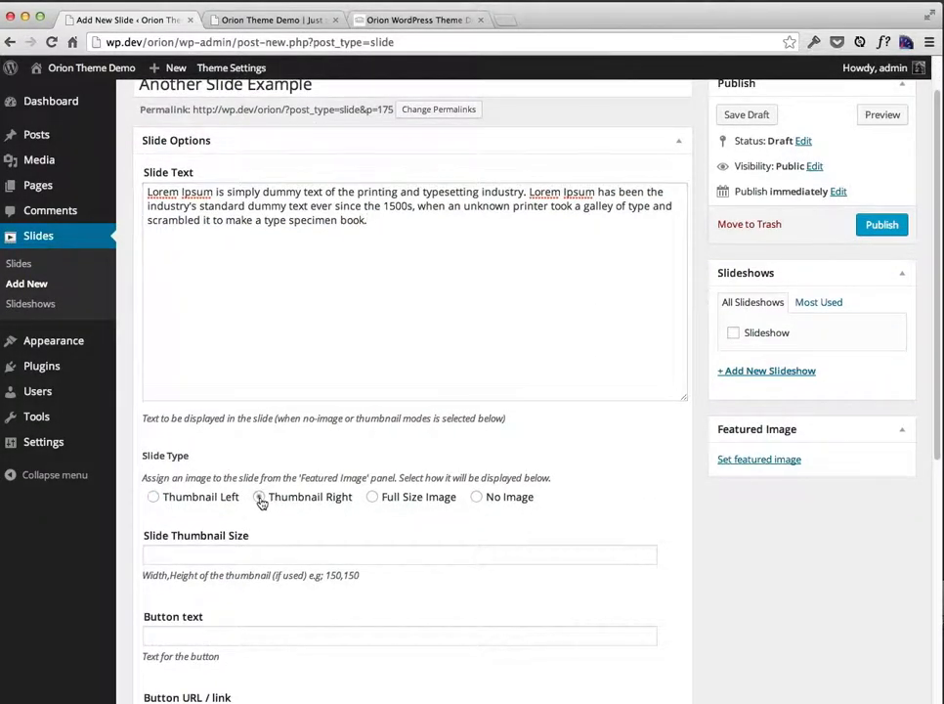
click(761, 461)
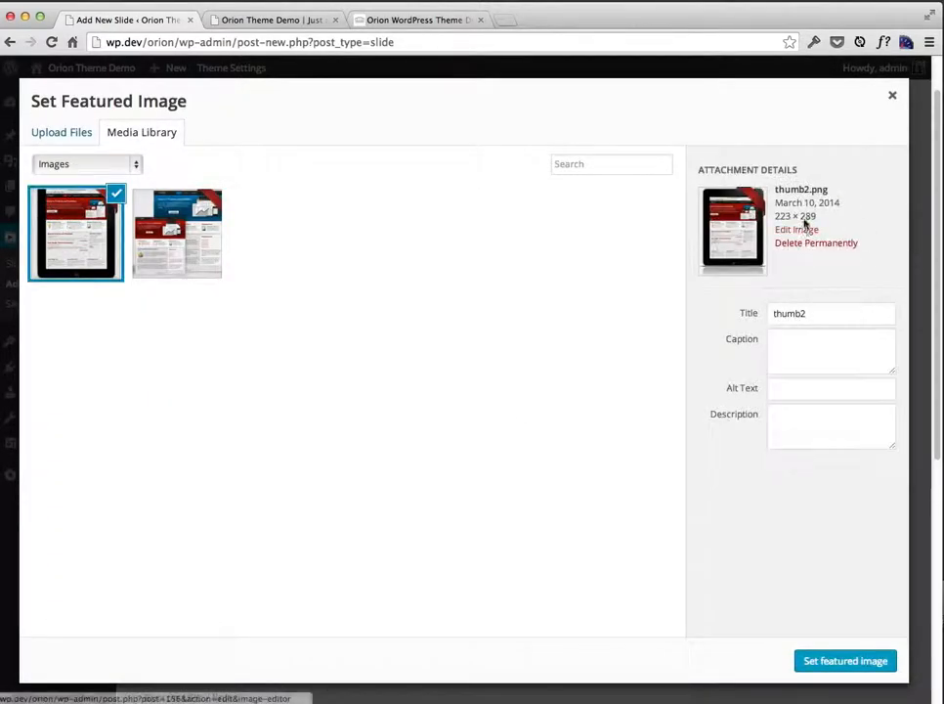
drag(774, 216, 821, 217)
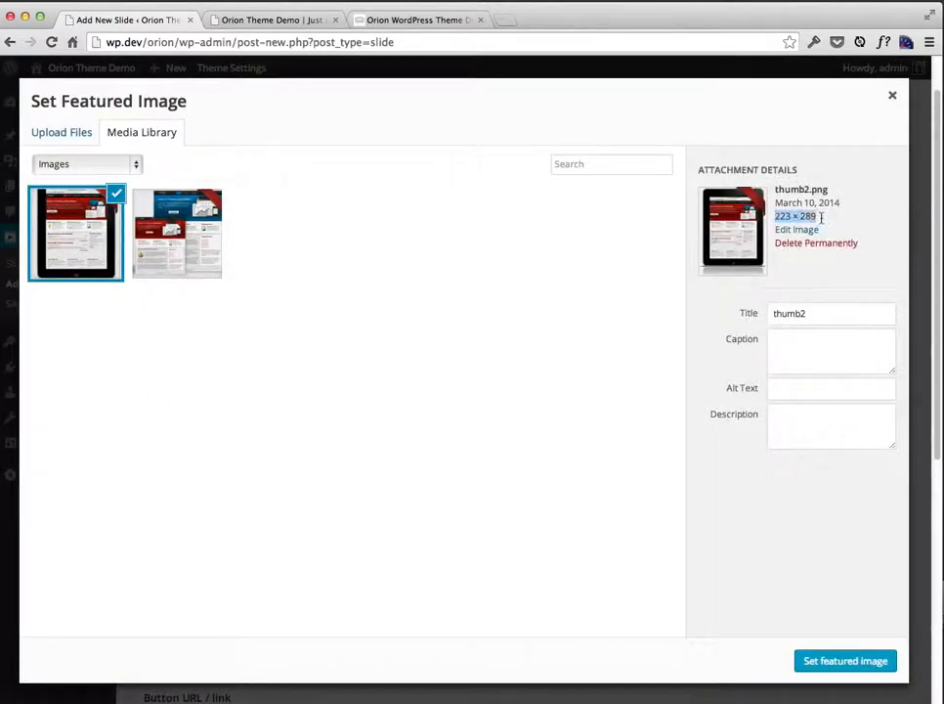
click(842, 662)
click(230, 552)
text(223,289)
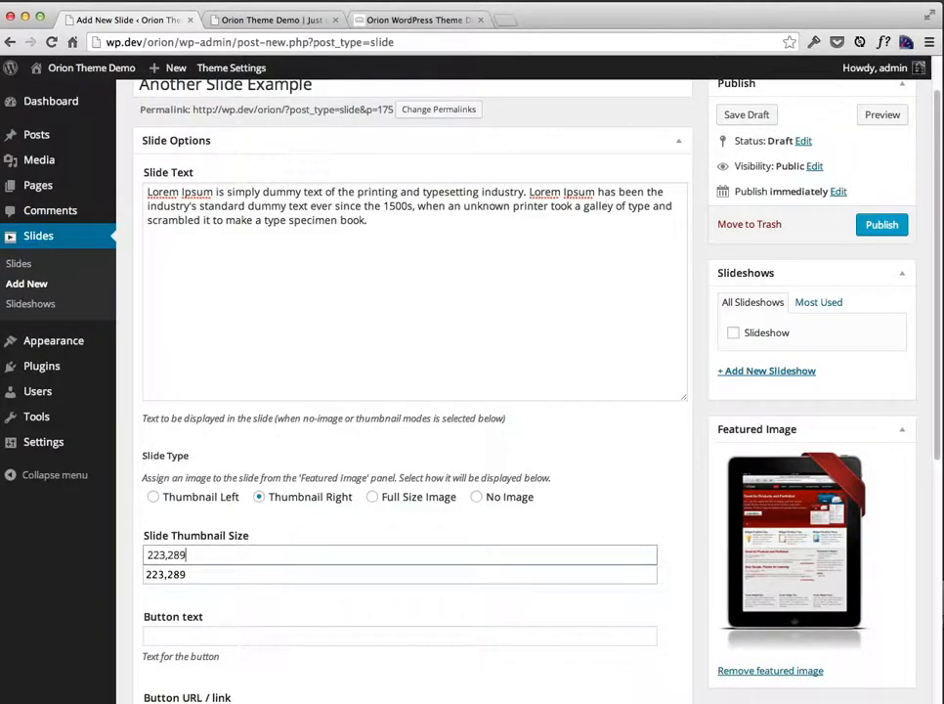
Step: Give the second slide a button with the text "Buy Now" and the link "#"
key(Tab)
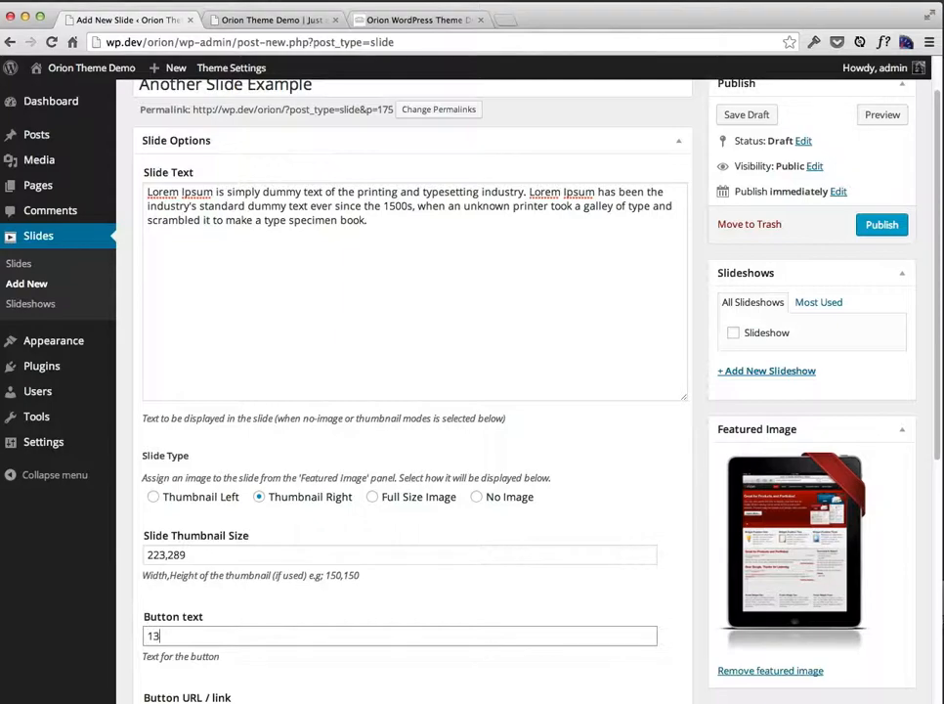
key(Tab)
scroll(228, 589, down, 1)
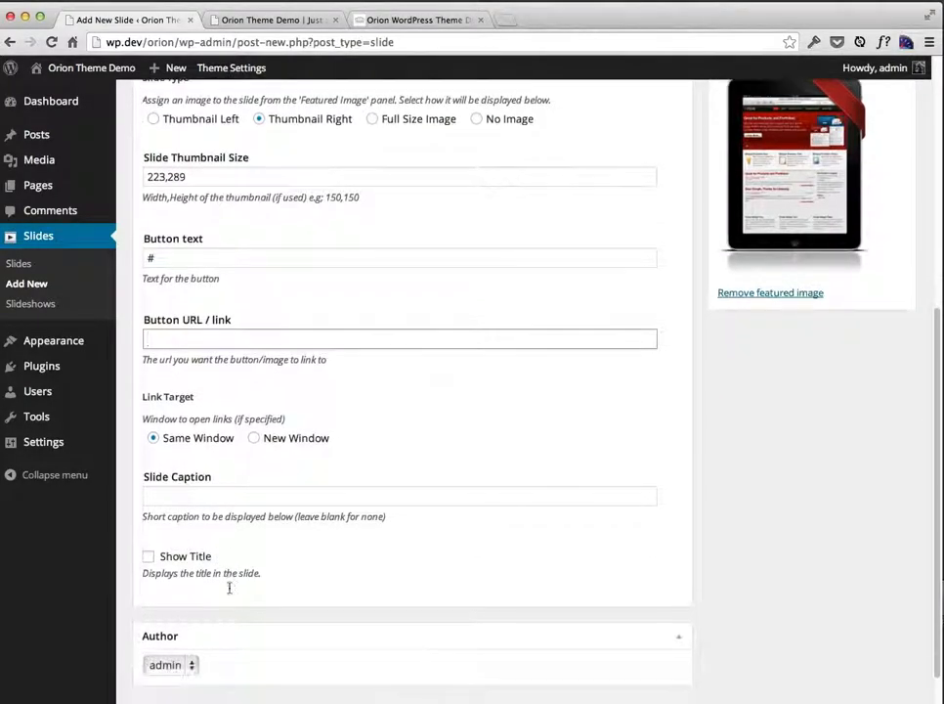
text(#)
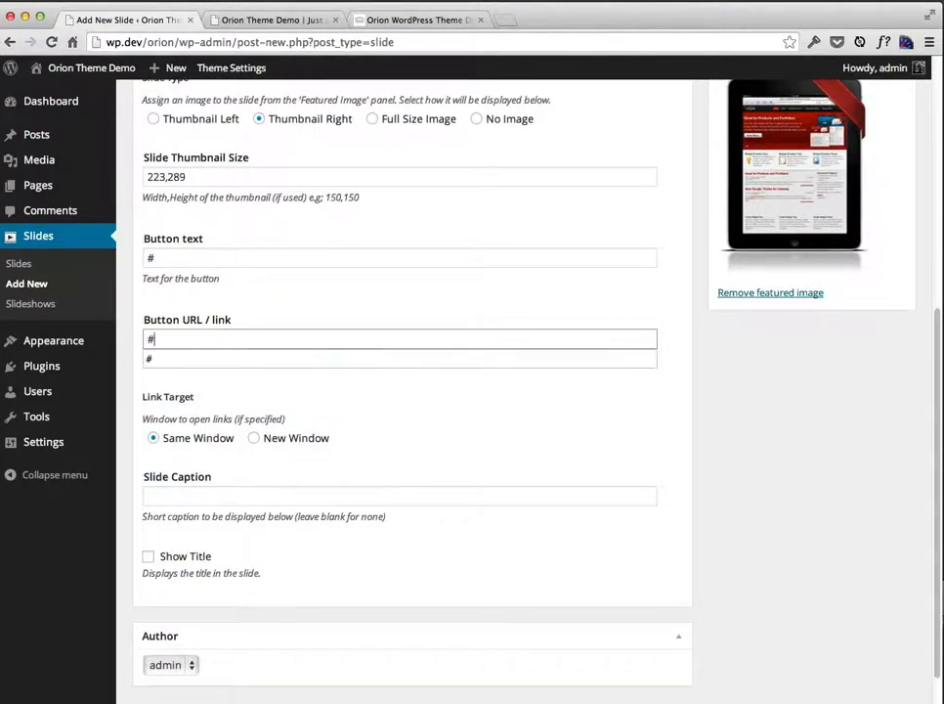
click(189, 260)
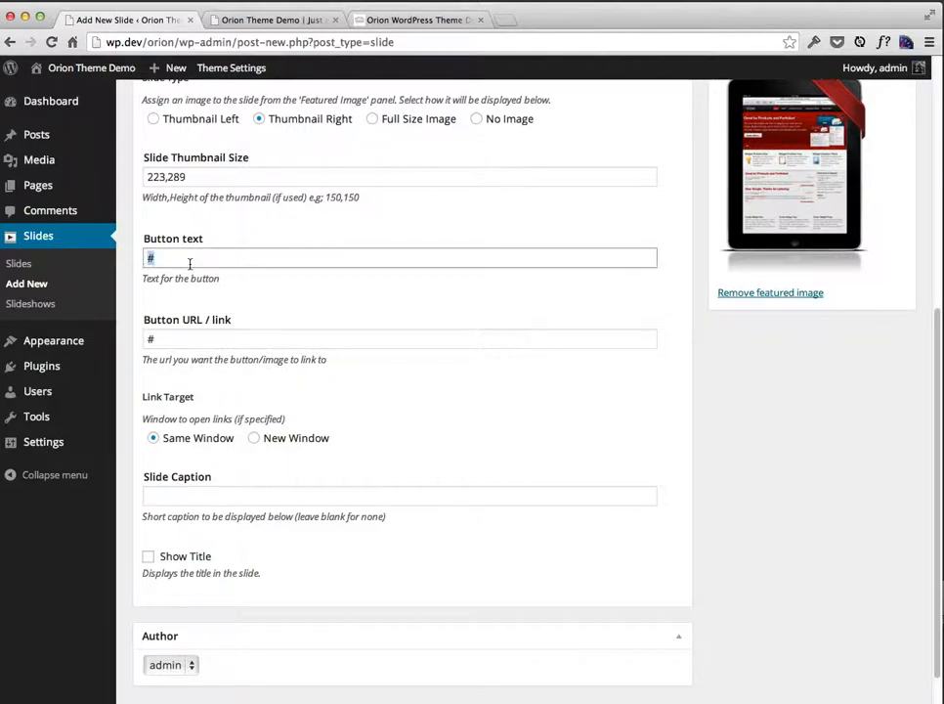
text(Buy Now)
key(Tab)
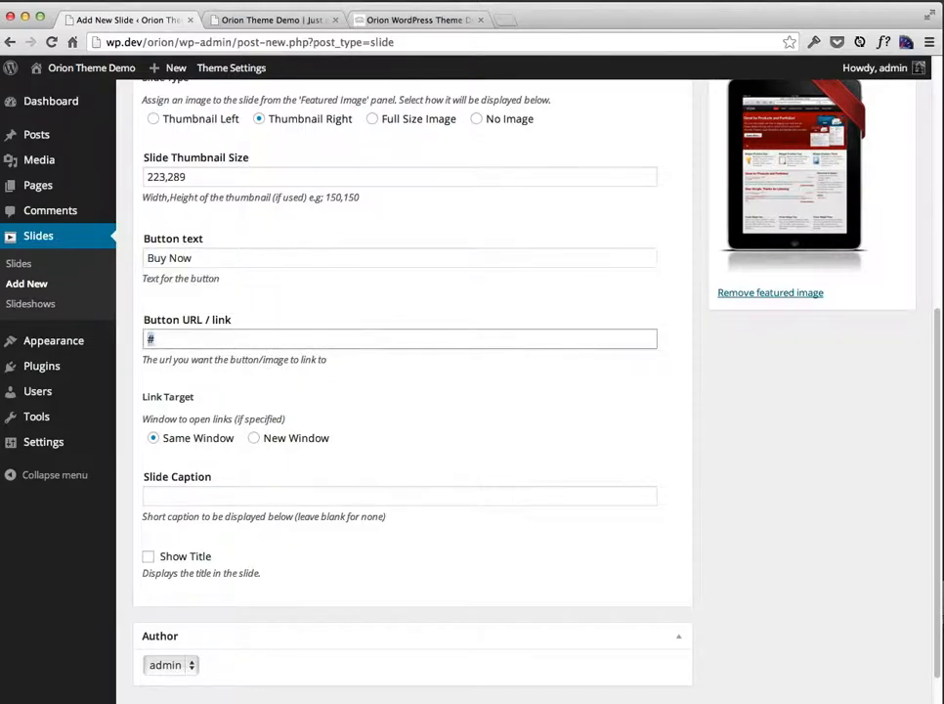
Step: Turn on the title display for the slide, assign it to the Slideshow group, and publish it
click(149, 557)
scroll(624, 521, up, 5)
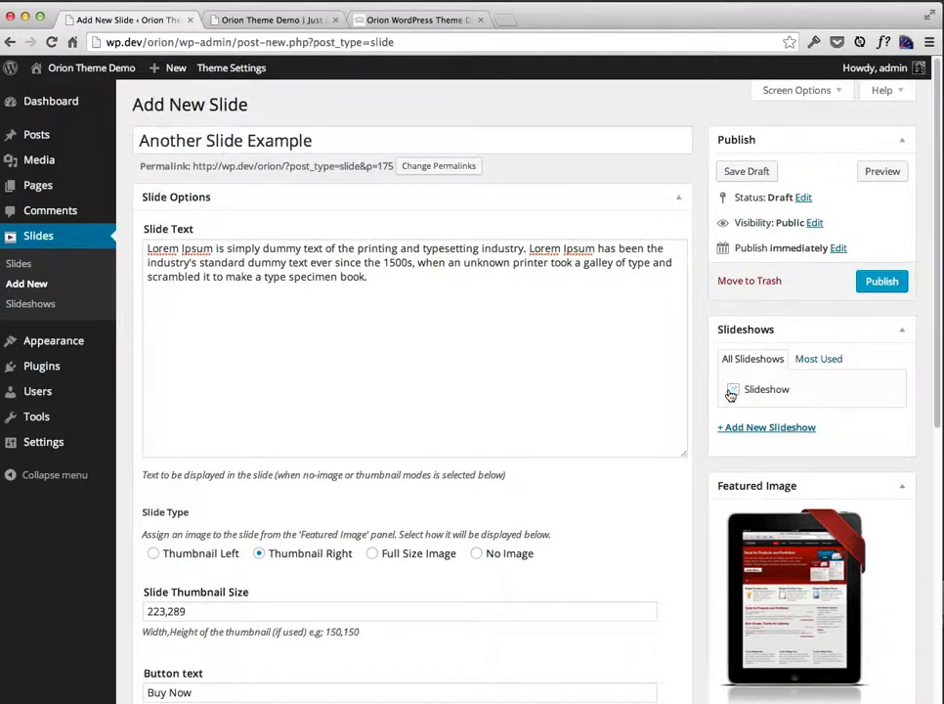
click(880, 281)
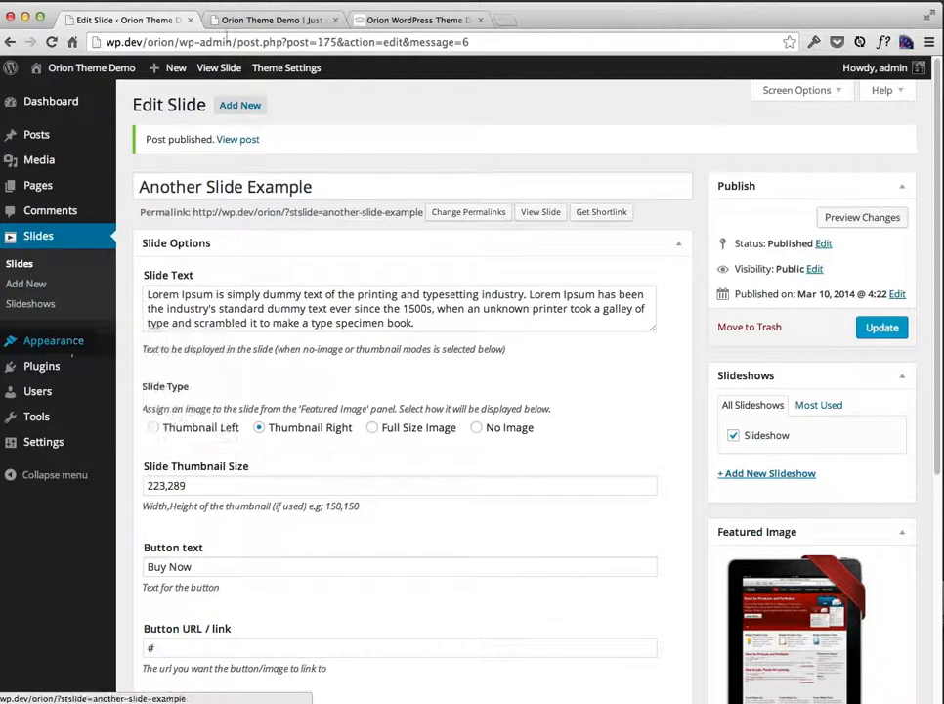
Step: Open the theme's widget settings and add a Featured Slider widget to the Featured area
mouse_move(87, 358)
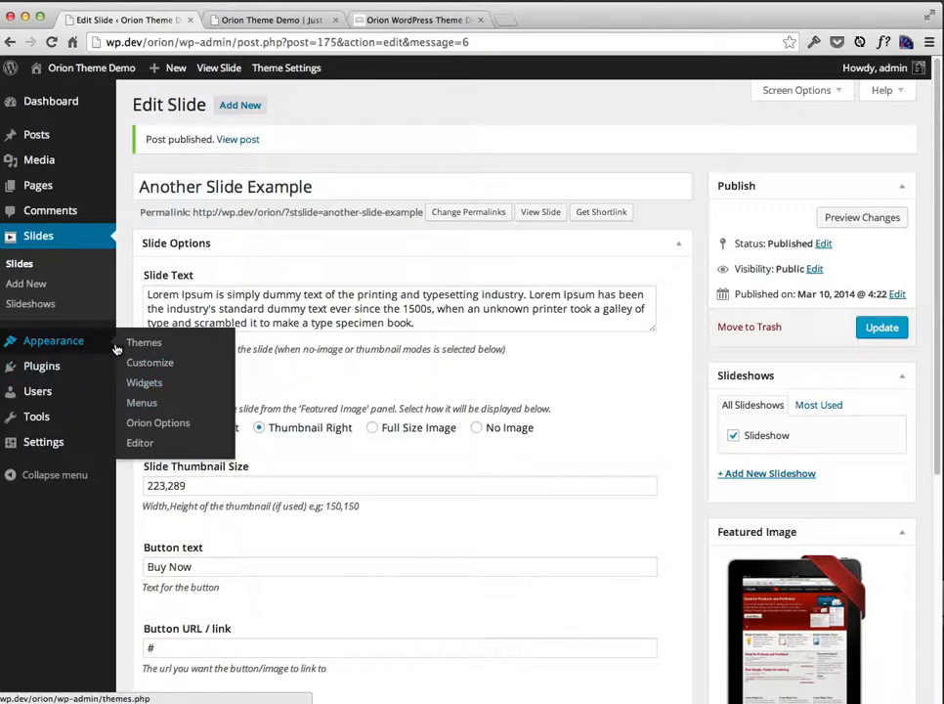
click(139, 387)
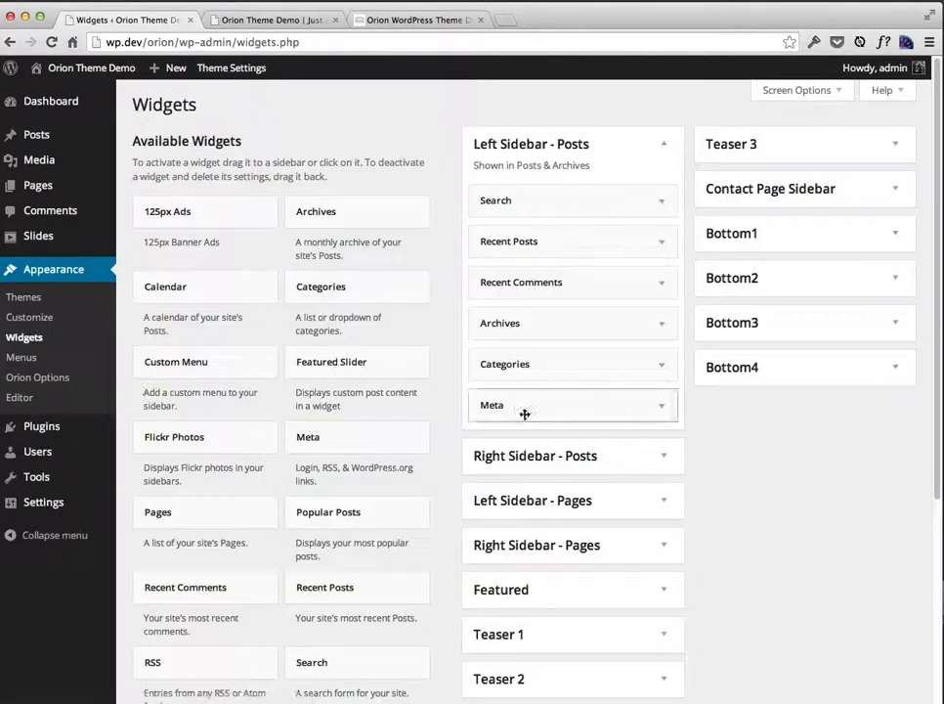
scroll(599, 463, down, 1)
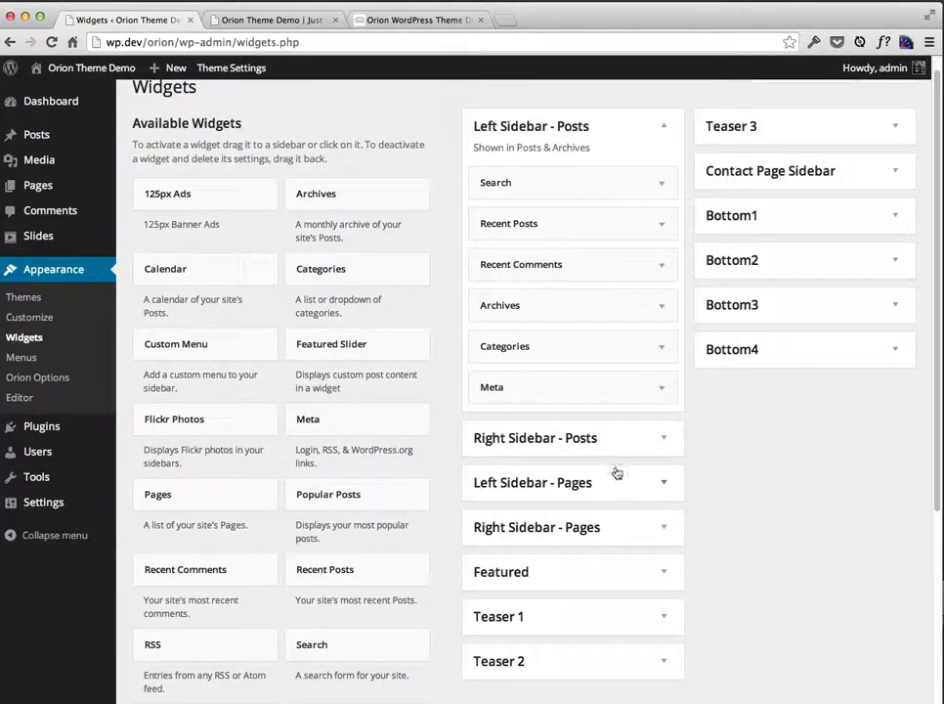
click(561, 131)
click(505, 304)
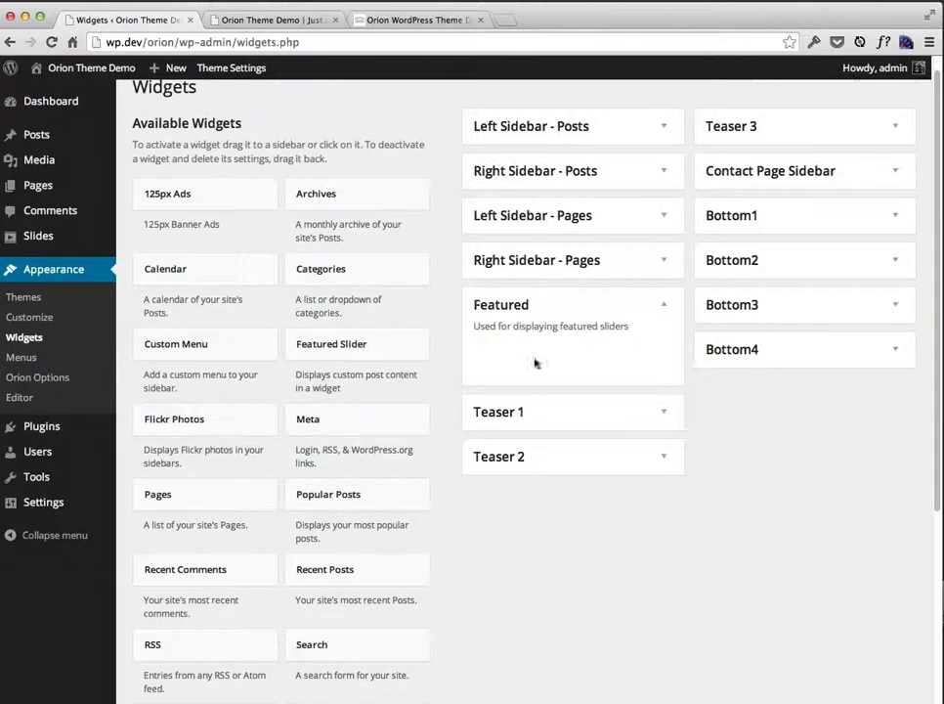
drag(341, 354, 557, 361)
Step: Configure the Featured Slider to display Slideshow with the Slide effect and a transition speed of 500
click(525, 414)
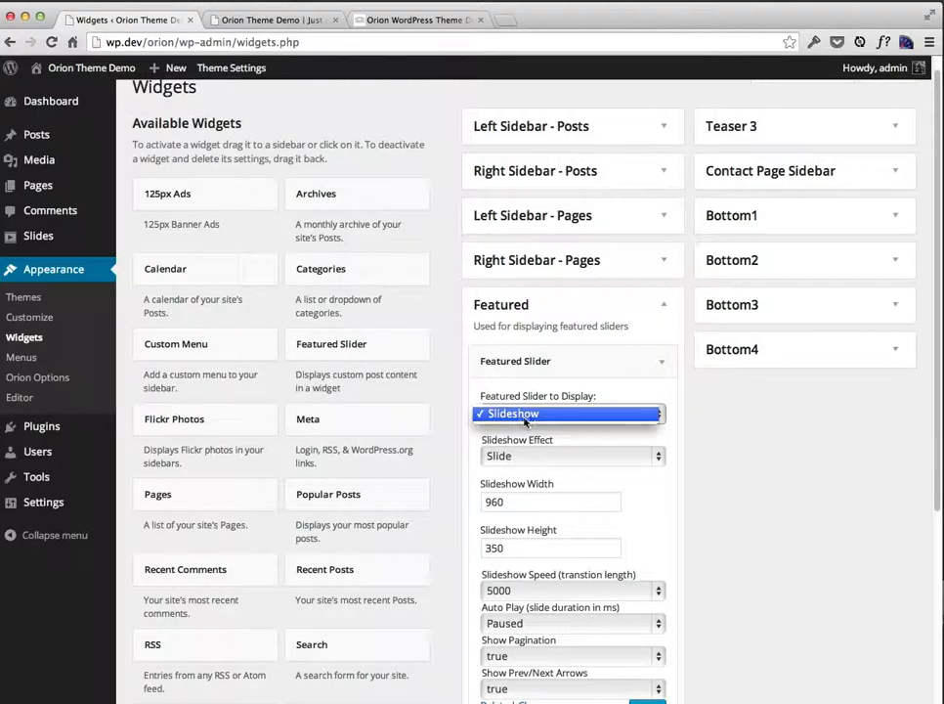
click(525, 417)
click(533, 456)
click(534, 457)
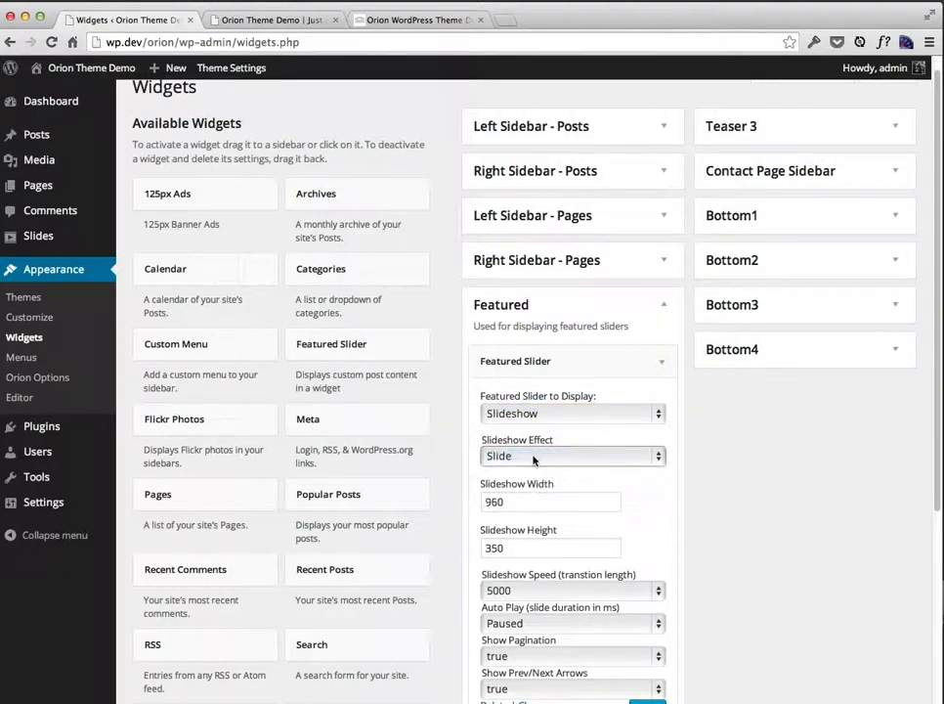
scroll(547, 536, down, 2)
click(538, 513)
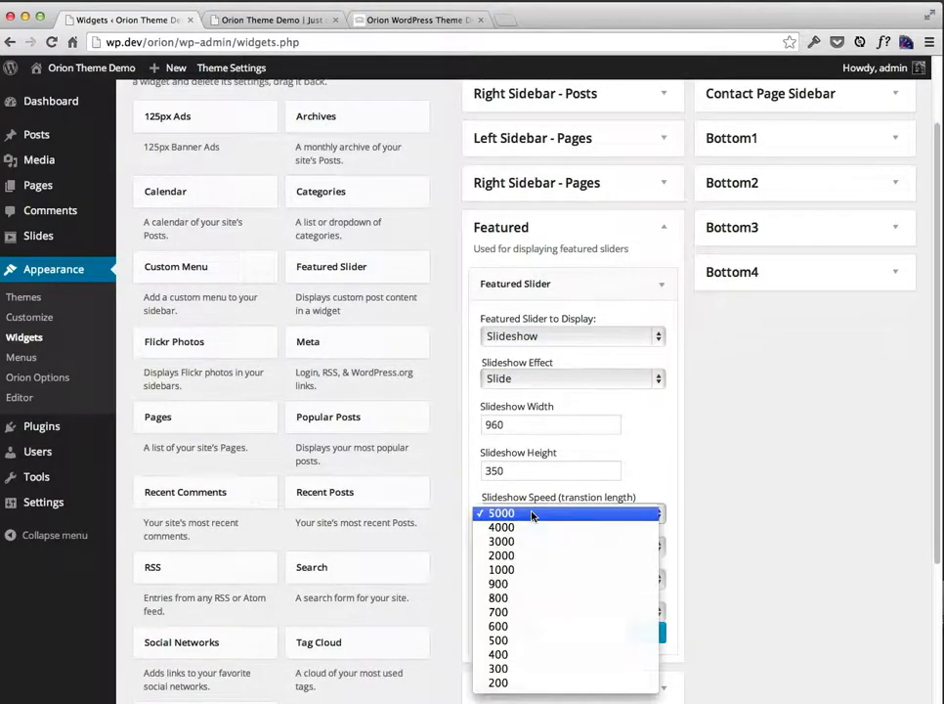
click(523, 640)
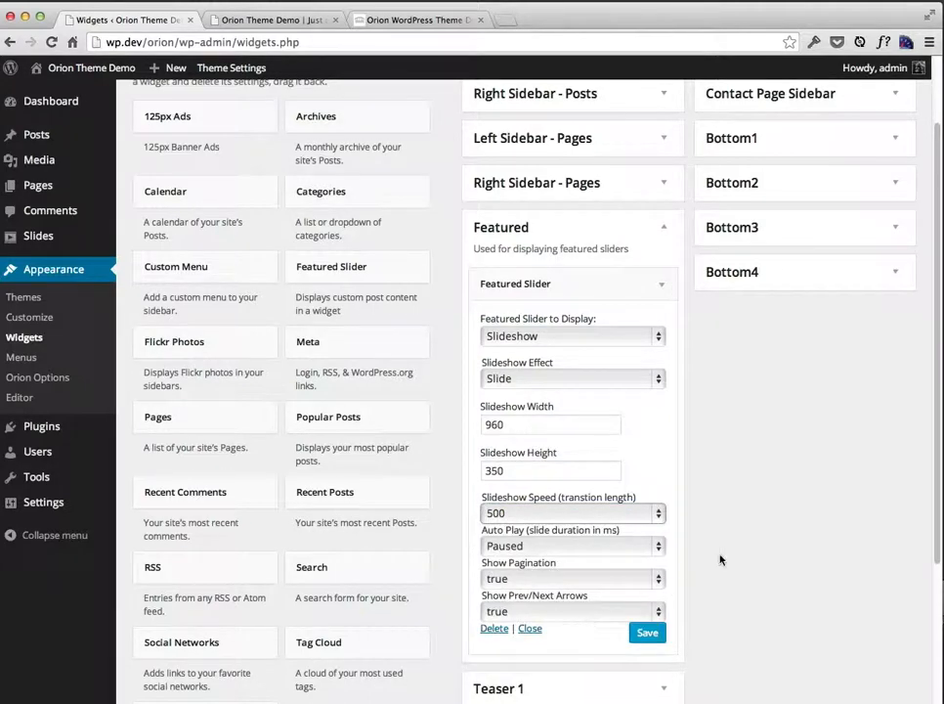
Step: Set the slider's Show Prev/Next Arrows option to false and save the widget
click(543, 612)
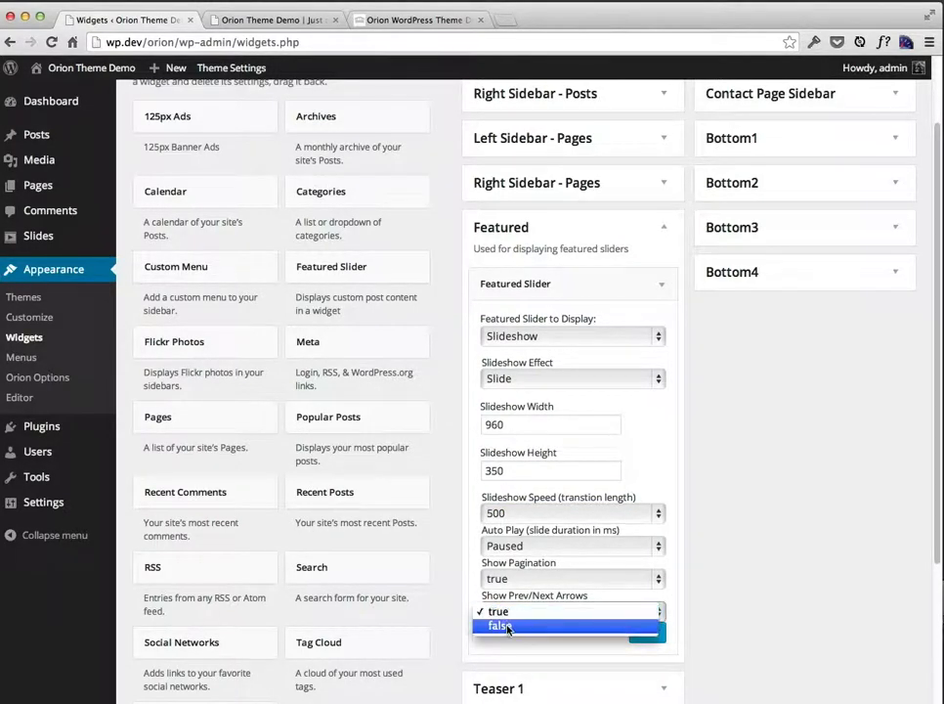
click(514, 627)
click(647, 632)
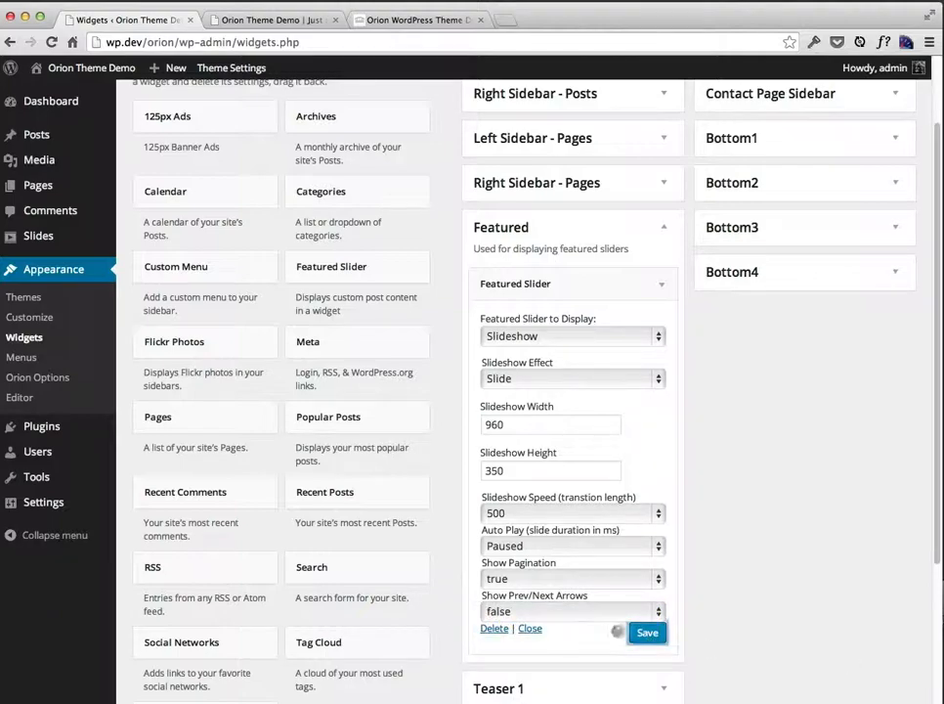
Step: View the local Orion site's front page and switch between the slides of its slideshow
click(278, 20)
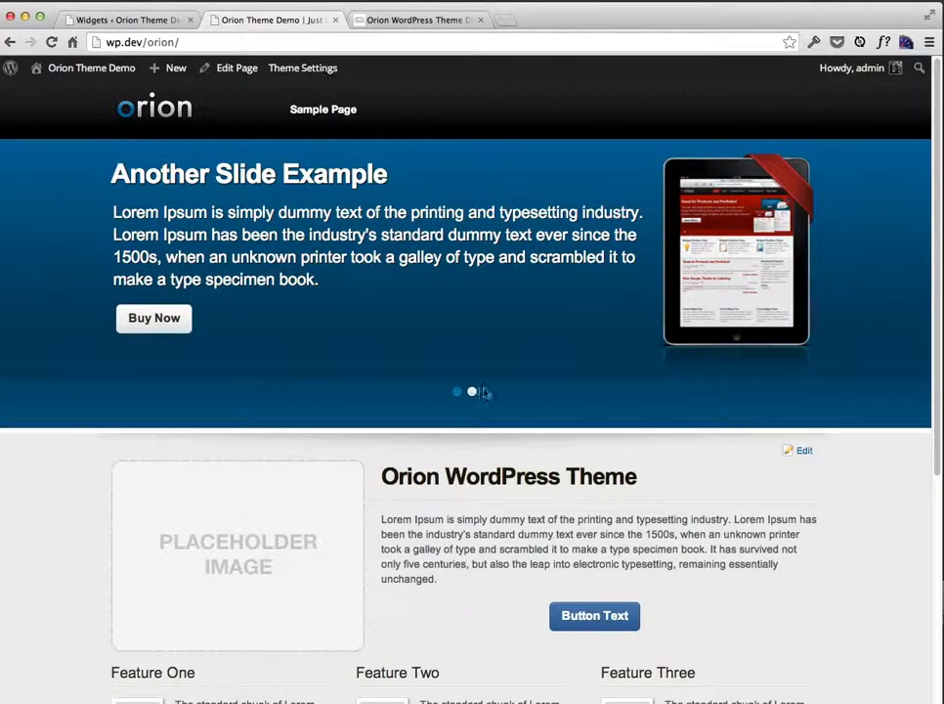
click(472, 390)
click(460, 393)
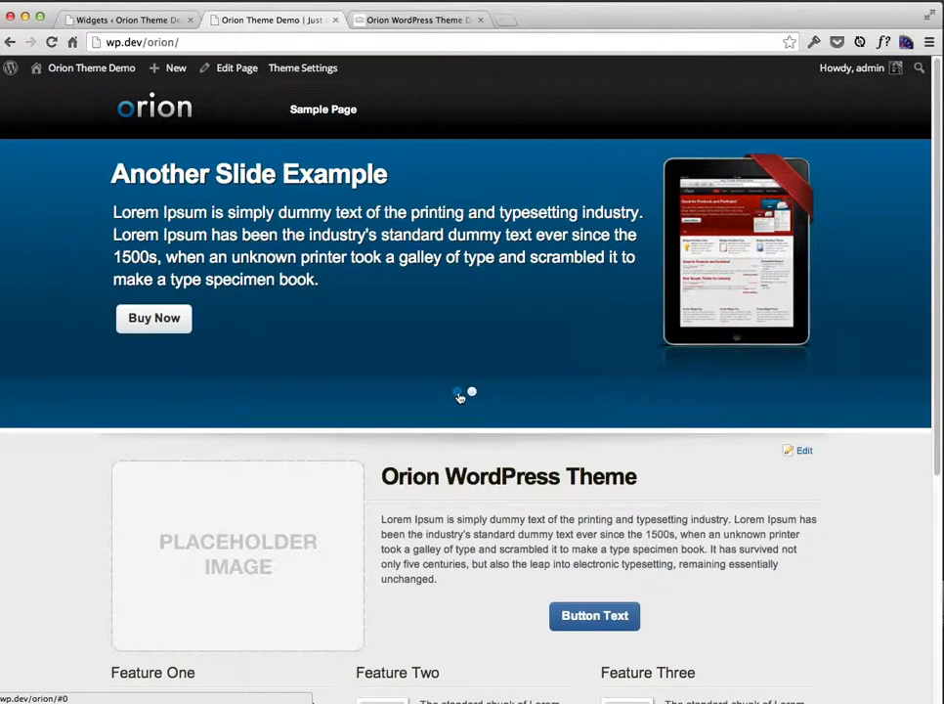
Step: Copy the paragraph under "Powerful Functionality" from the live Orion demo page and return to the widget settings
click(425, 21)
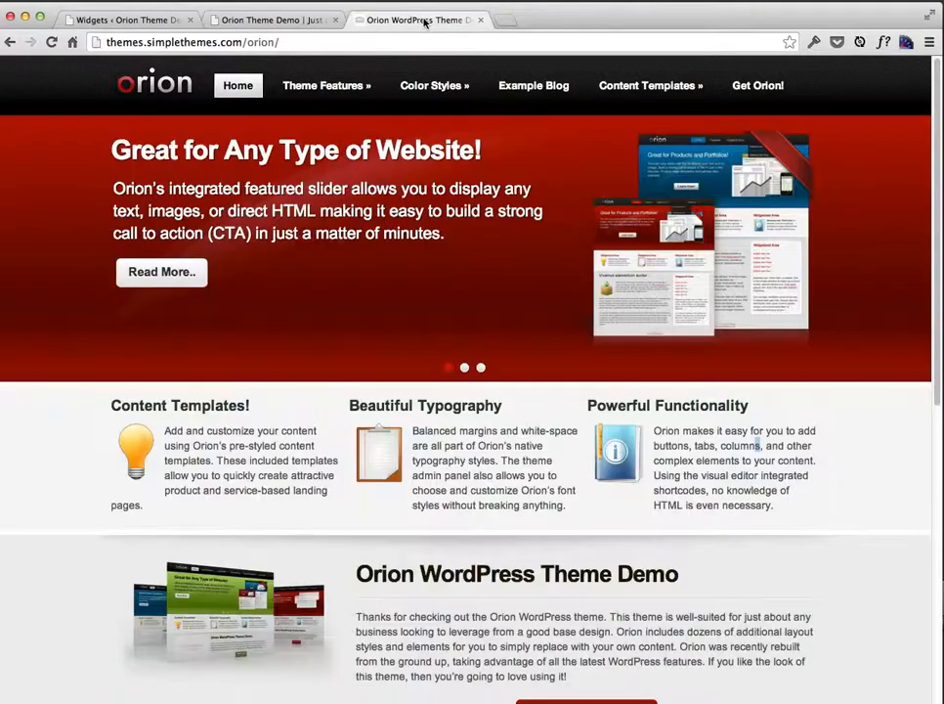
drag(231, 446, 259, 476)
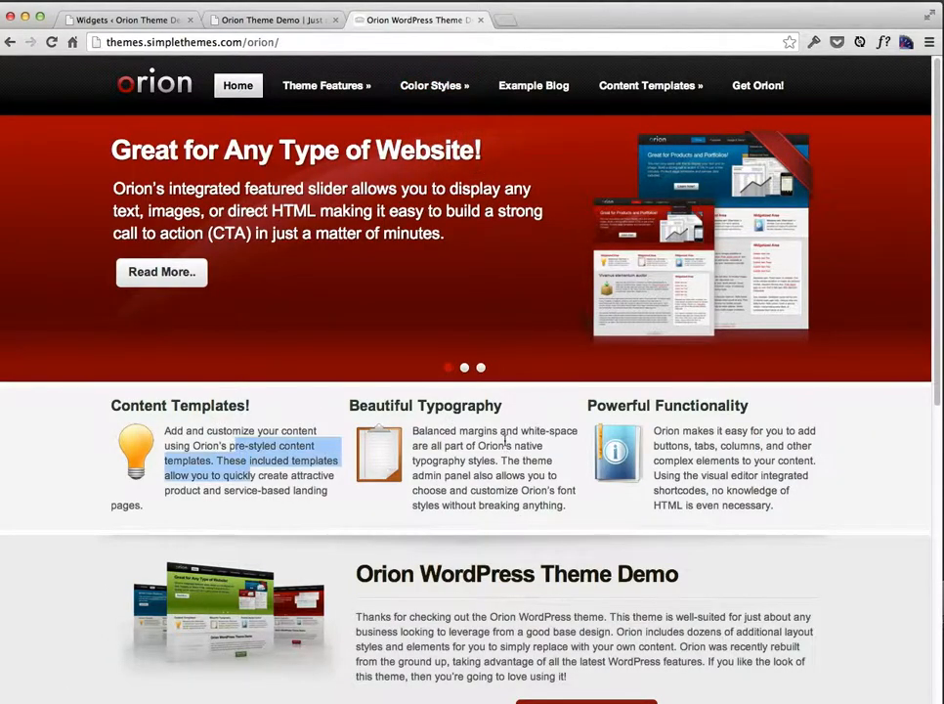
click(482, 422)
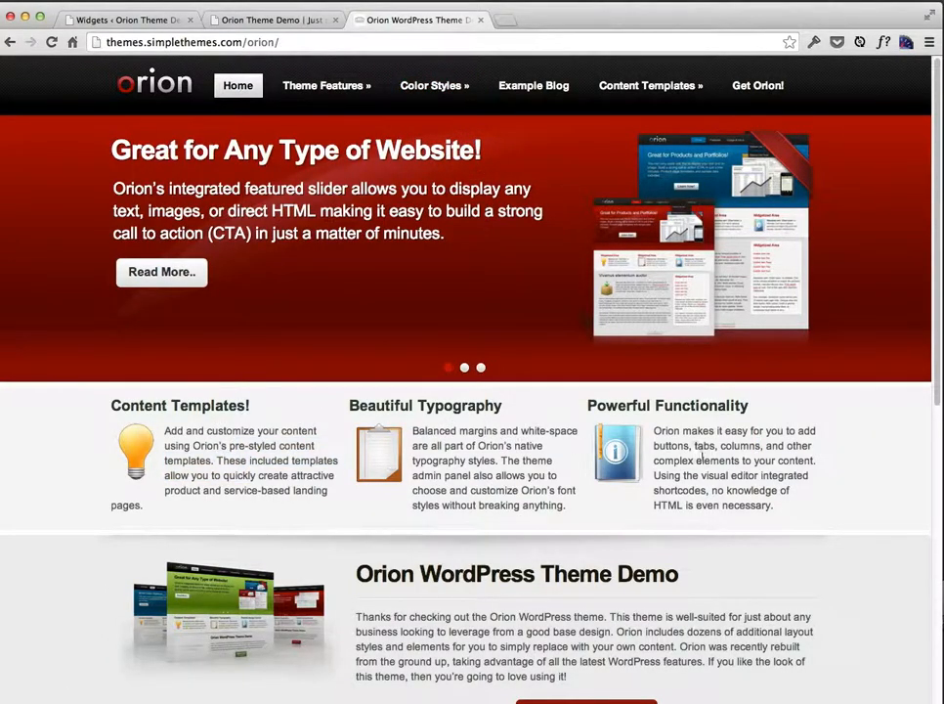
drag(662, 431, 794, 515)
key(ctrl+c)
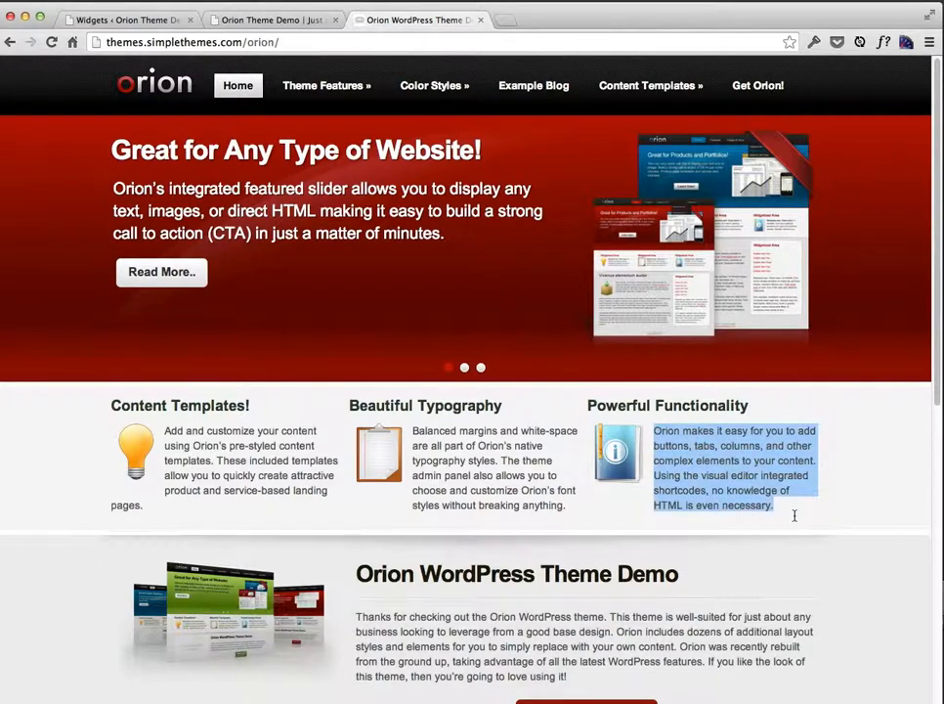
right_click(717, 450)
click(734, 458)
click(131, 21)
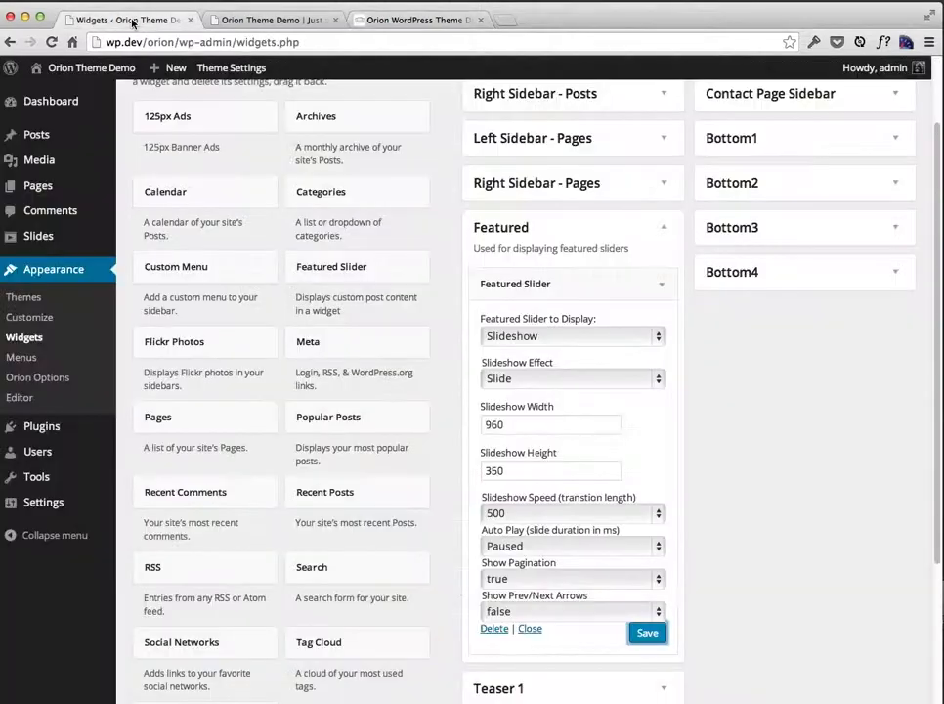
Step: Collapse the Featured area, expand Teaser 1, and add a Text widget to it
click(545, 227)
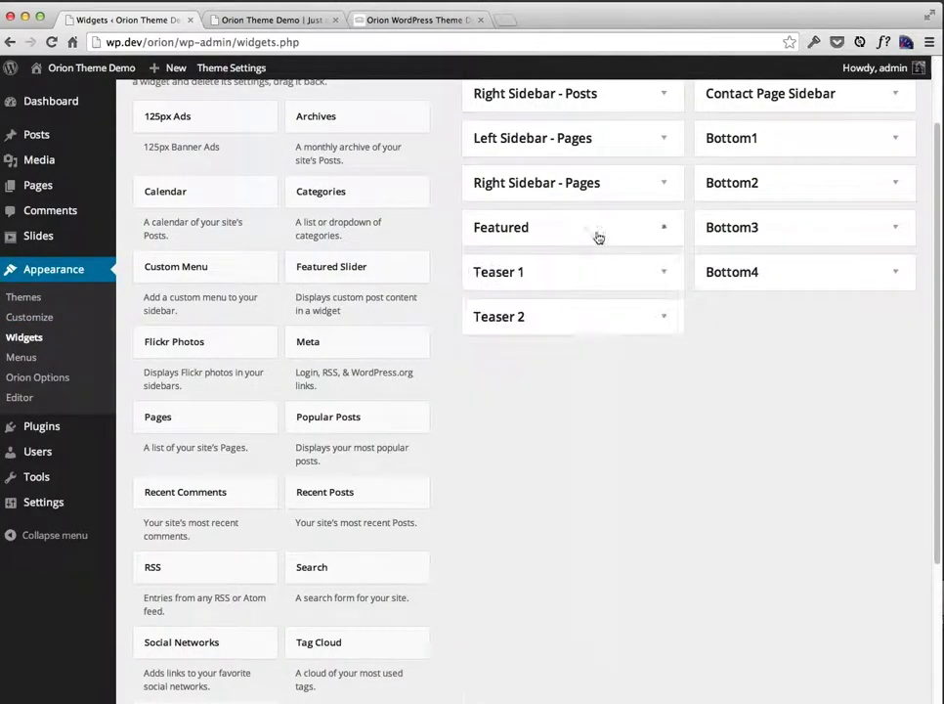
click(549, 279)
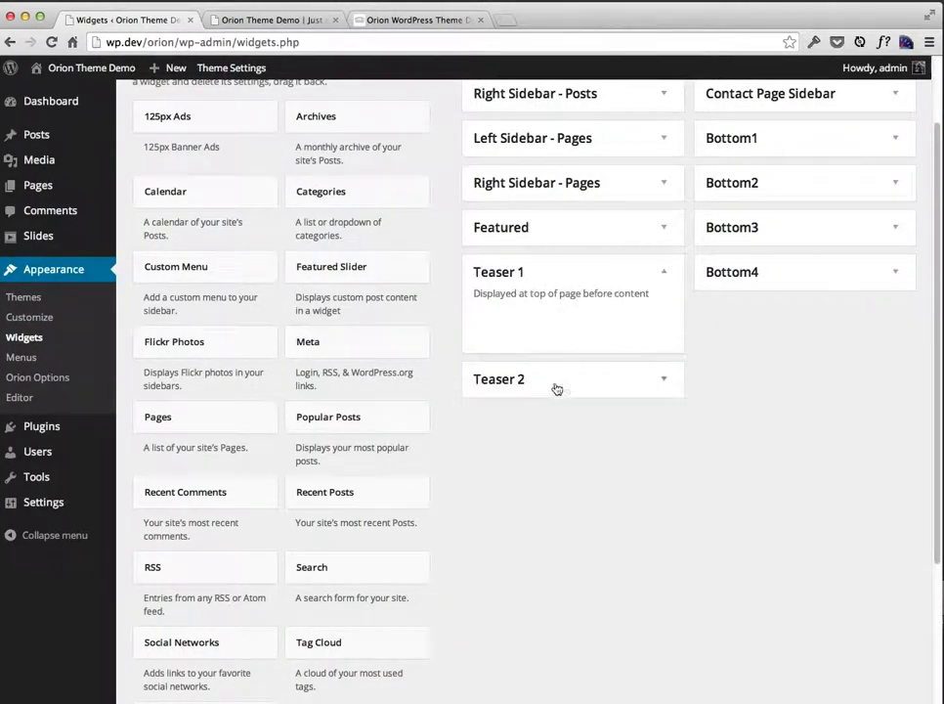
scroll(627, 407, up, 3)
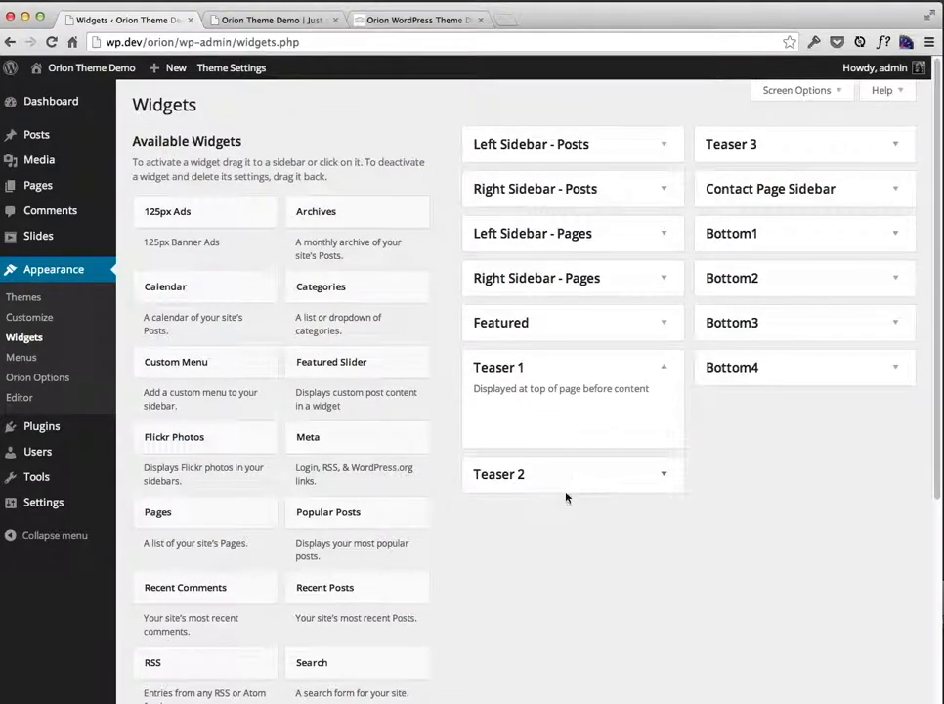
scroll(565, 497, down, 6)
scroll(284, 660, up, 2)
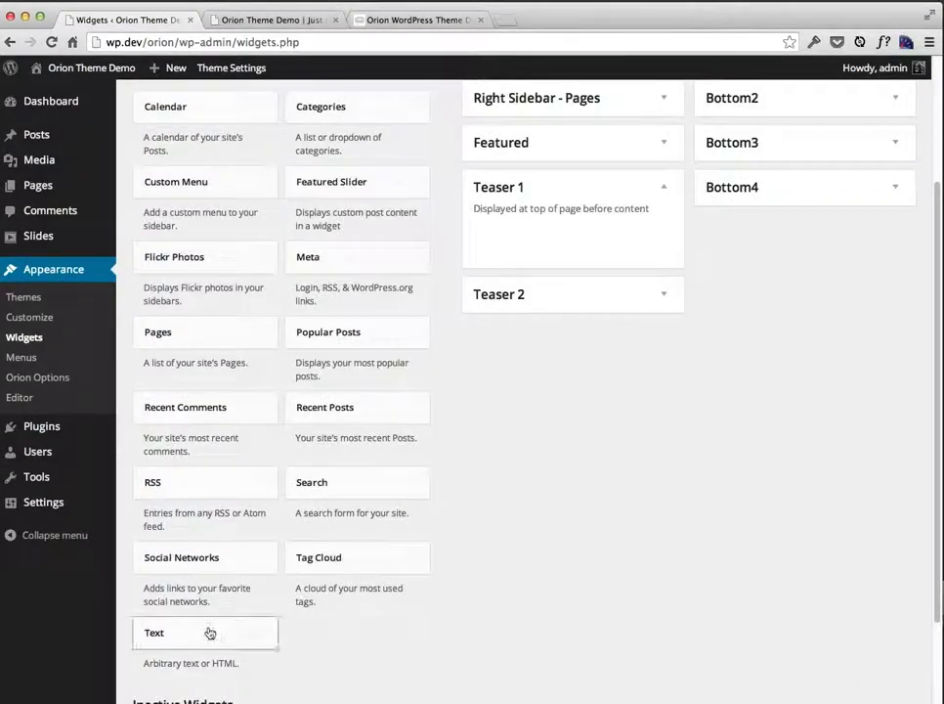
drag(208, 630, 525, 230)
Step: Paste the copied paragraph into the Teaser 1 text widget, title it "Teaser One", and save it
click(520, 323)
key(ctrl+v)
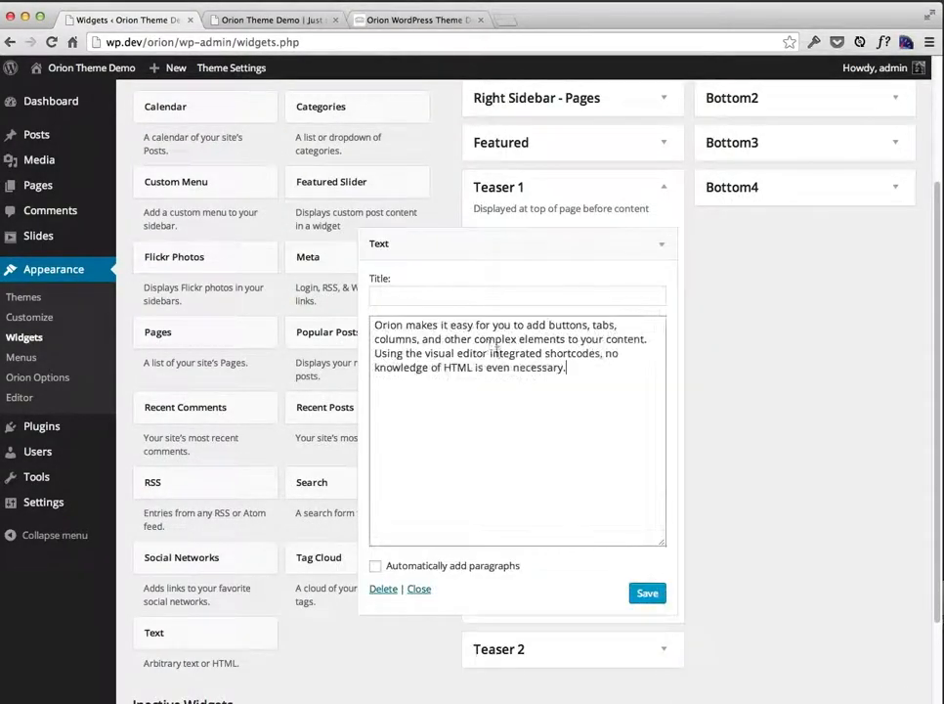
click(410, 295)
text(Teaser One)
key(Tab)
click(645, 592)
click(628, 244)
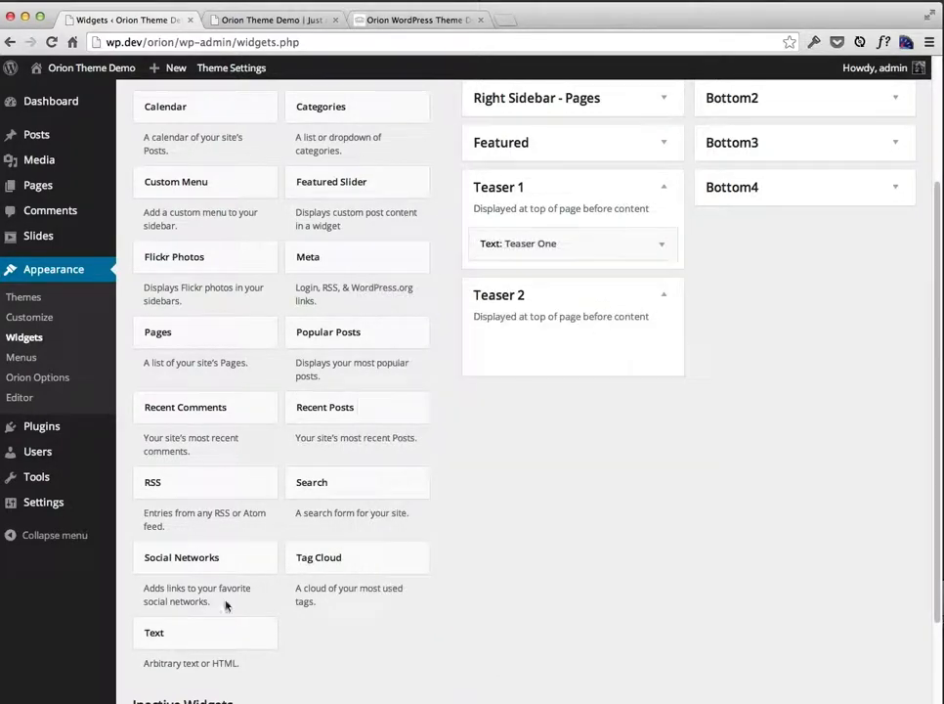
Step: Add a Text widget to Teaser 2 with the copied paragraph, title it "Teaser Two", and save it
drag(191, 633, 513, 337)
click(449, 435)
key(super+v)
click(426, 404)
text(Teaser )
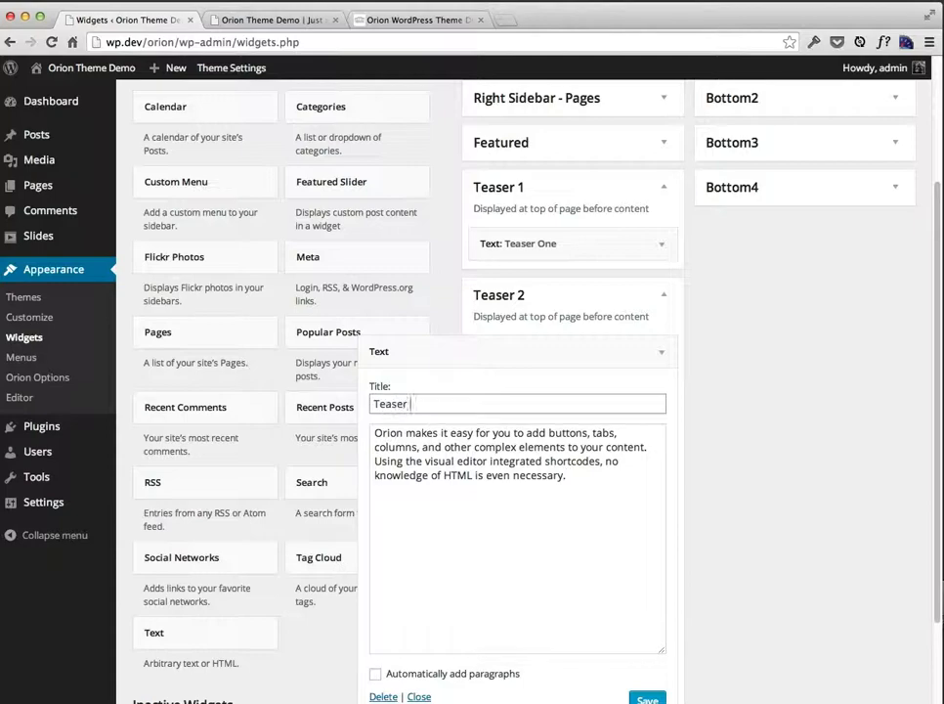
text(Two)
key(Tab)
scroll(647, 676, down, 1)
click(647, 677)
click(633, 321)
Step: Add a Text widget to Teaser 3, title it "Teaser Three", paste the copied paragraph, and save it
scroll(695, 395, up, 4)
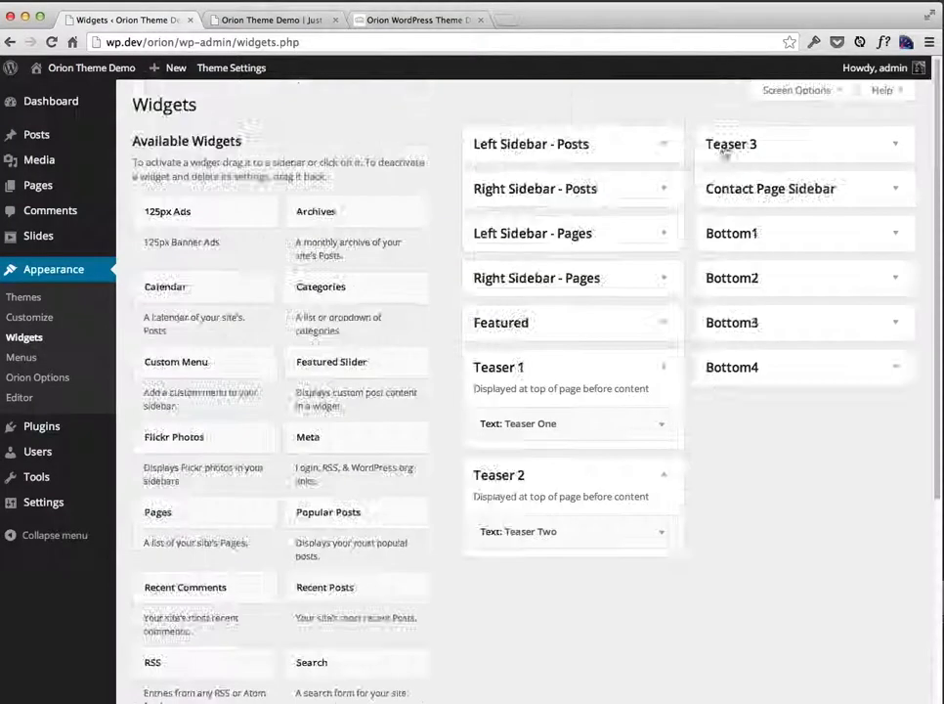
click(723, 145)
scroll(268, 656, down, 5)
drag(249, 689, 761, 221)
click(711, 250)
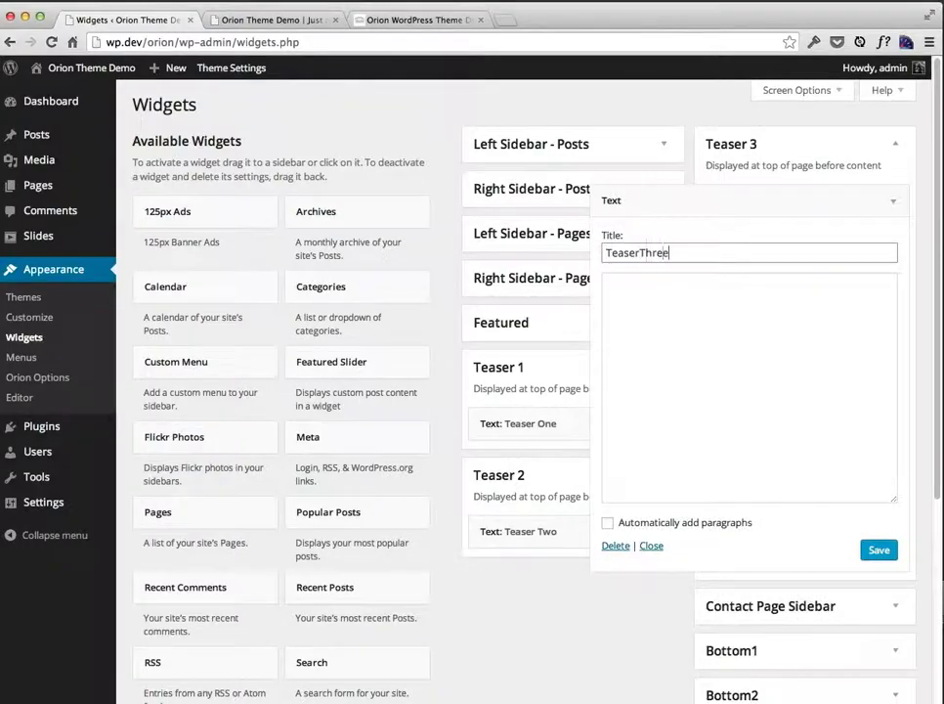
text(TeaserThree)
key(Left)
key(Left)
key(Tab)
key(super+v)
click(879, 550)
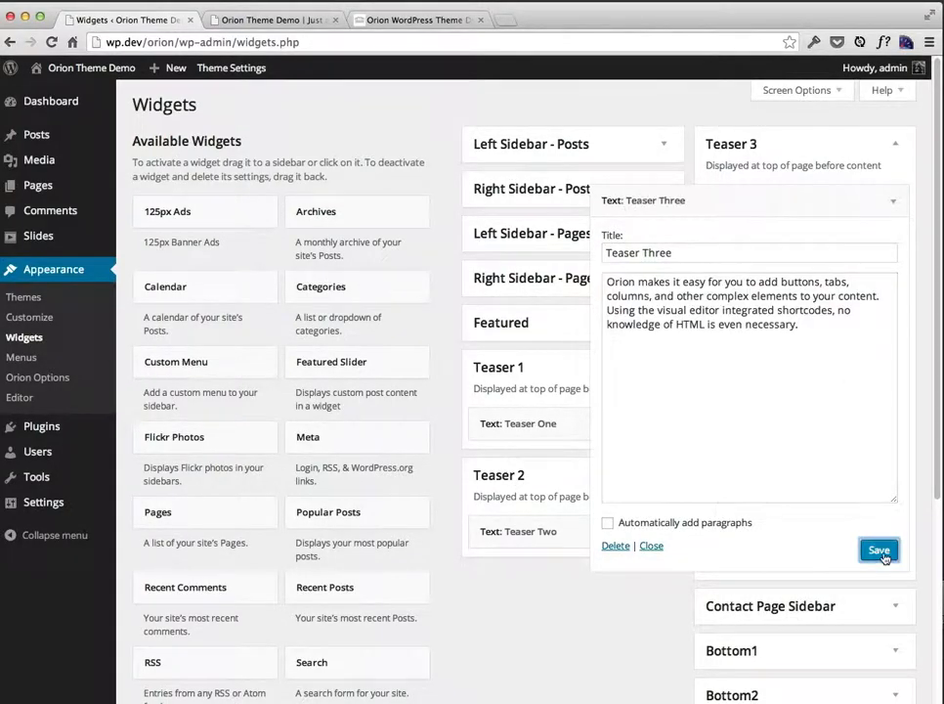
Step: Review the teasers, page content and slideshow on the local Orion front page, comparing the teaser row with the live demo
click(300, 22)
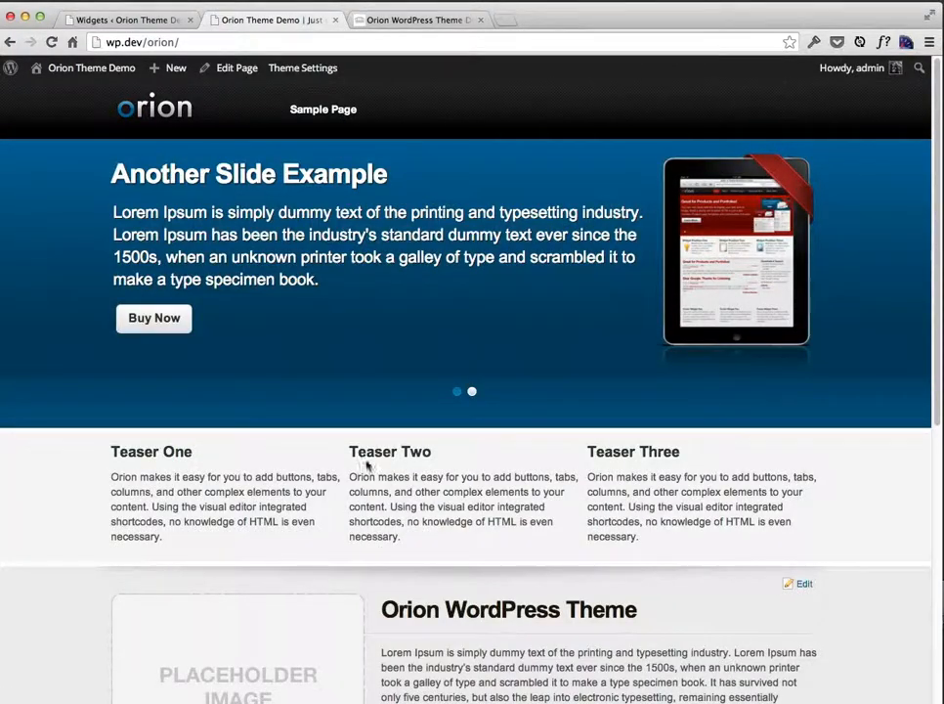
drag(367, 465, 379, 507)
click(499, 540)
click(421, 20)
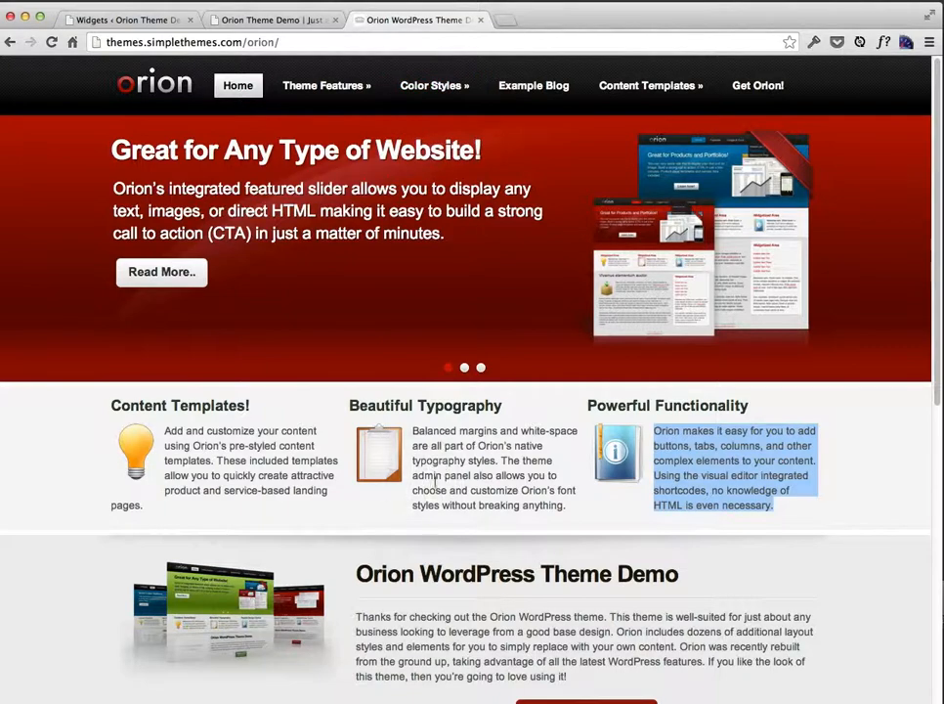
click(217, 19)
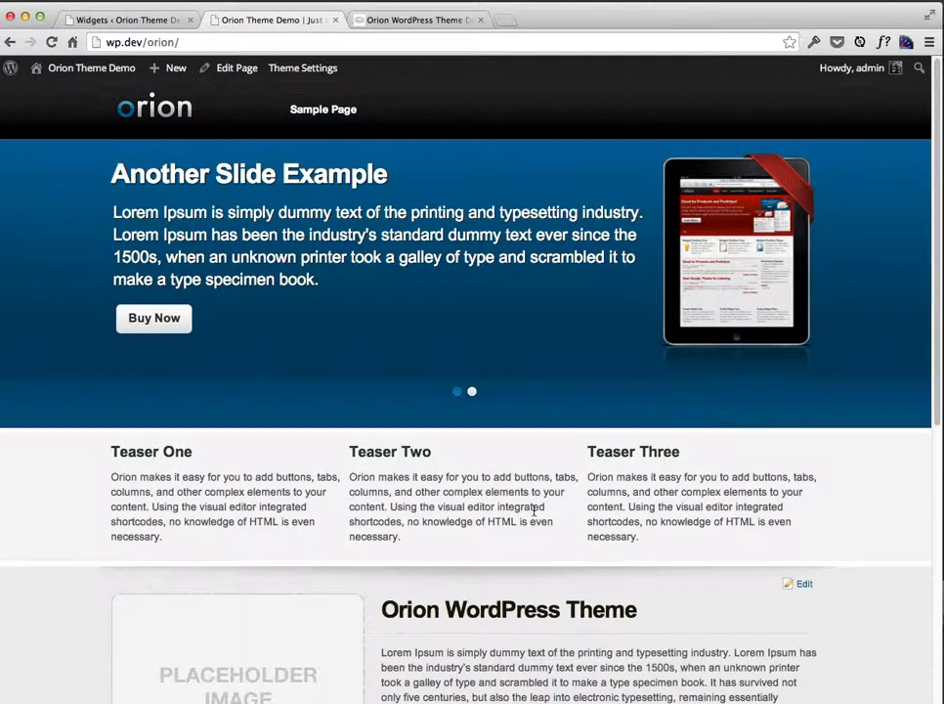
scroll(536, 509, down, 10)
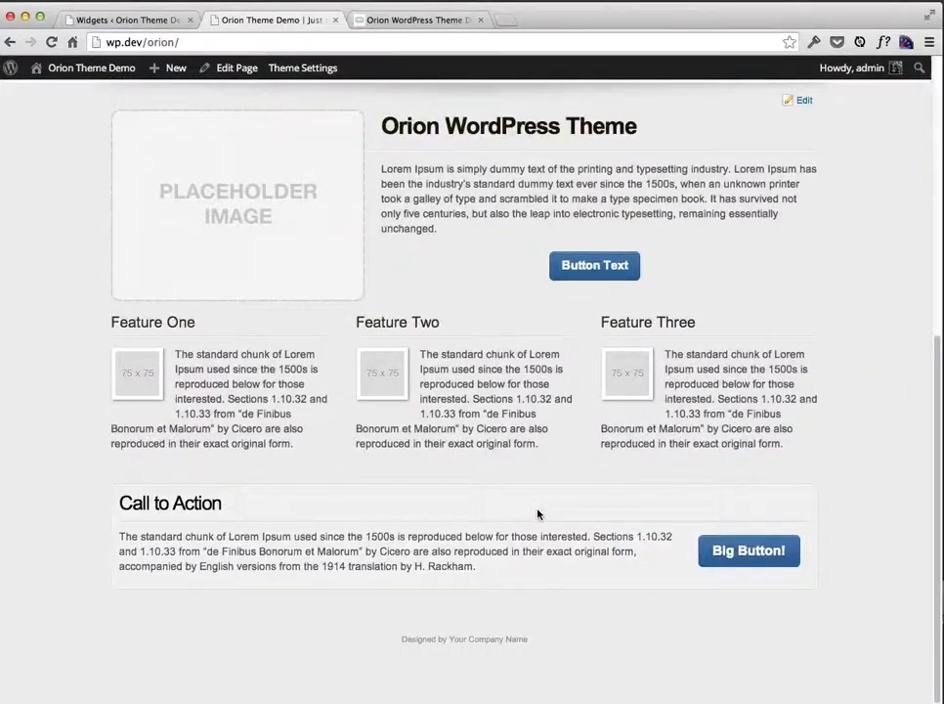
scroll(538, 509, up, 10)
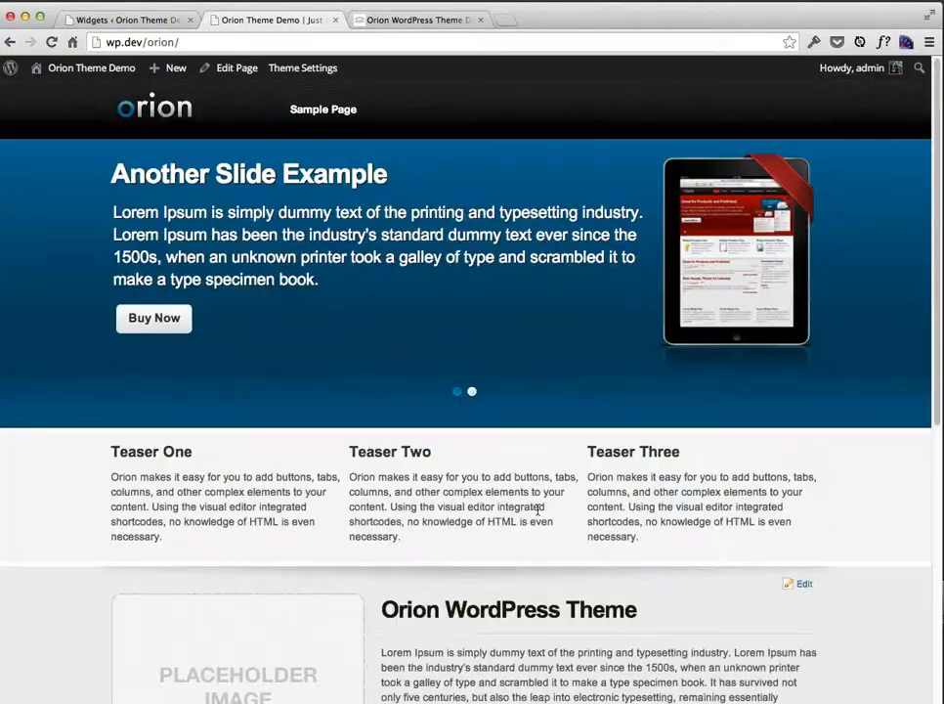
click(472, 392)
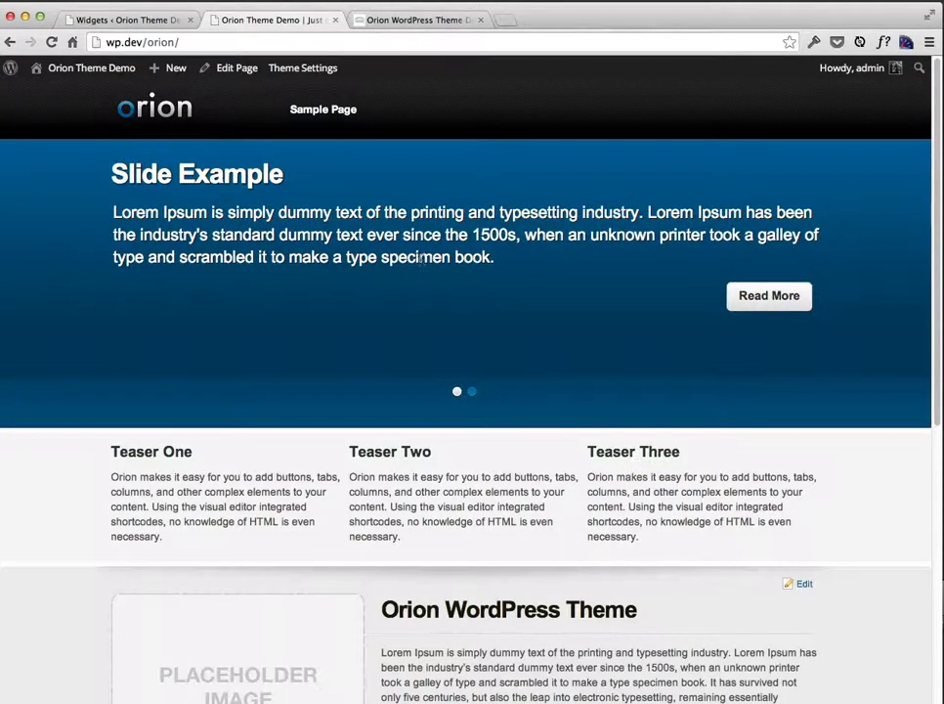
Step: Open Sample Page on the local site to check whether the slideshow and teasers appear there
click(323, 110)
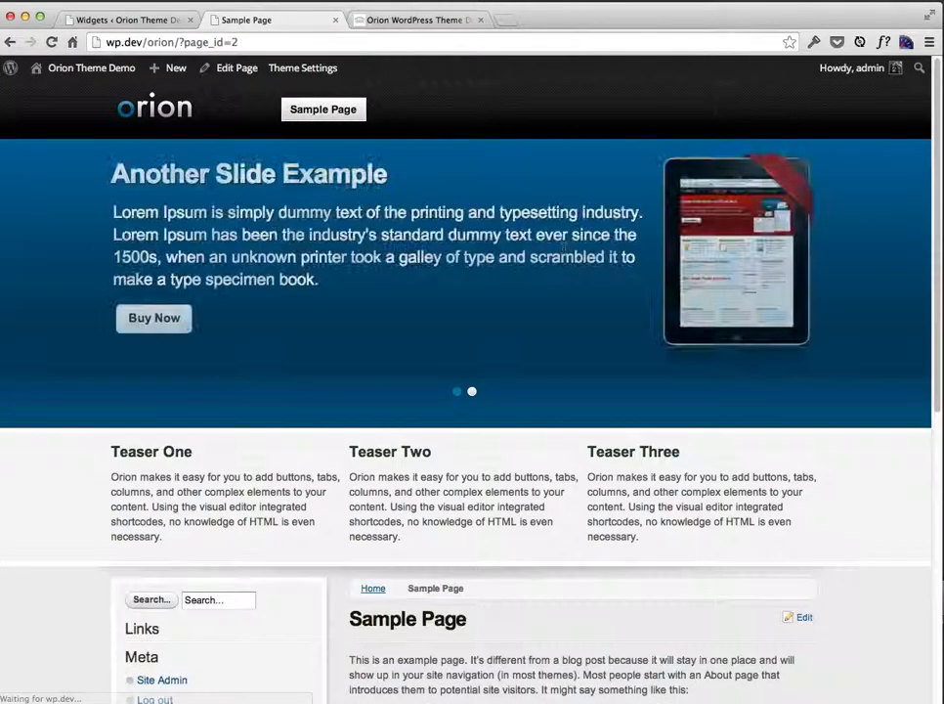
drag(300, 199, 354, 233)
click(365, 251)
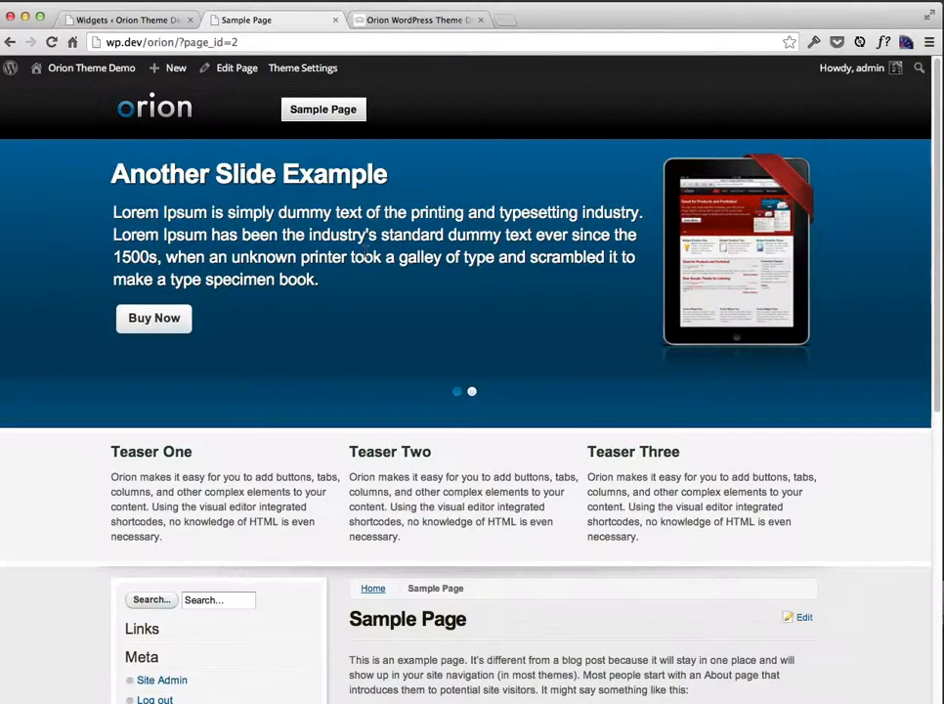
Step: Return to the site administration and activate the Dynamic Widgets plugin
click(167, 28)
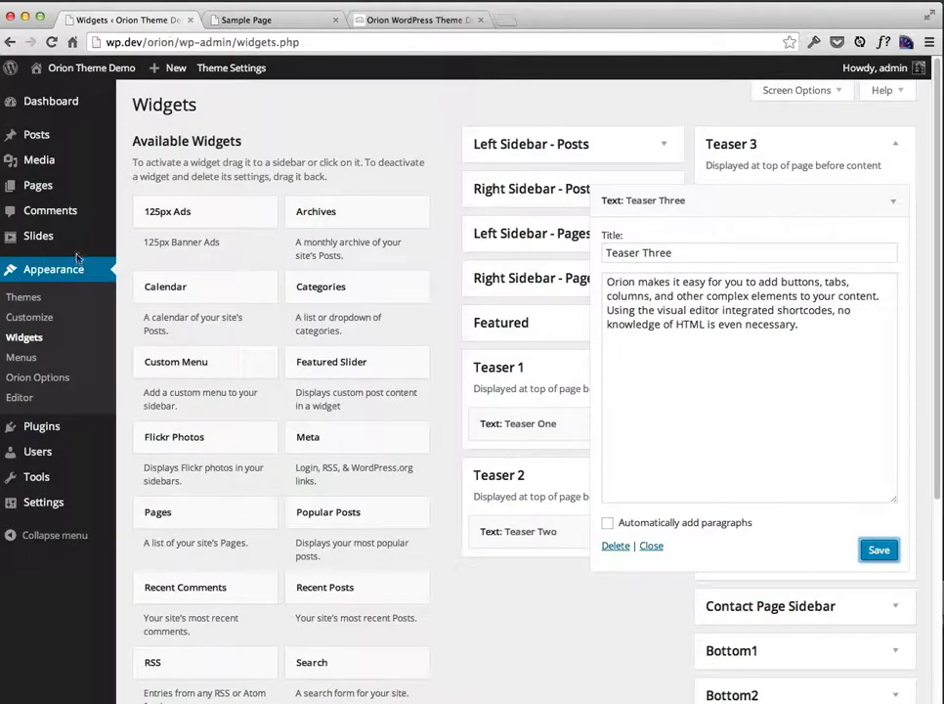
mouse_move(70, 430)
click(149, 432)
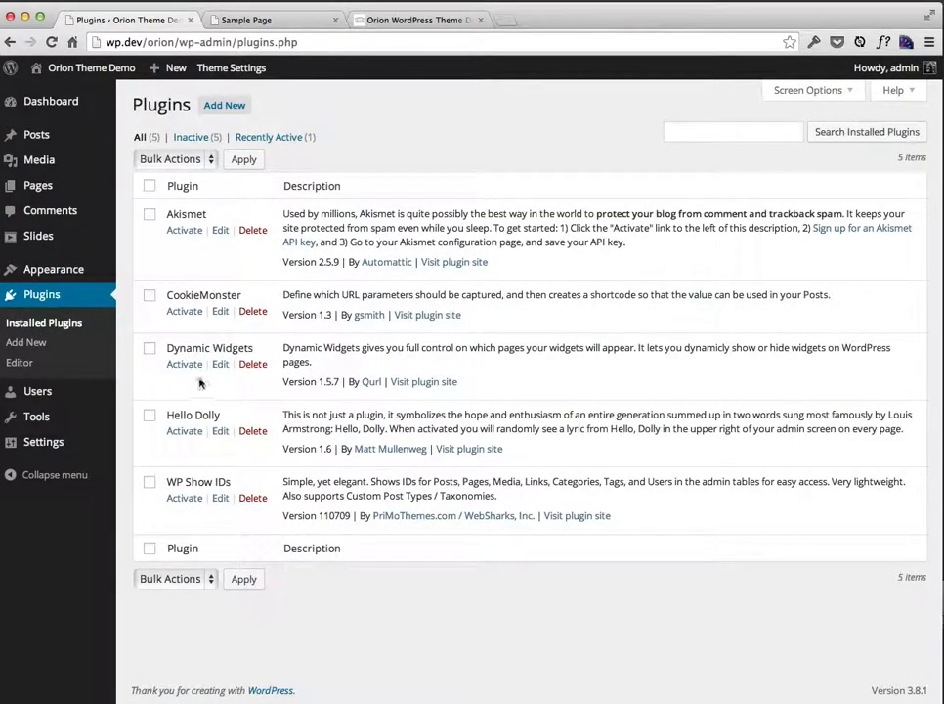
drag(168, 351, 253, 353)
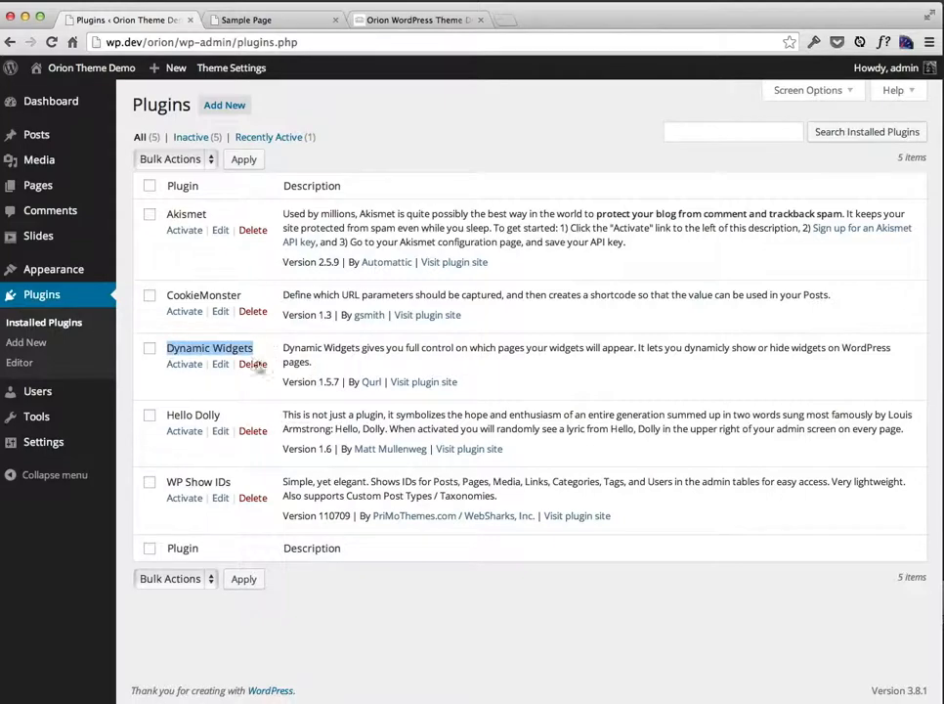
click(191, 366)
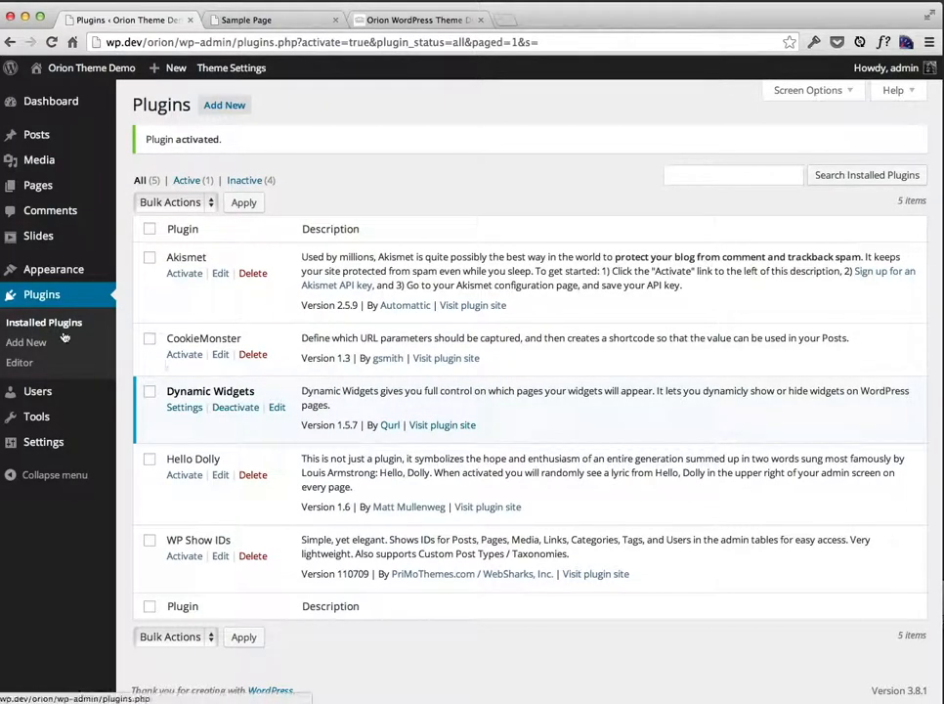
Step: Open the Dynamic Widgets options of the Featured Slider widget in the Featured widget area
mouse_move(54, 269)
click(144, 311)
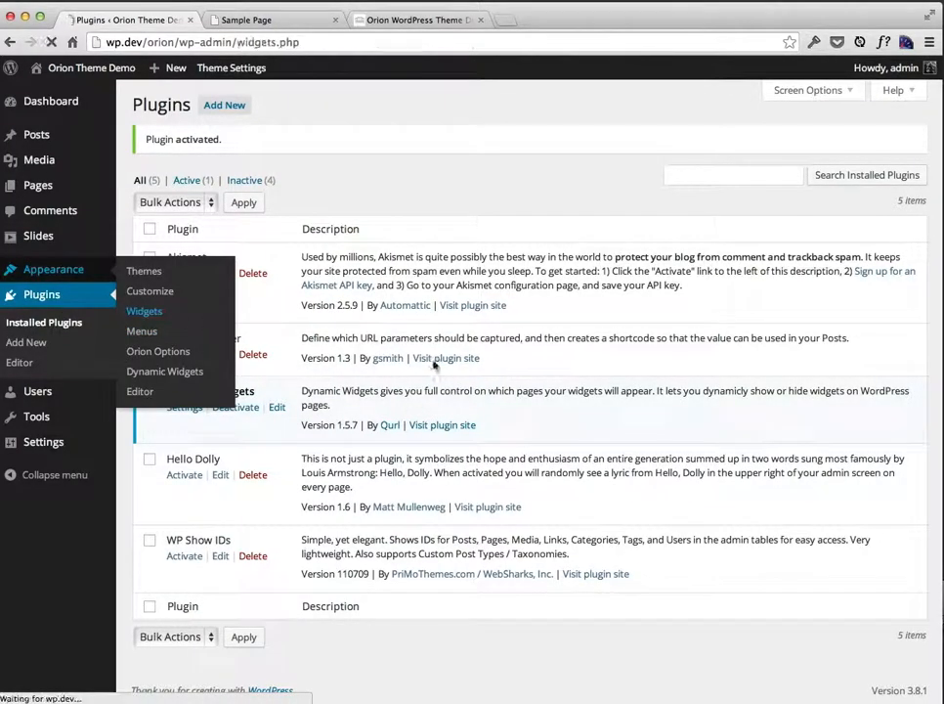
scroll(543, 406, down, 5)
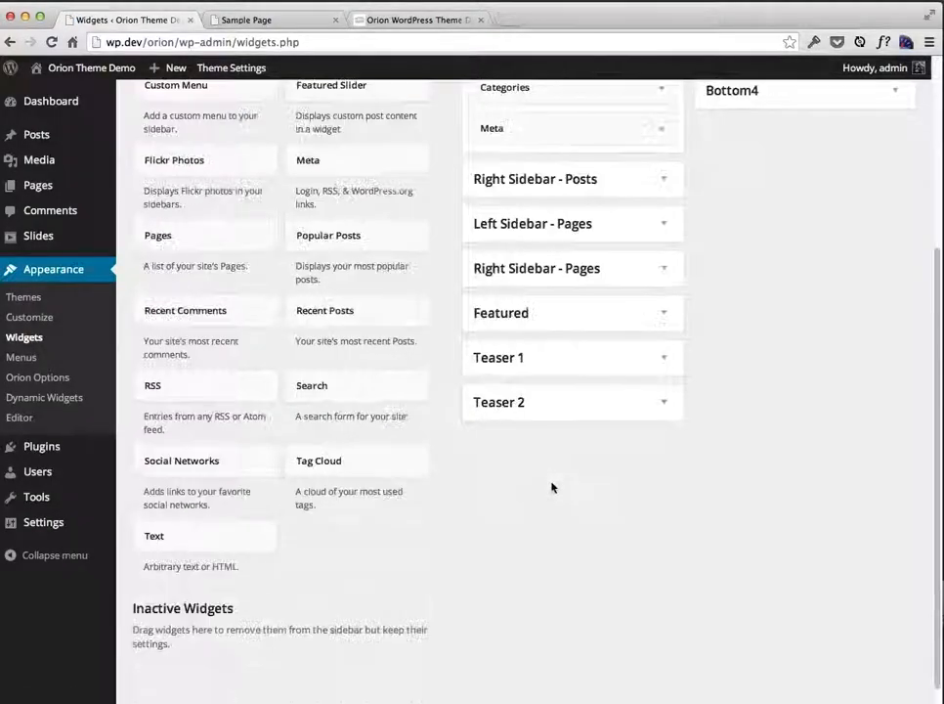
click(543, 312)
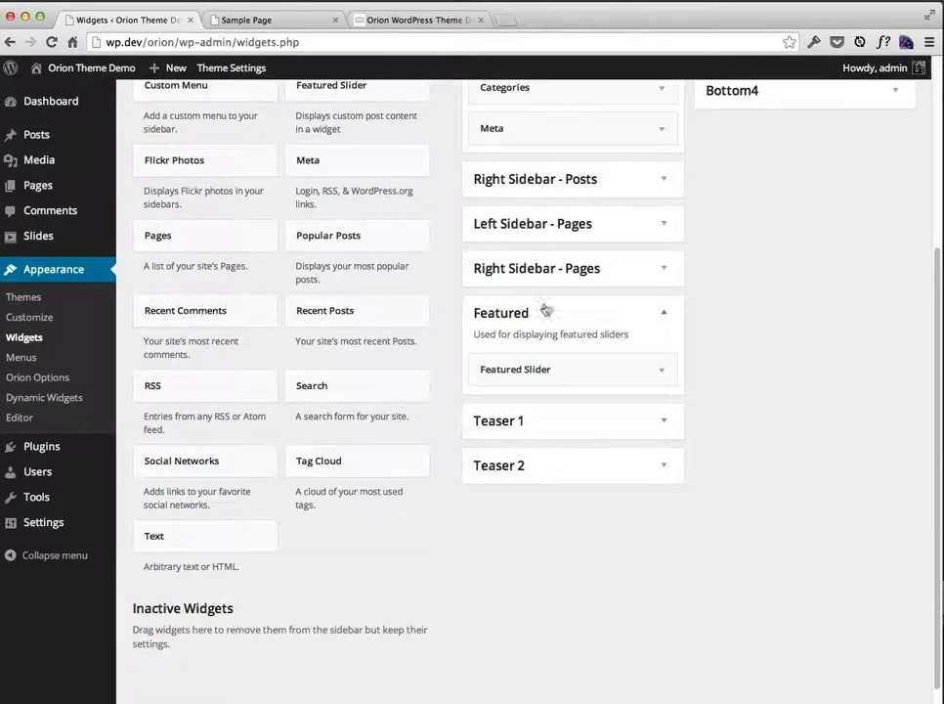
click(548, 363)
scroll(546, 490, down, 5)
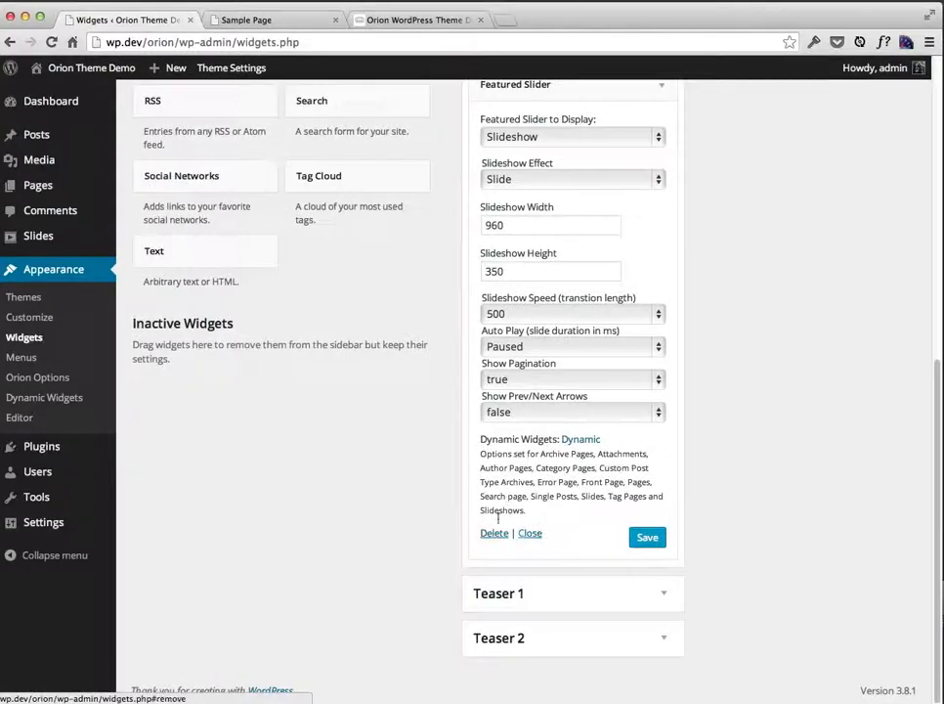
click(578, 441)
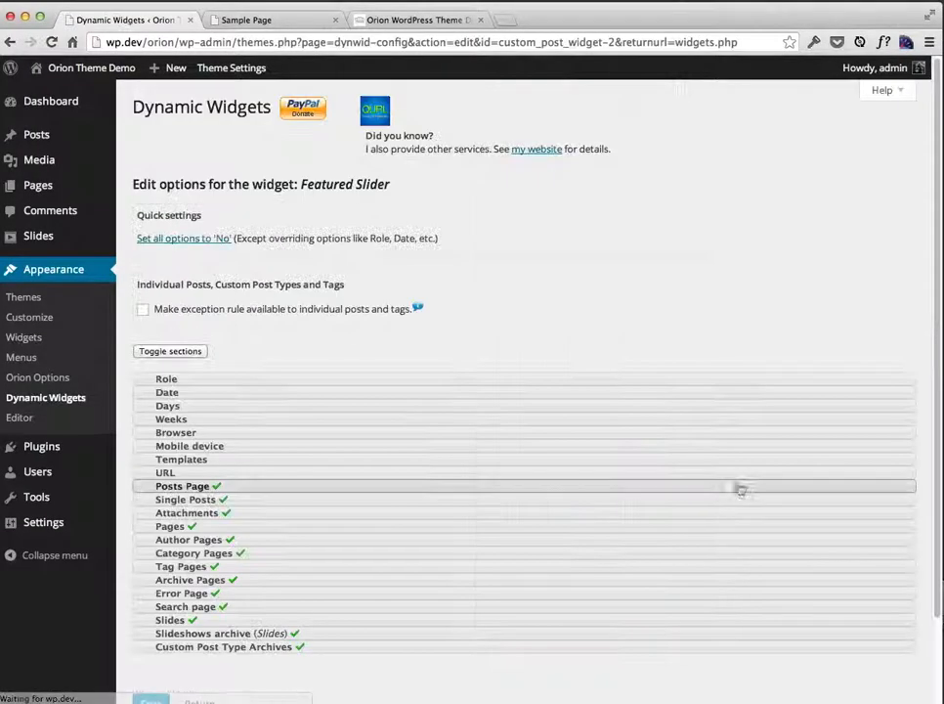
Step: Set all display options of the Featured Slider to No, except the Home (Front page) page, and save
click(174, 239)
click(603, 254)
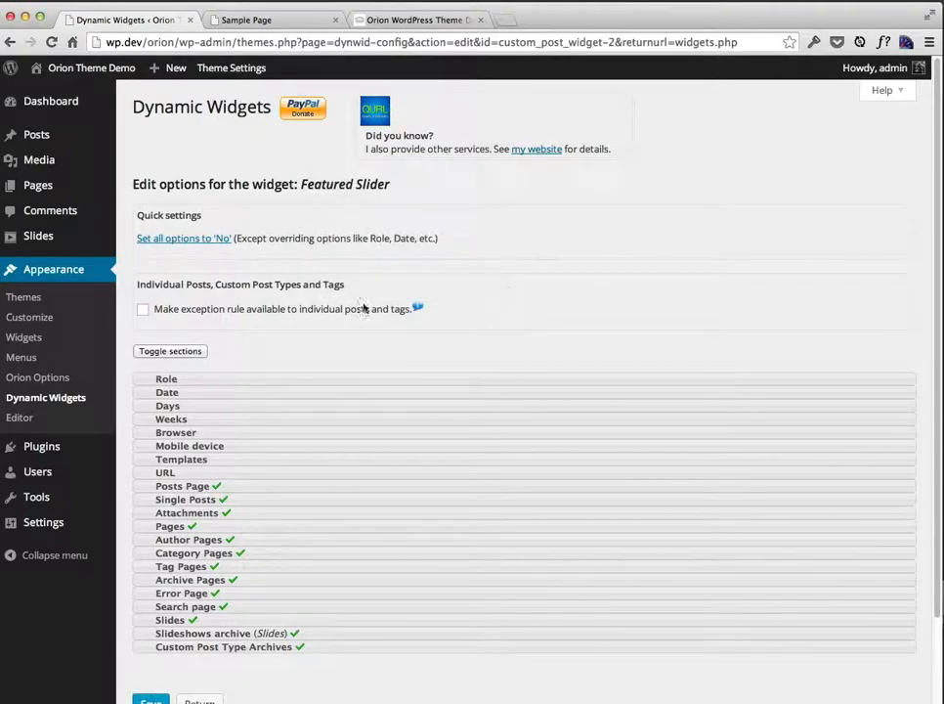
click(184, 526)
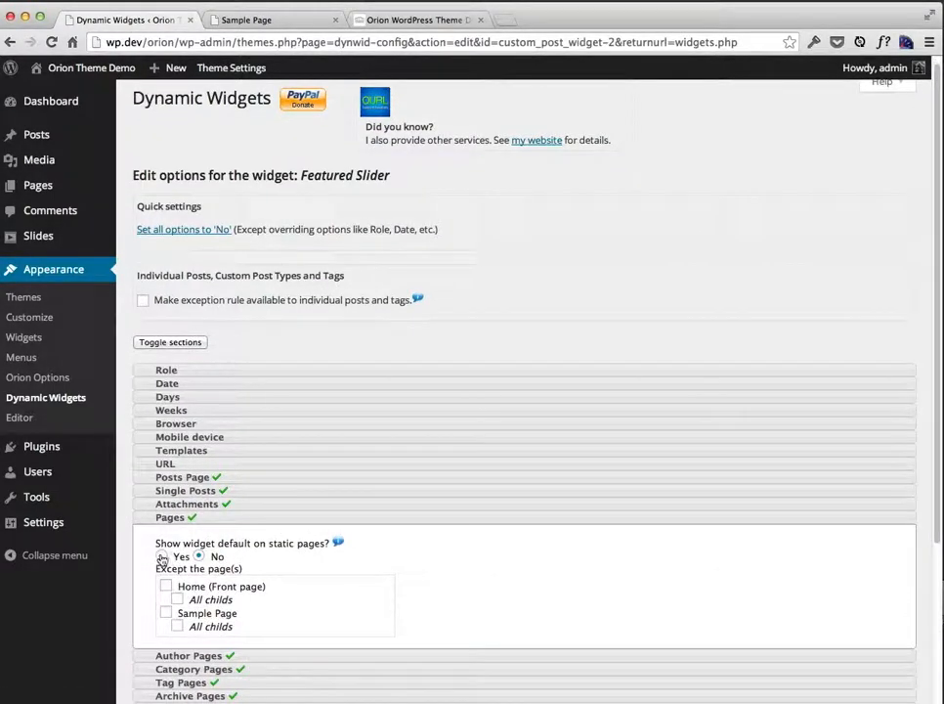
scroll(293, 598, down, 5)
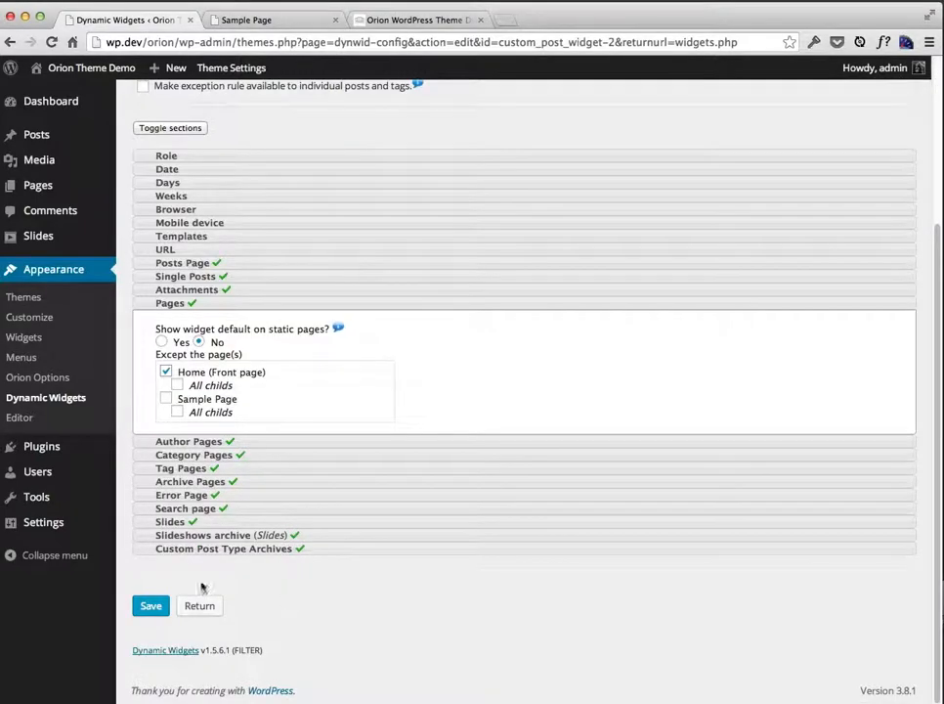
click(151, 606)
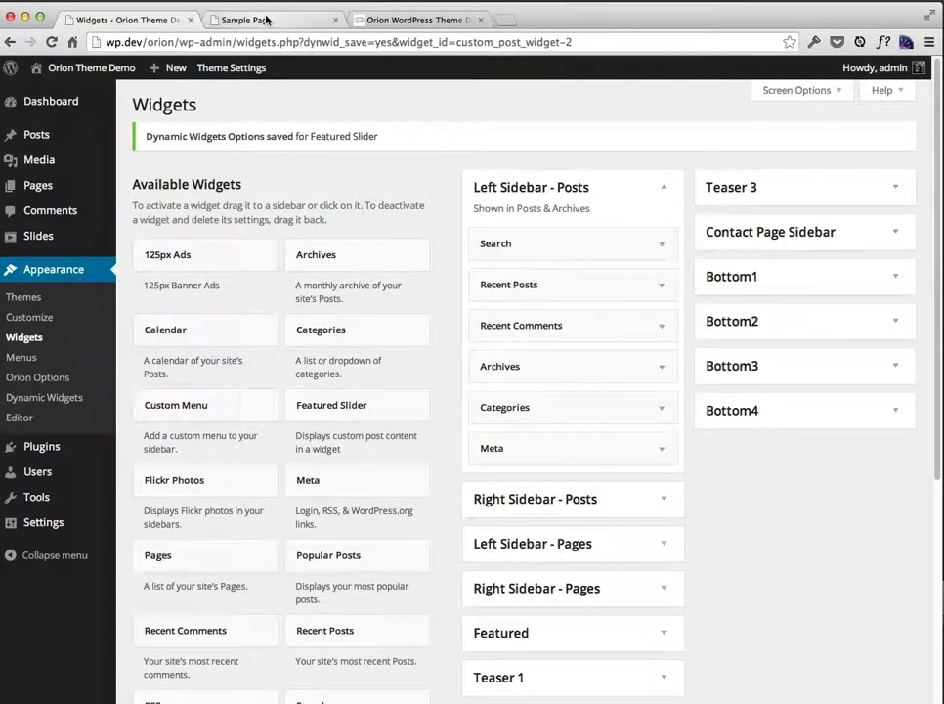
Step: Check the slider's display on the local site's Sample Page and front page
click(266, 19)
click(319, 113)
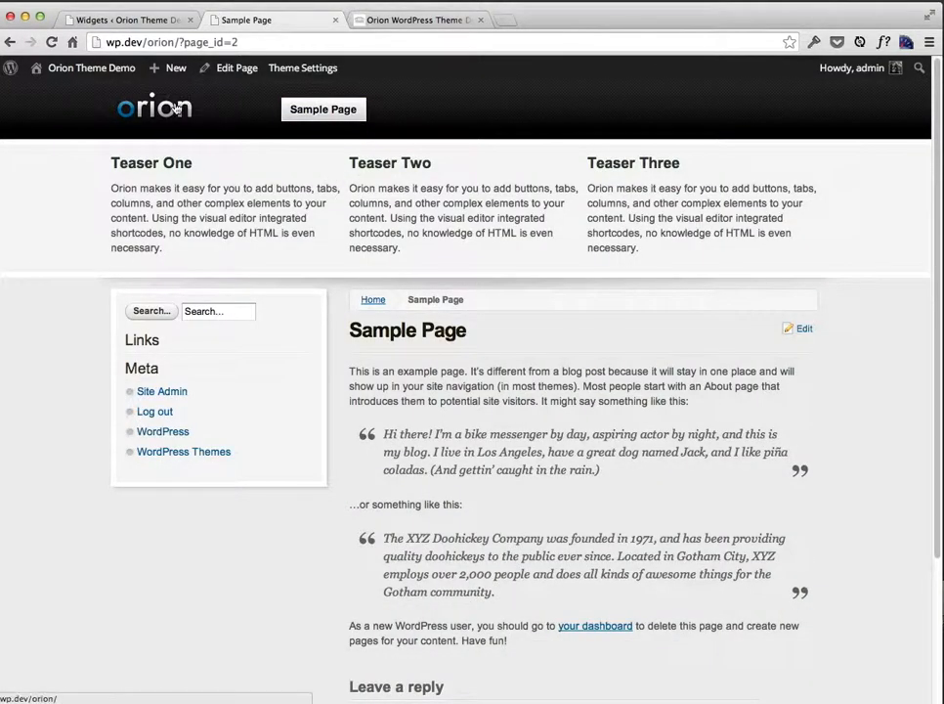
click(185, 106)
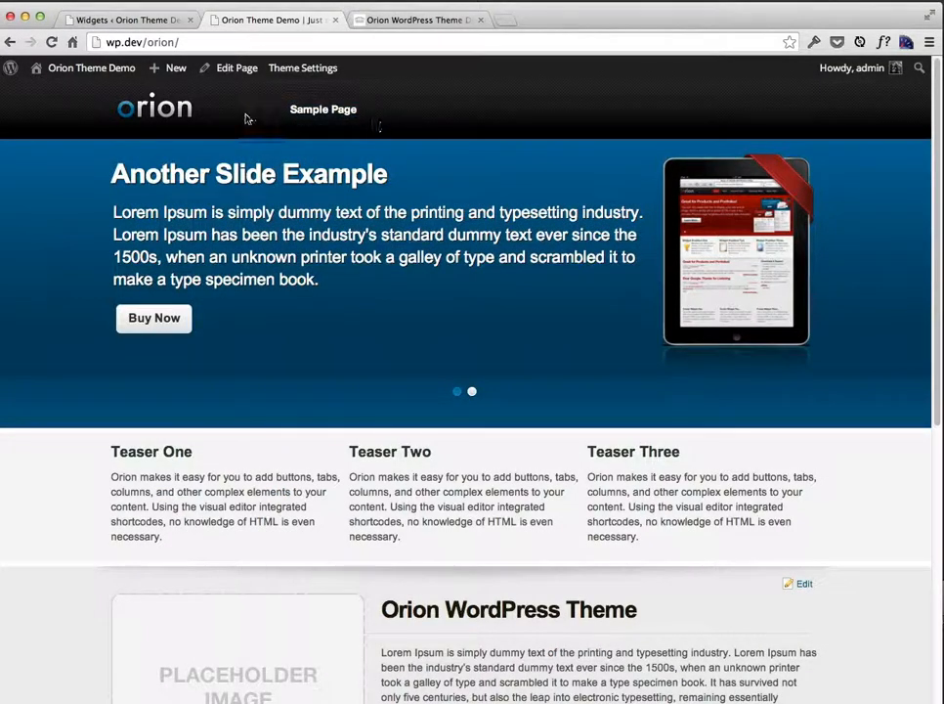
Step: Create a new navigation menu named "Main Menu" in the site administration
click(139, 21)
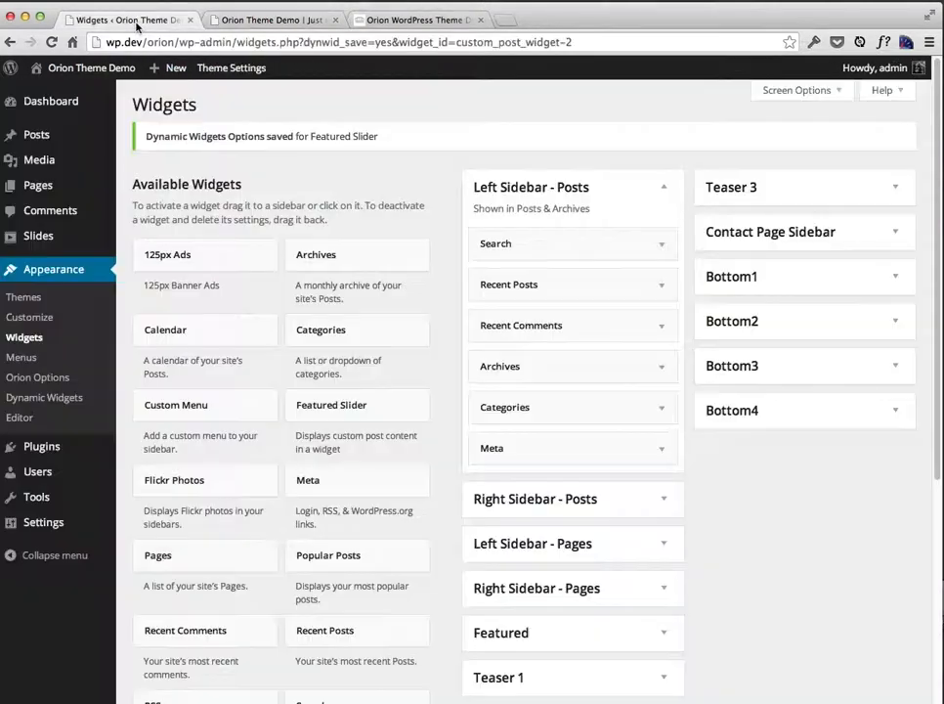
click(37, 358)
text(Main Menu)
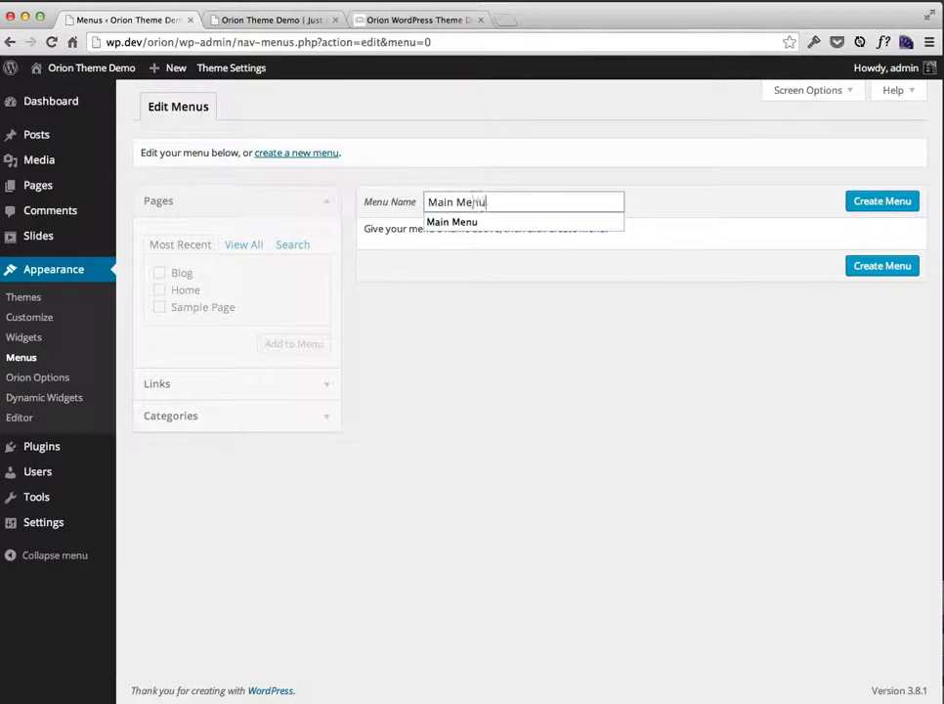
key(Tab)
click(873, 207)
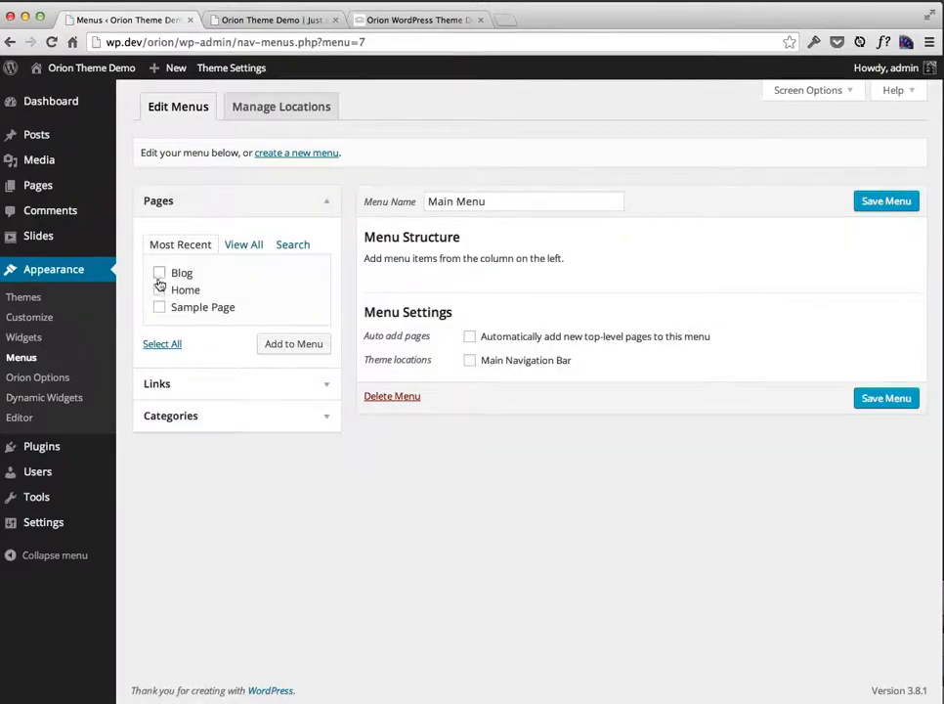
Step: Add the Blog, Home and Sample Page pages to Main Menu, move Home to first place, and save the menu
click(160, 307)
click(279, 344)
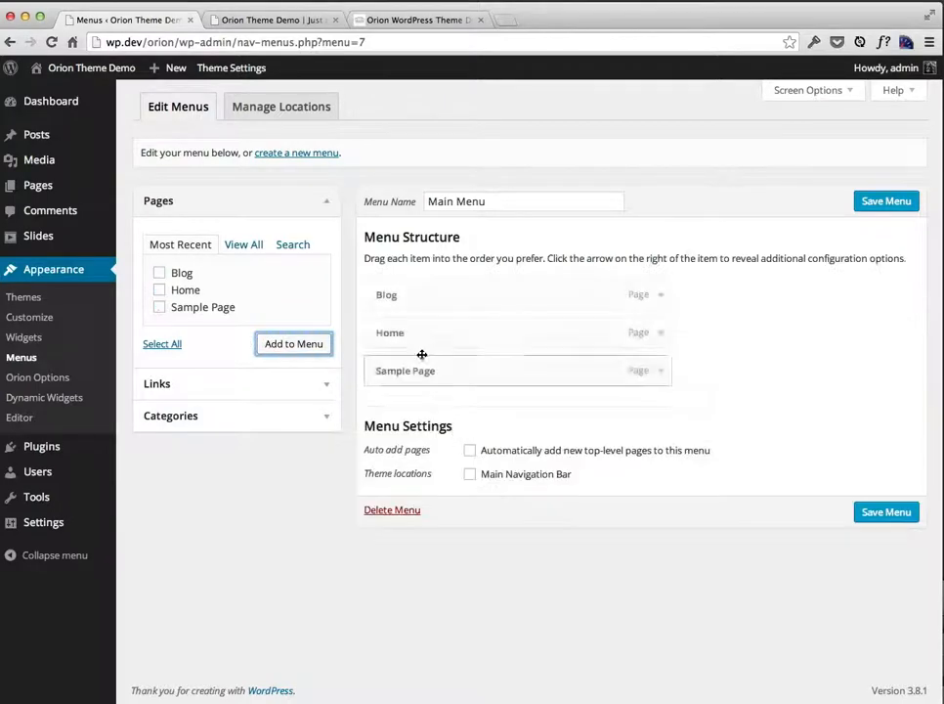
drag(399, 340, 438, 282)
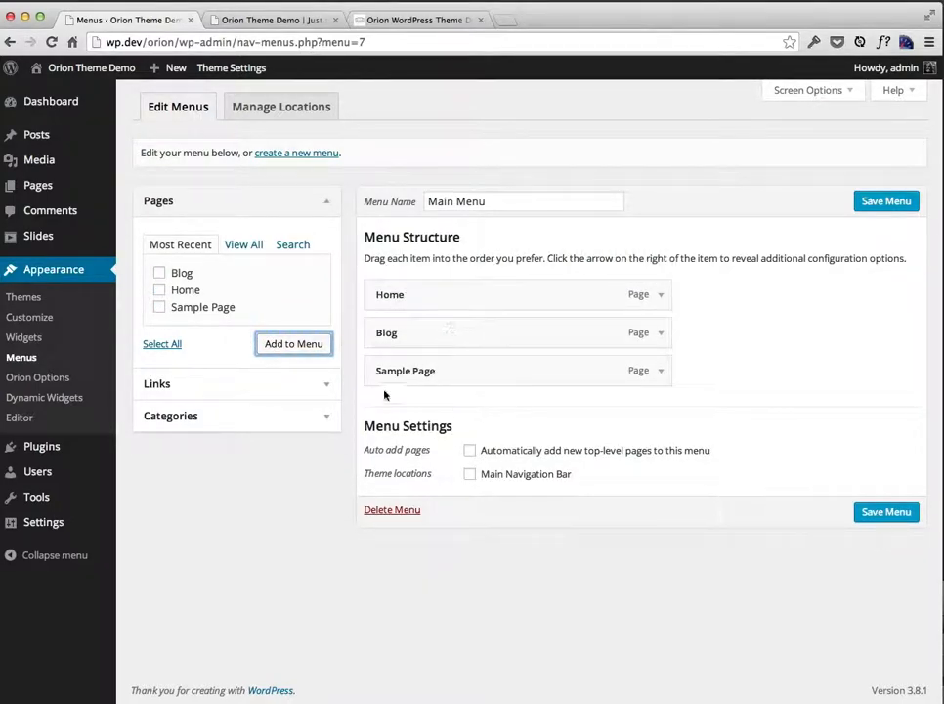
click(884, 511)
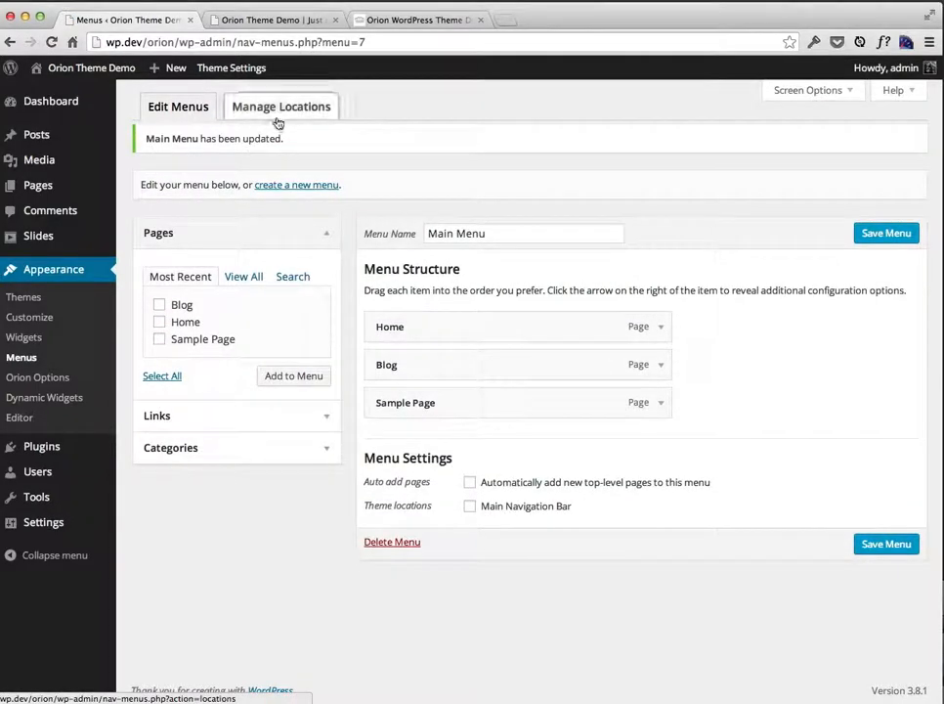
Step: Assign Main Menu to the Main Navigation Bar theme location and save the changes
click(278, 109)
click(352, 201)
click(349, 215)
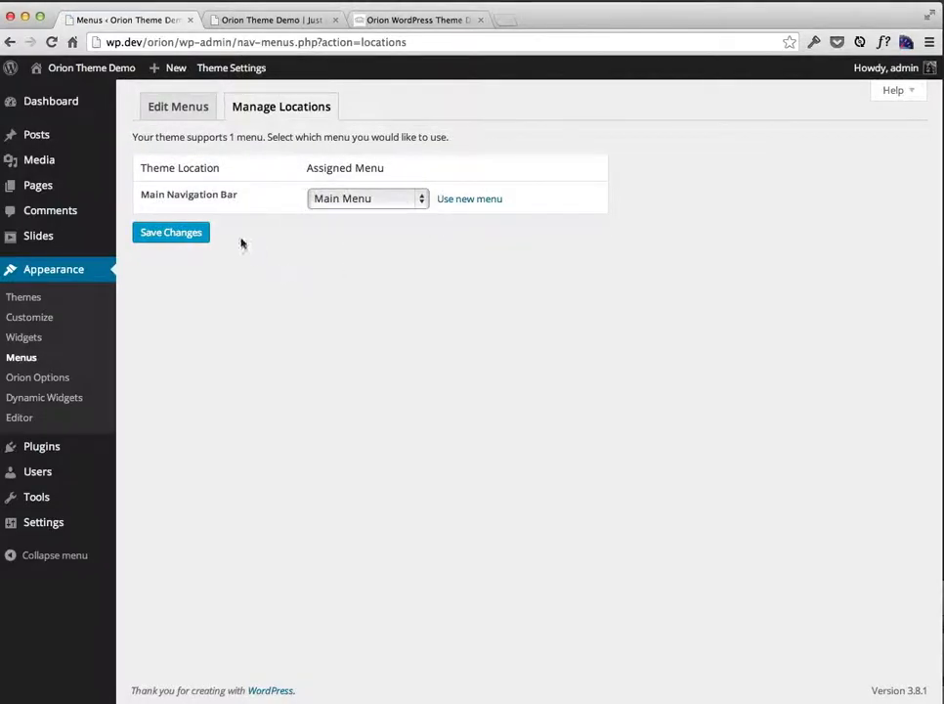
click(182, 238)
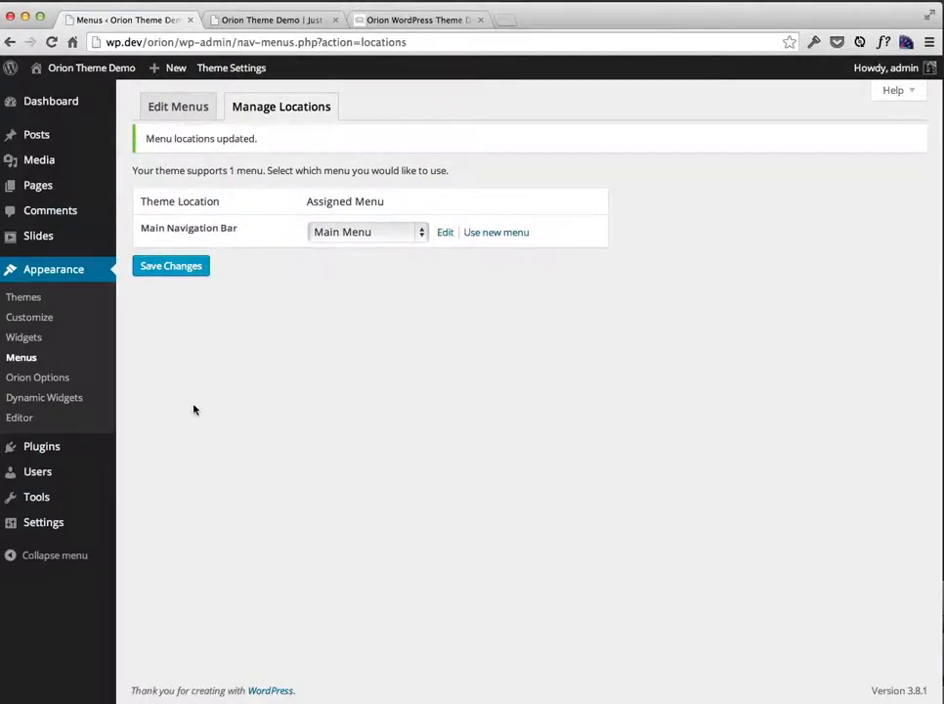
Step: Check the new navigation menu on the local site's front page
click(257, 22)
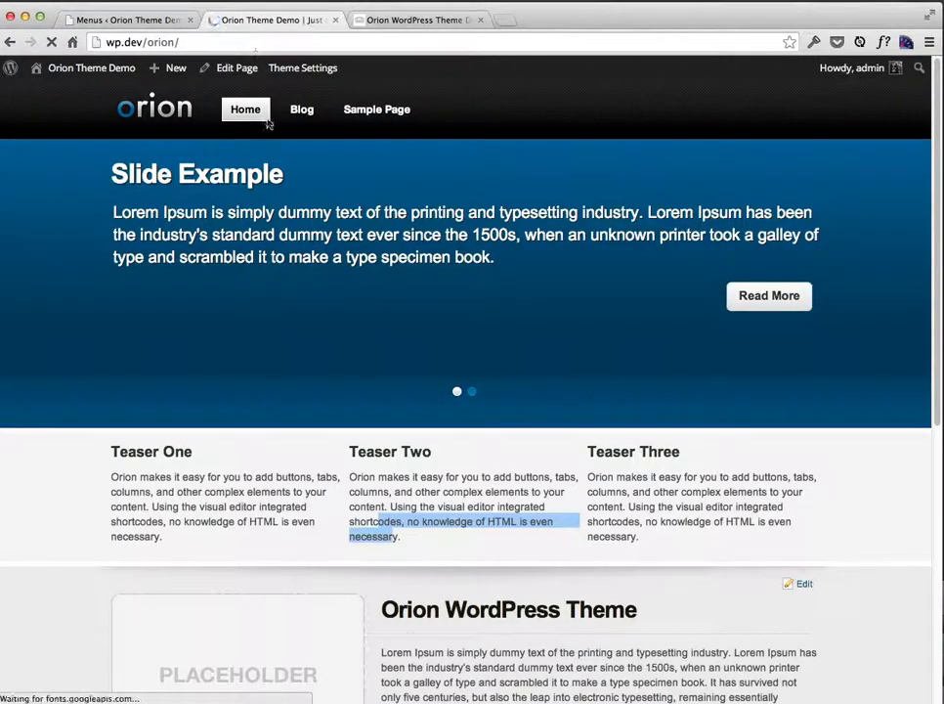
click(251, 122)
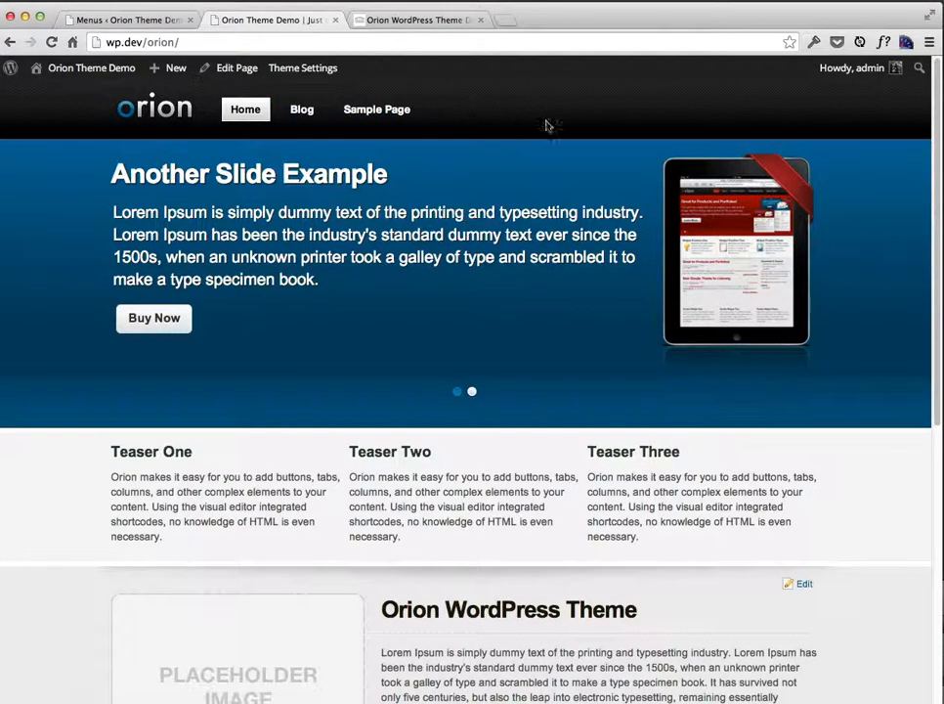
Step: Open the Orion theme options in the site administration and go to the Header & Navigation Options
click(125, 21)
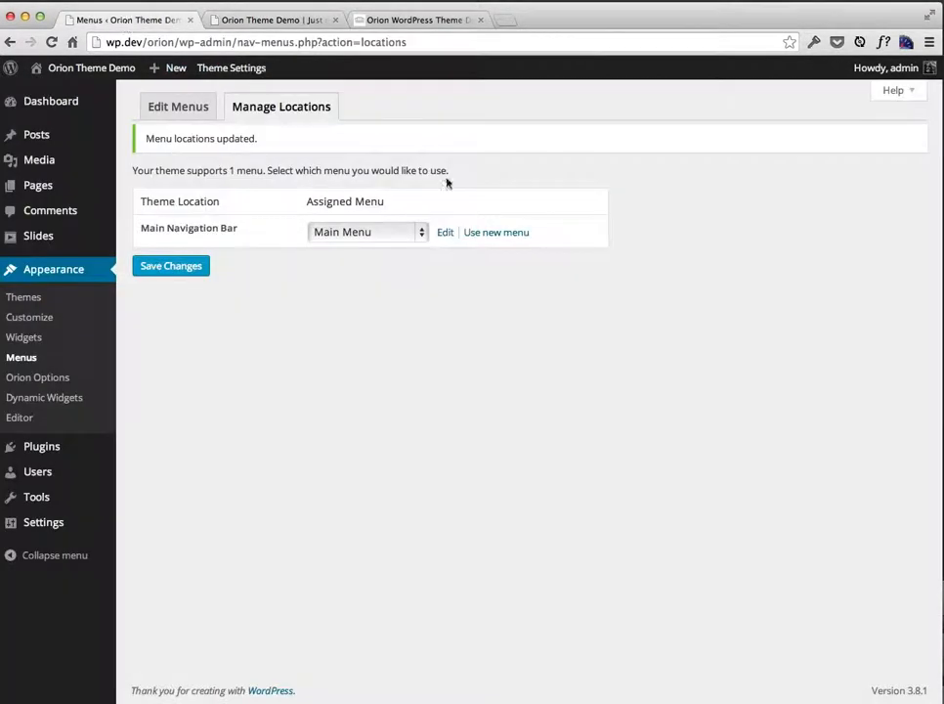
click(48, 398)
click(90, 391)
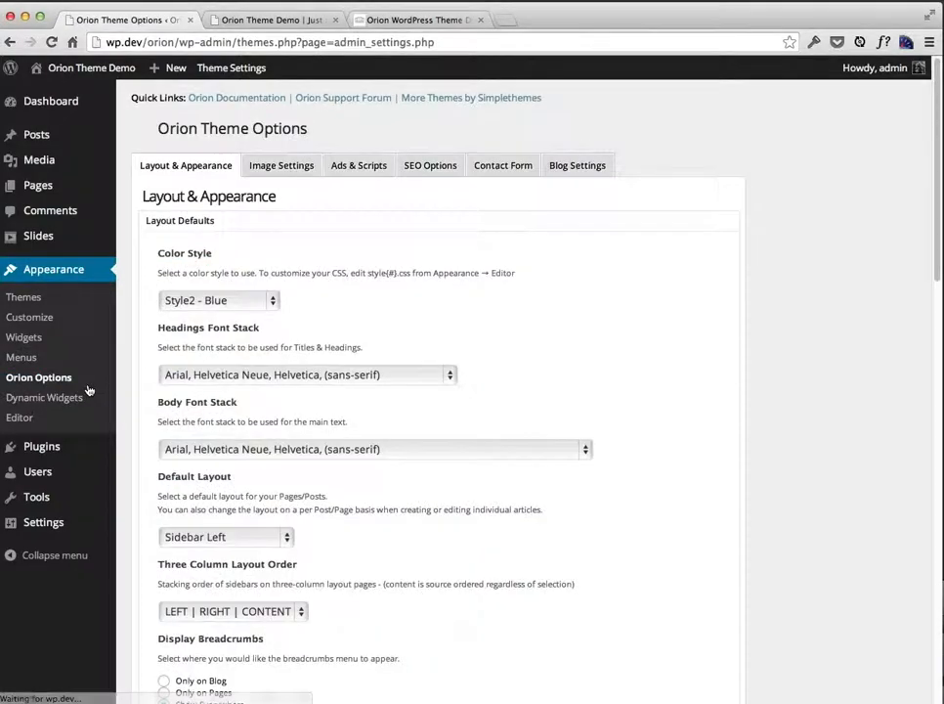
scroll(394, 401, down, 2)
scroll(395, 401, down, 5)
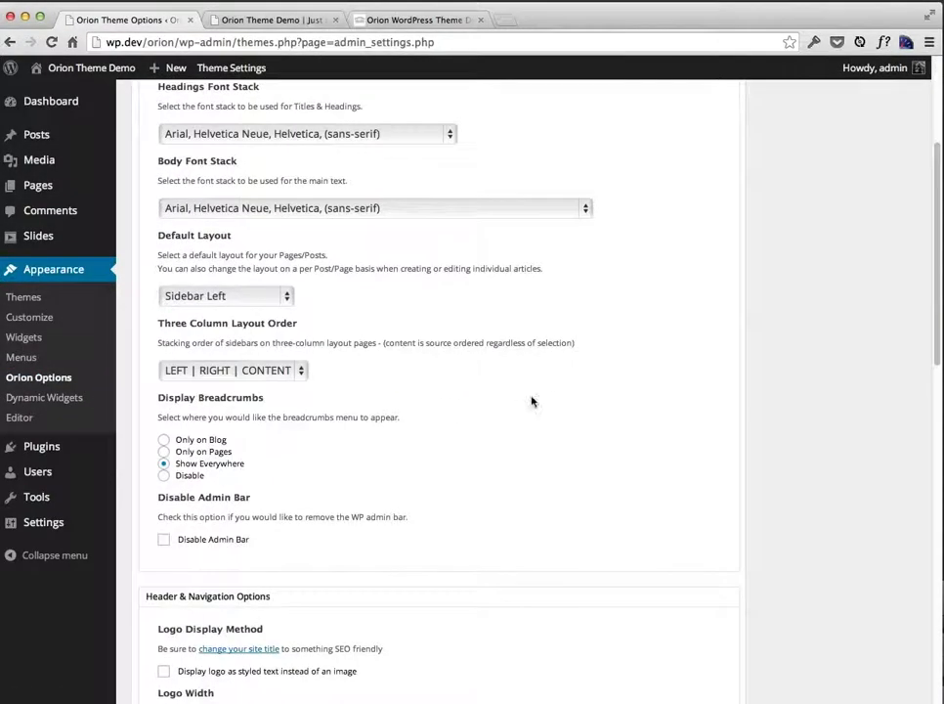
scroll(494, 410, down, 3)
scroll(491, 407, down, 2)
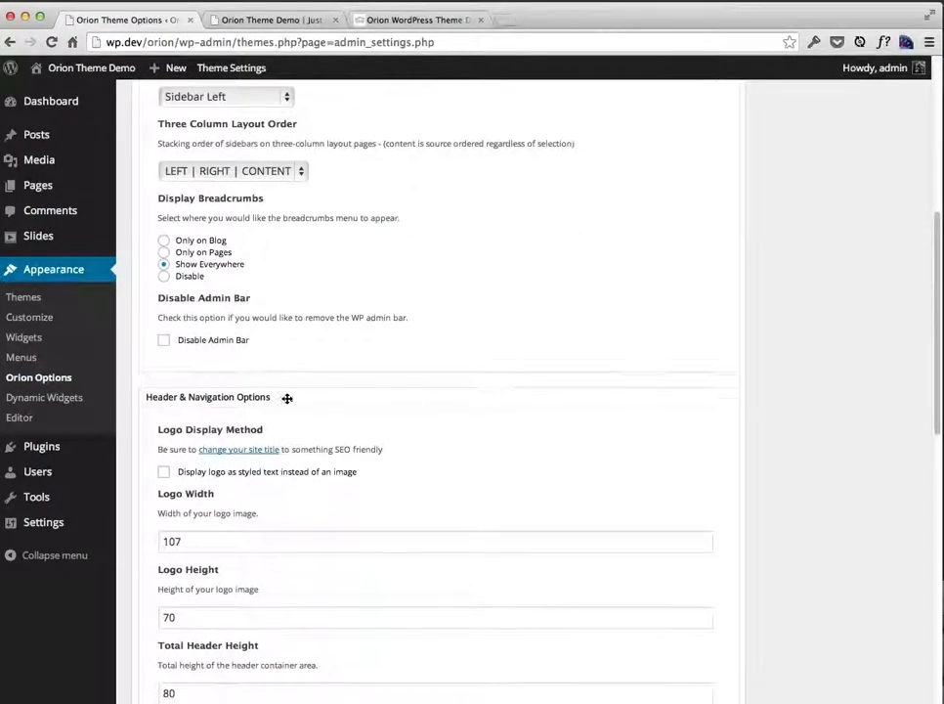
scroll(235, 399, down, 5)
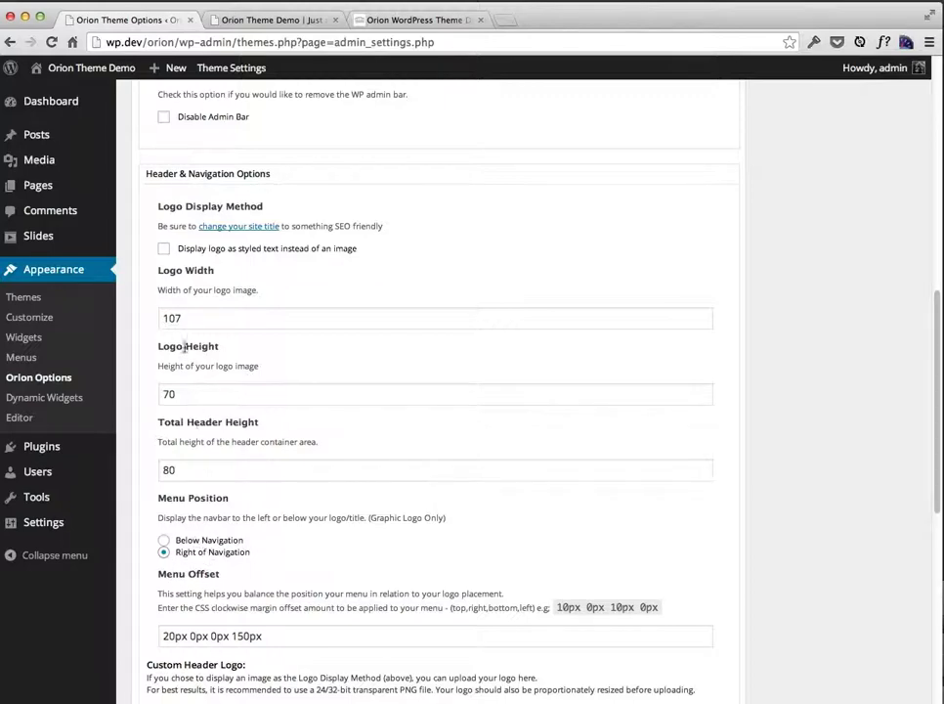
Step: Set the Menu Offset to 20px 0px 0px 200px and save the theme options
drag(192, 316, 145, 314)
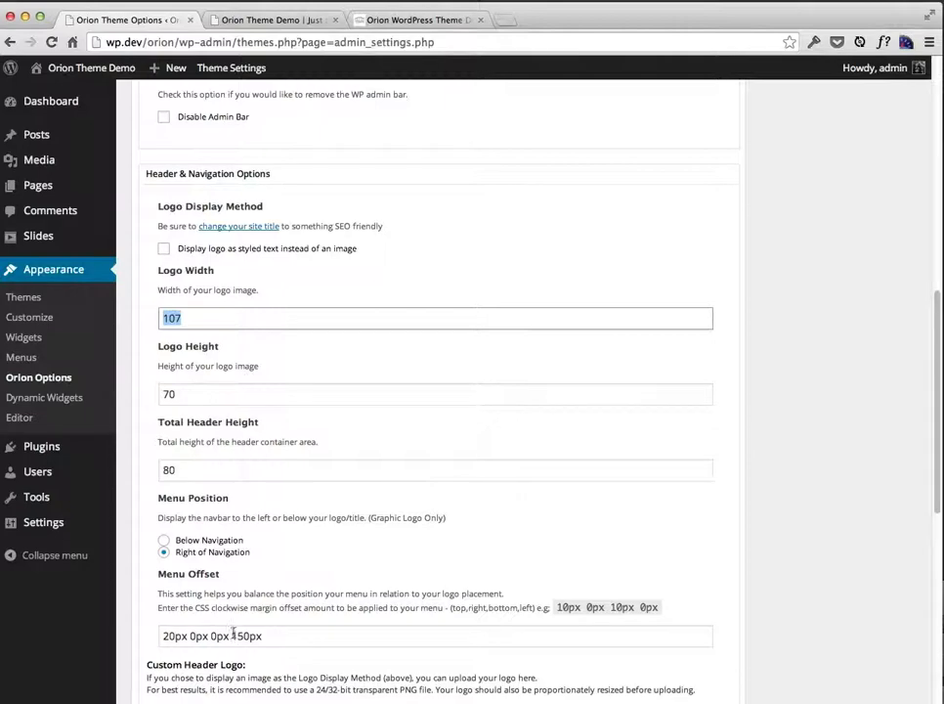
click(164, 635)
key(BackSpace)
text(2)
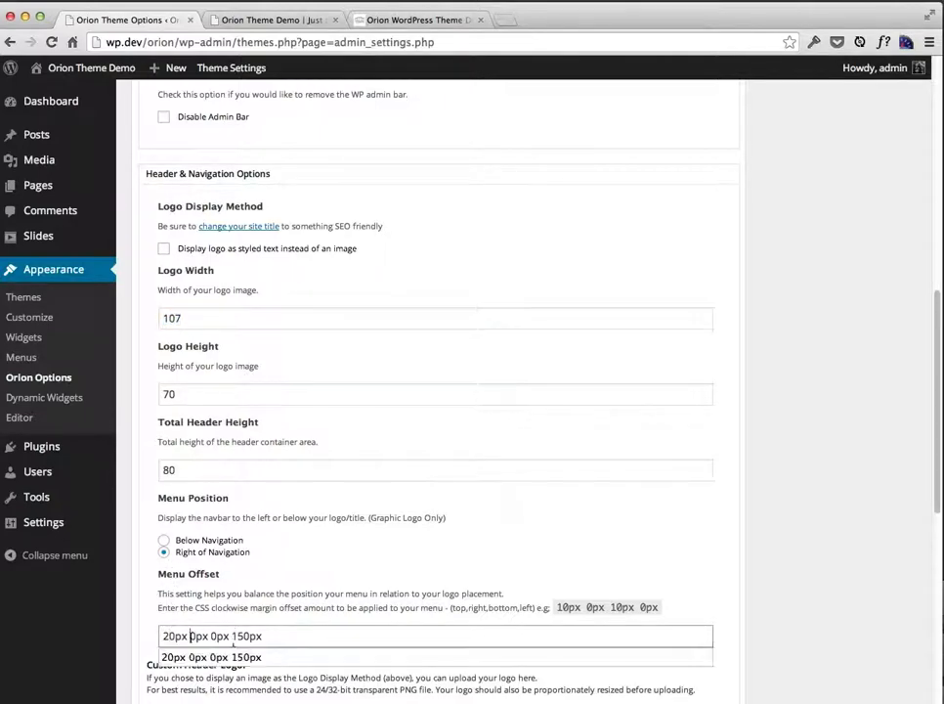
click(230, 603)
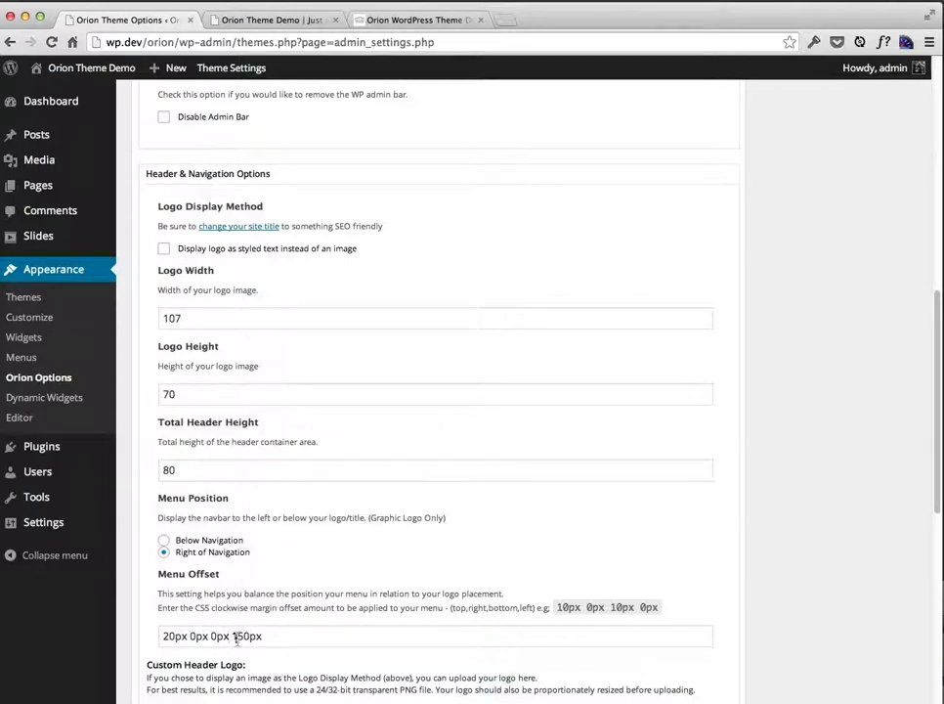
click(241, 636)
drag(241, 637, 245, 638)
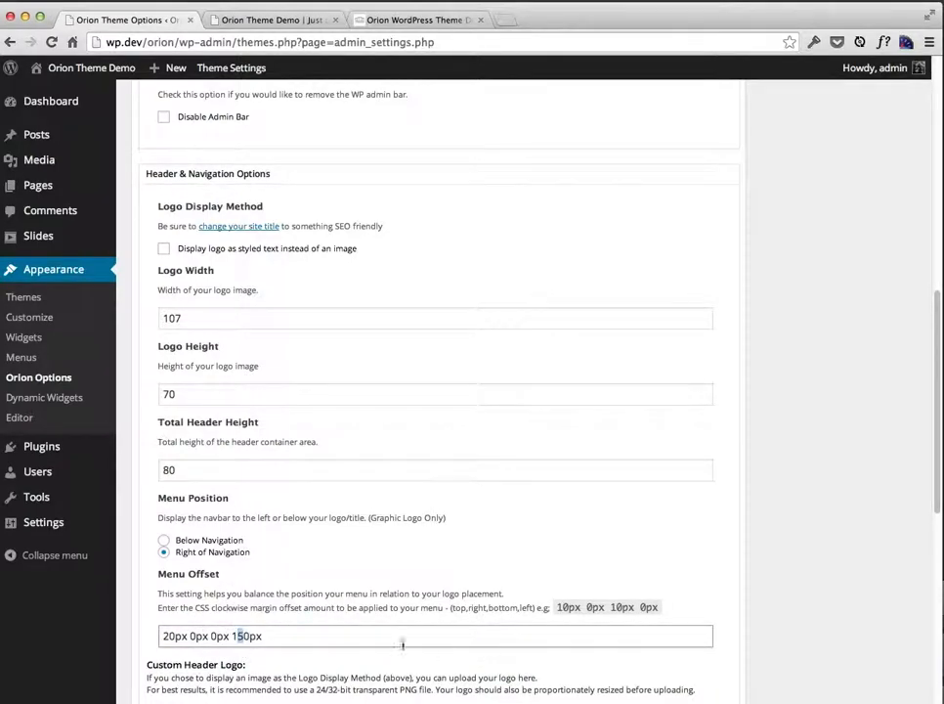
drag(245, 636, 233, 636)
text(20)
scroll(542, 463, down, 5)
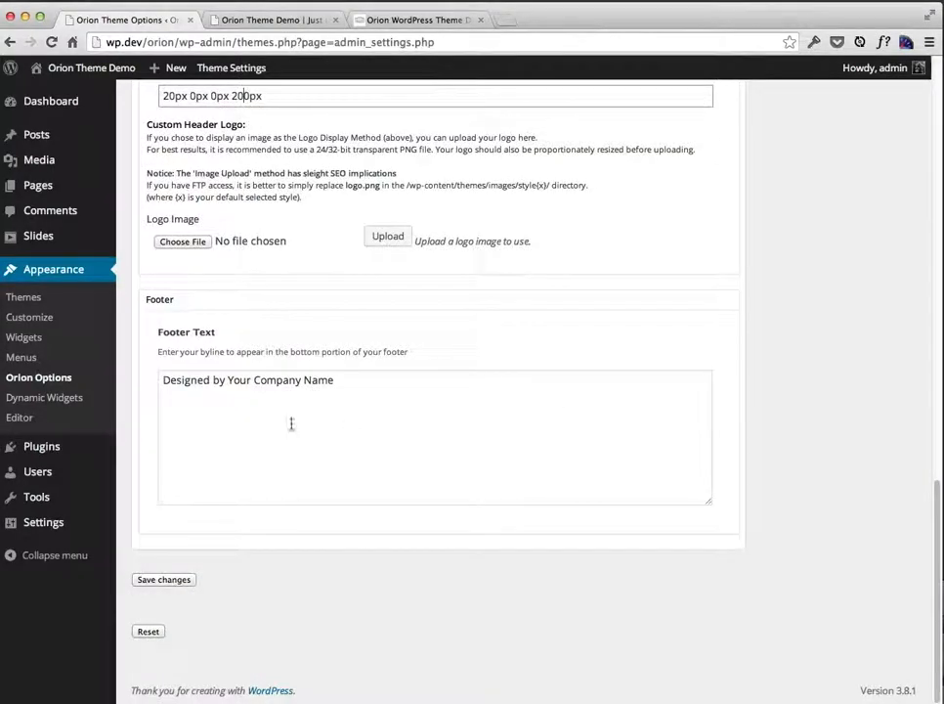
click(163, 583)
Step: Reload the local site's front page and check the navigation menu's spacing from the logo
click(229, 22)
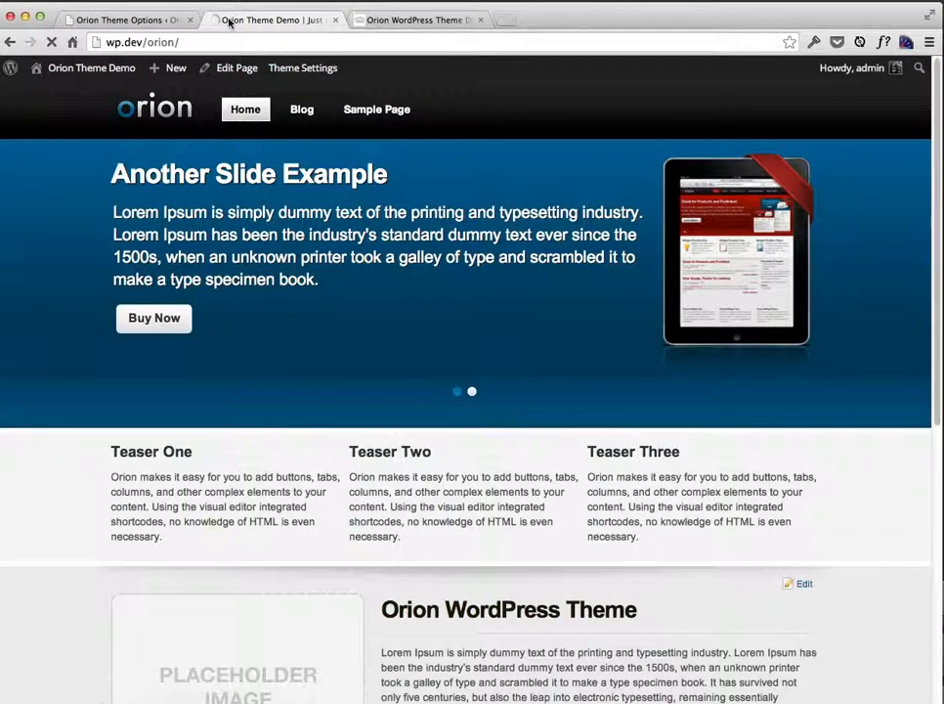
key(super+r)
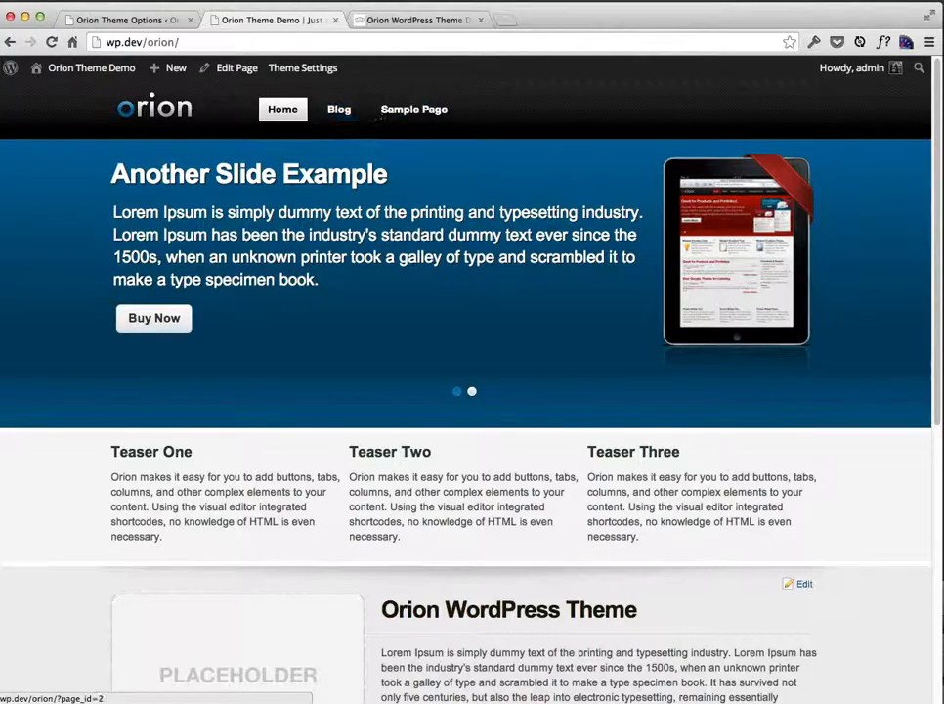
scroll(596, 339, down, 5)
scroll(596, 340, up, 5)
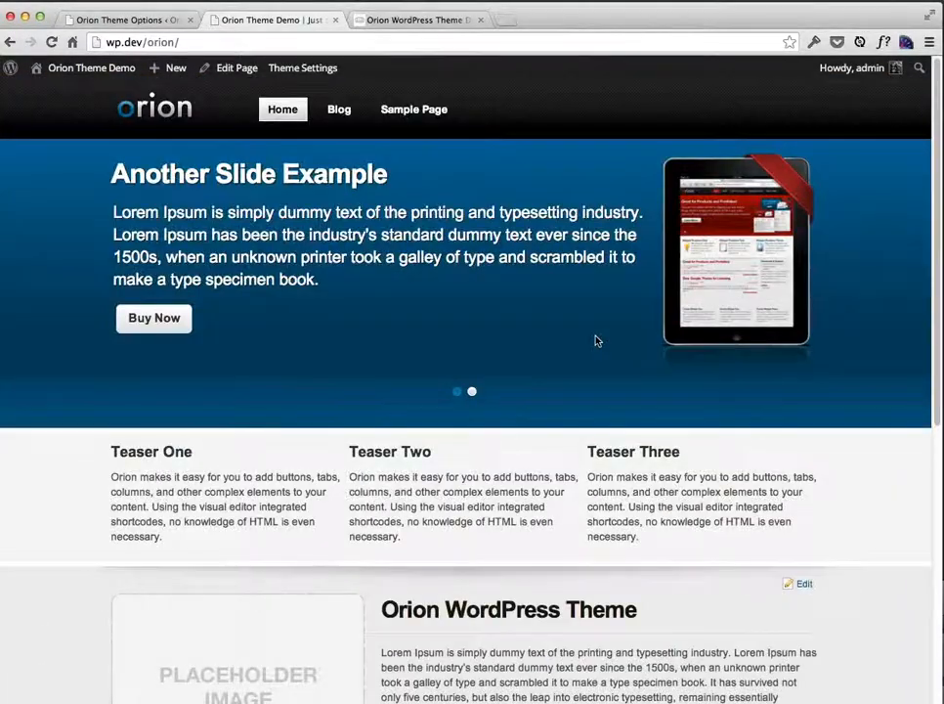